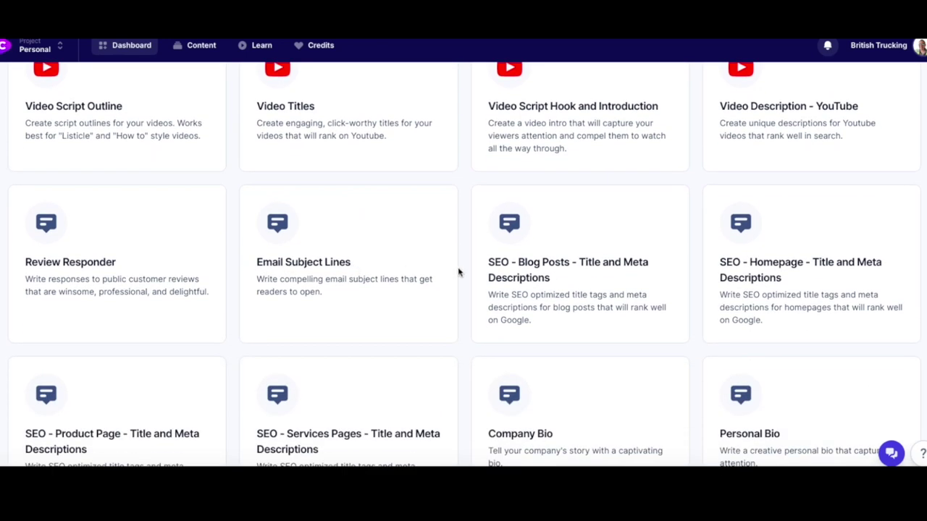
Look through the template library and start a new document with the Long-form assistant workflow
scroll(586, 290, "down", 1)
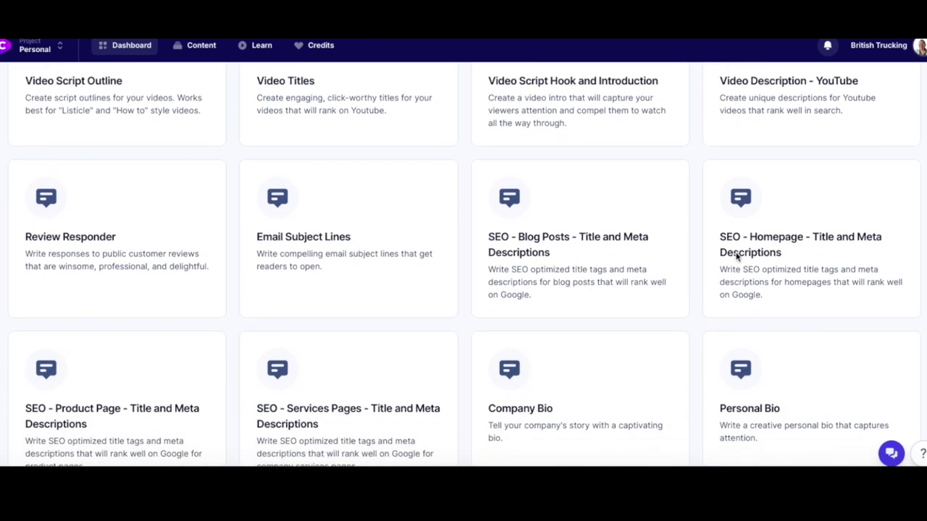
scroll(753, 254, "down", 3)
scroll(637, 270, "down", 5)
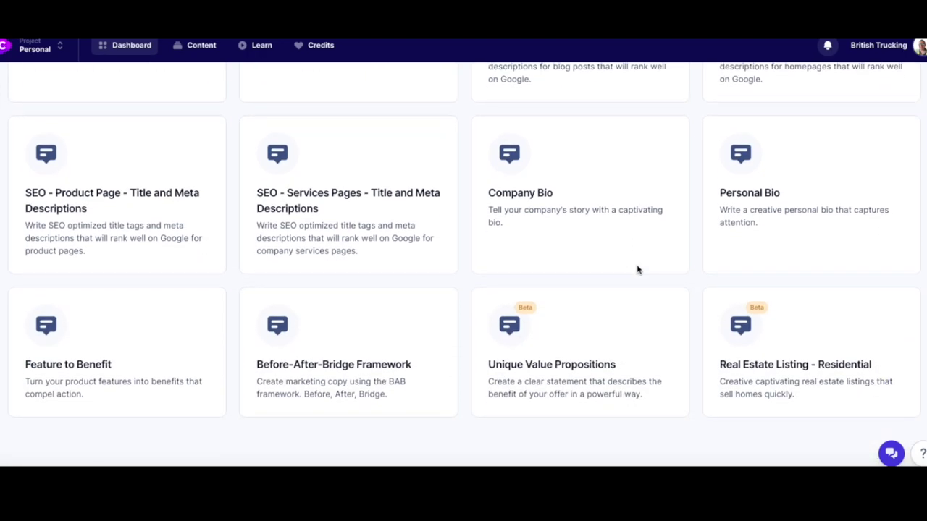
scroll(638, 270, "up", 8)
scroll(637, 270, "up", 10)
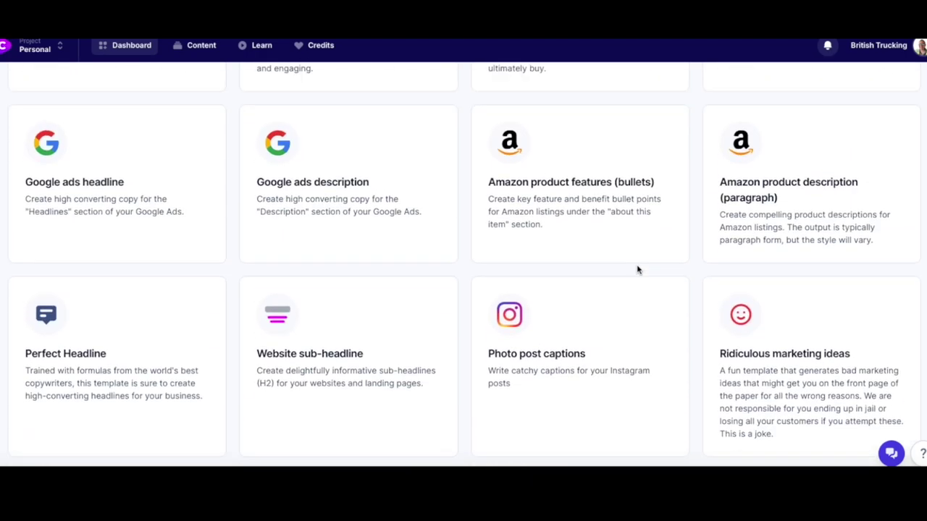
scroll(637, 270, "down", 2)
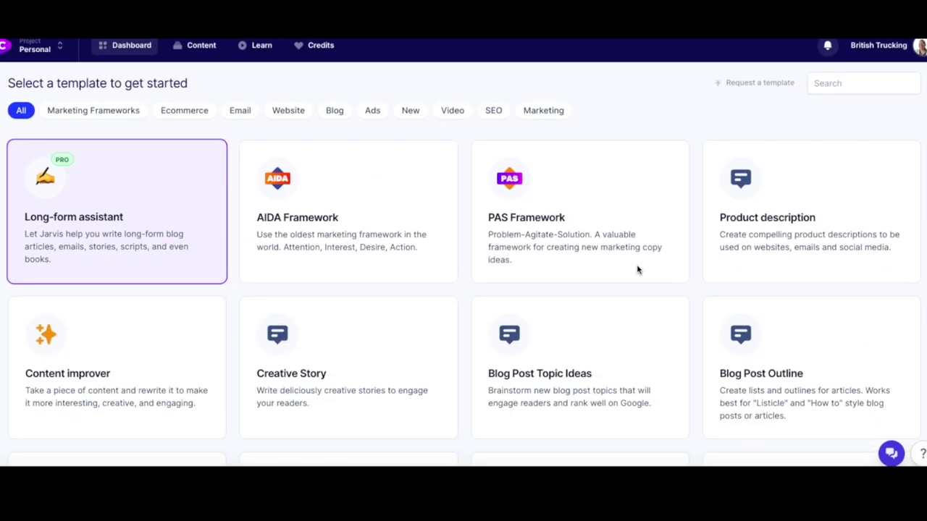
left_click(105, 222)
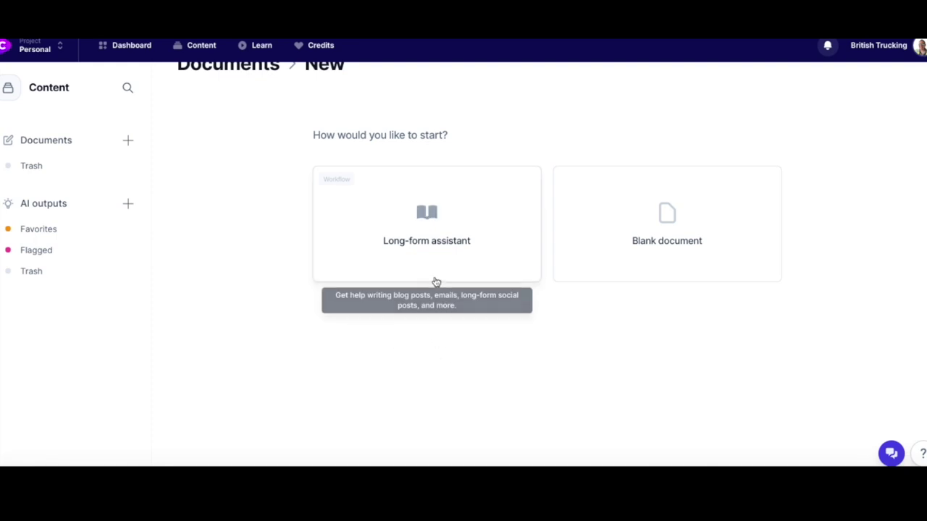
left_click(430, 236)
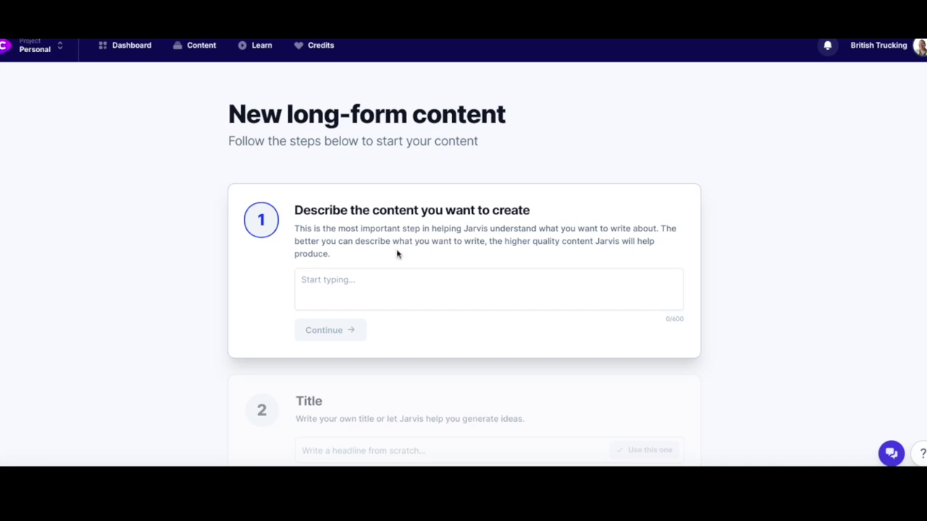
Describe the content as "article about pet cats what cats get up to in the home and some products that cats might like" and continue
left_click(440, 301)
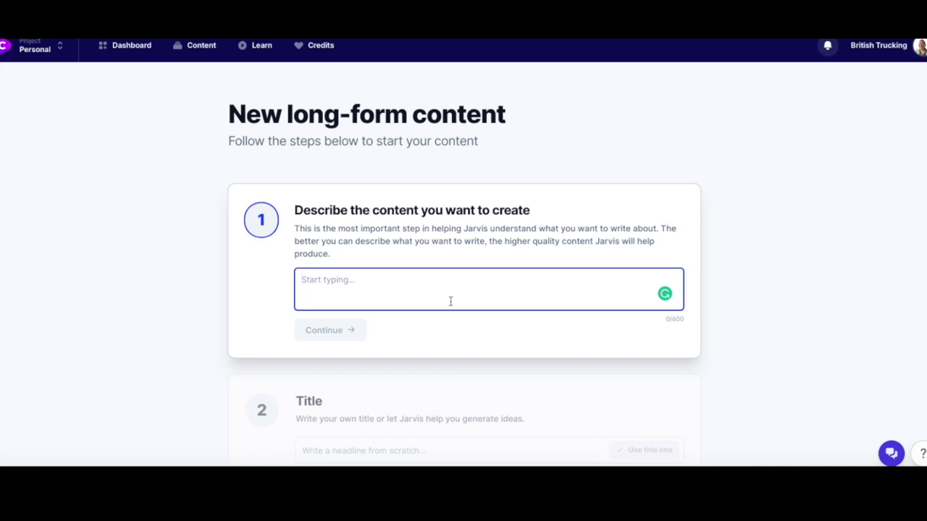
type("article about pet cats ")
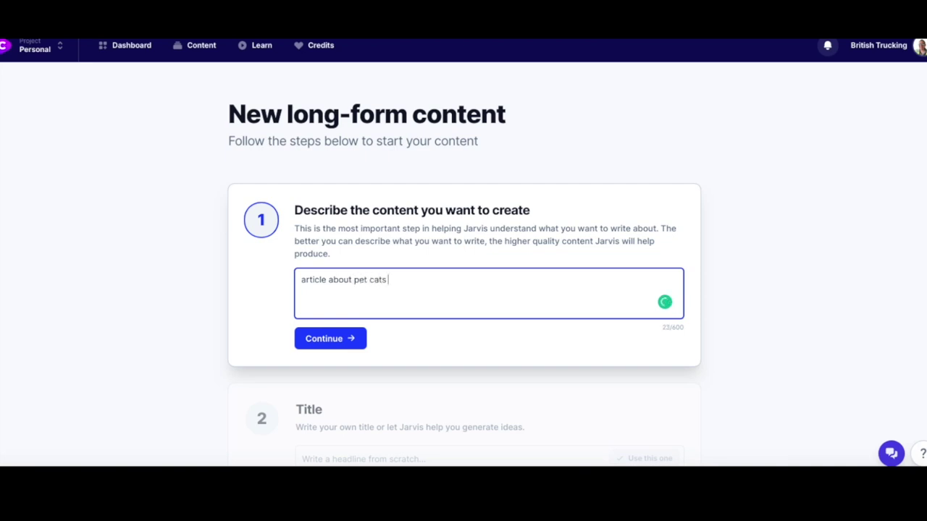
type("what cats get upto in t")
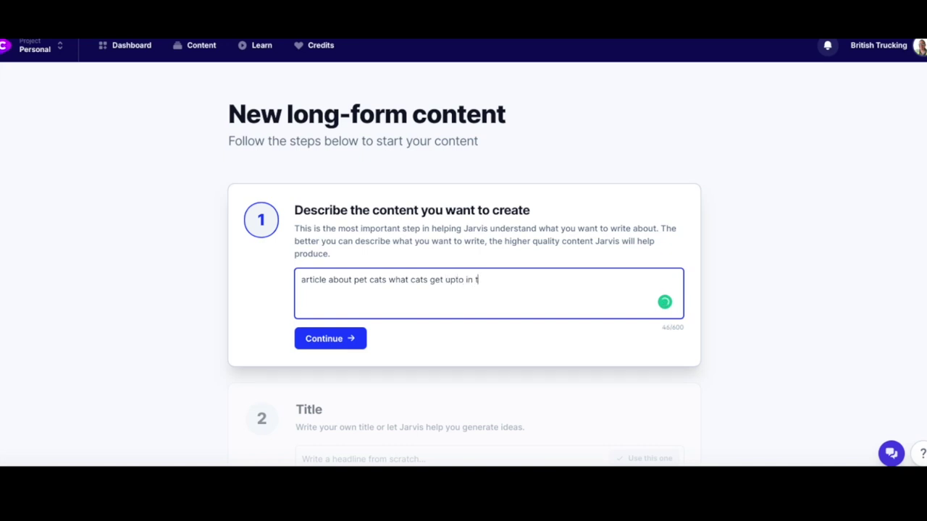
type("he home ")
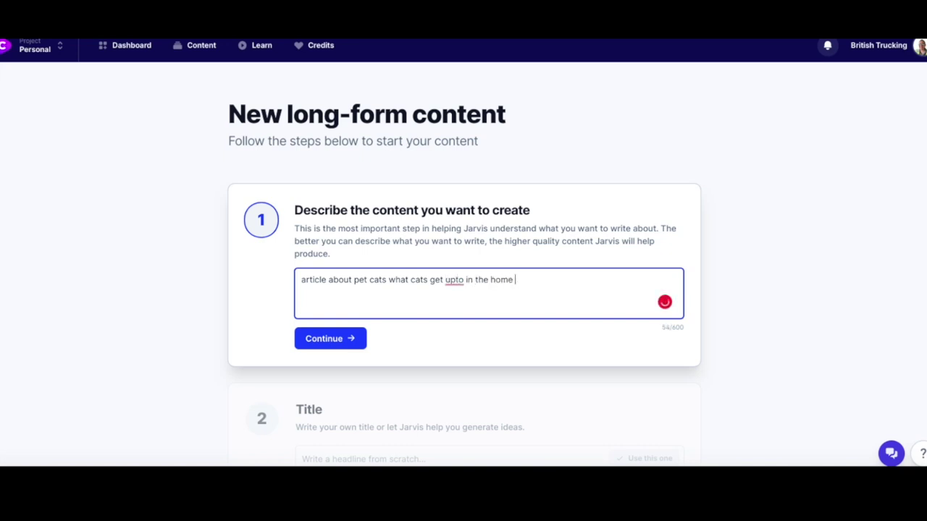
type("and some products th")
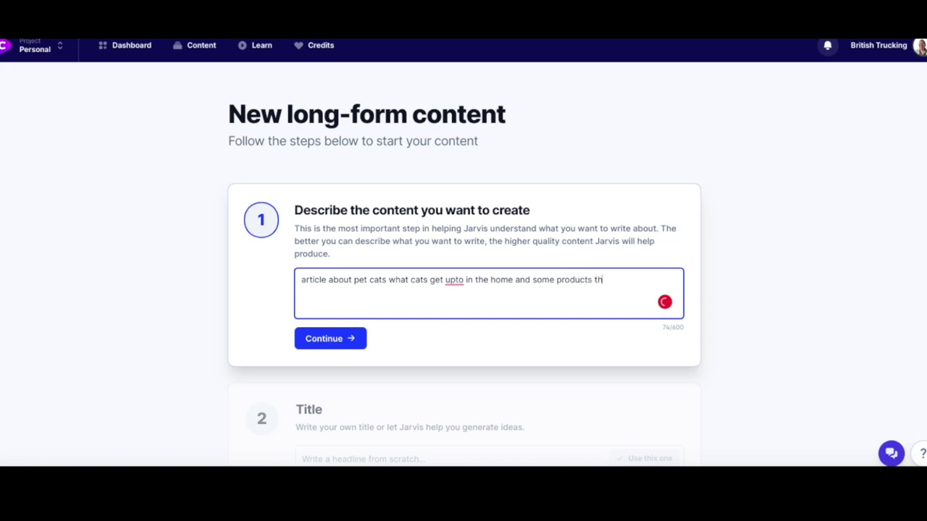
type("at cats might like")
left_click(450, 281)
left_click(453, 298)
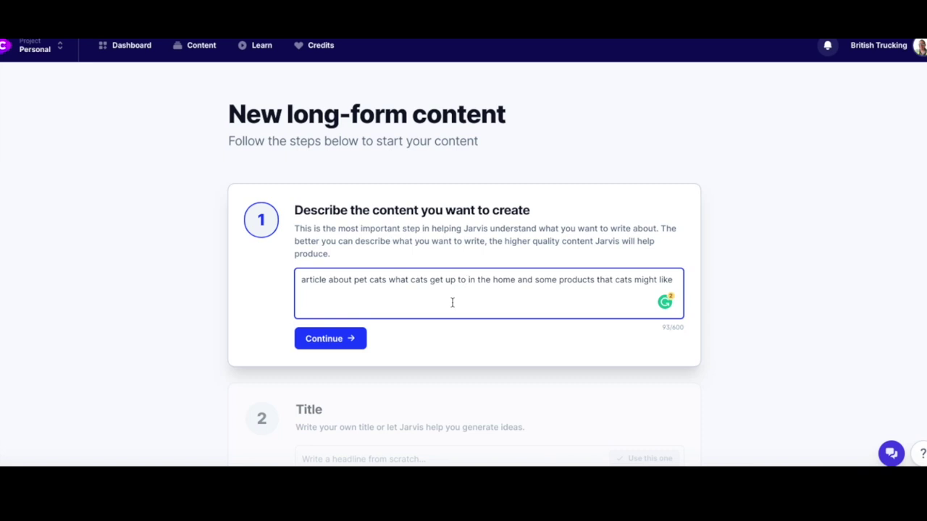
left_click(350, 338)
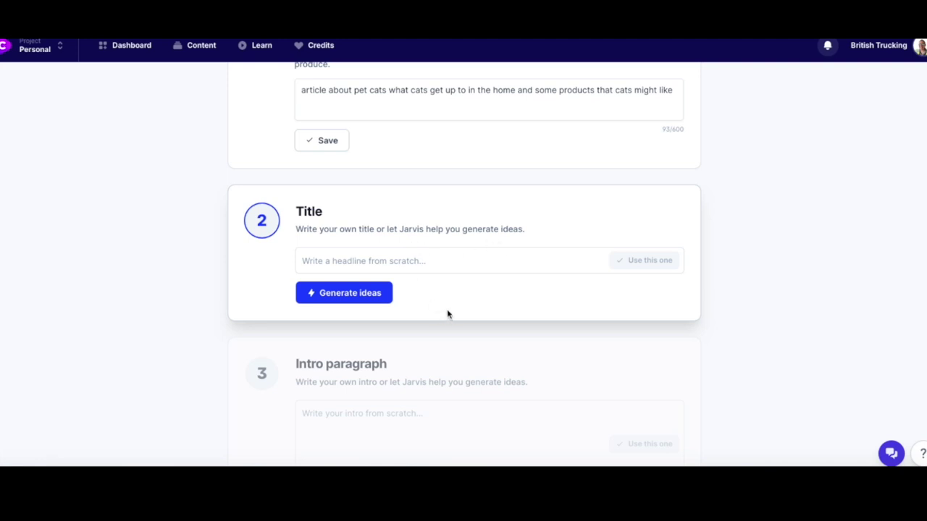
Generate title ideas and use "Cat News: What Cats Get Up To In the Home and Tips to Make Them Happy"
left_click(356, 295)
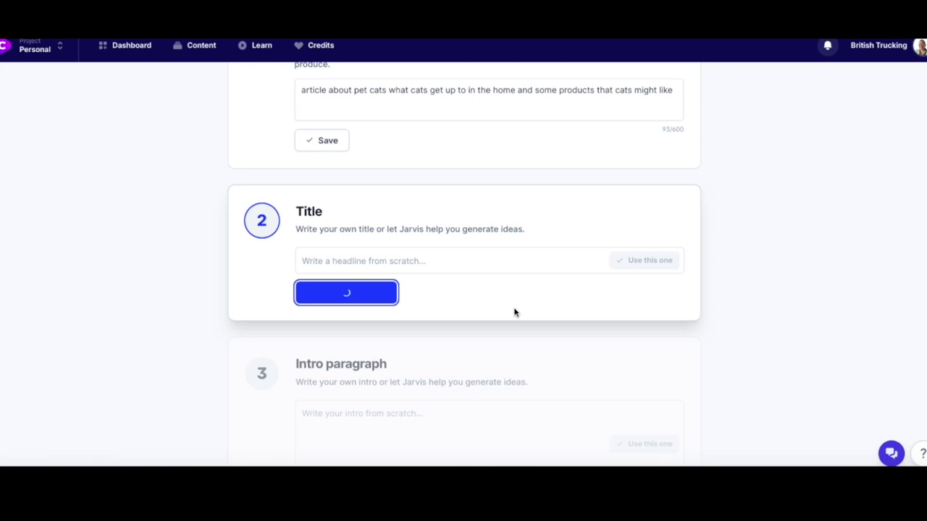
scroll(558, 319, "down", 3)
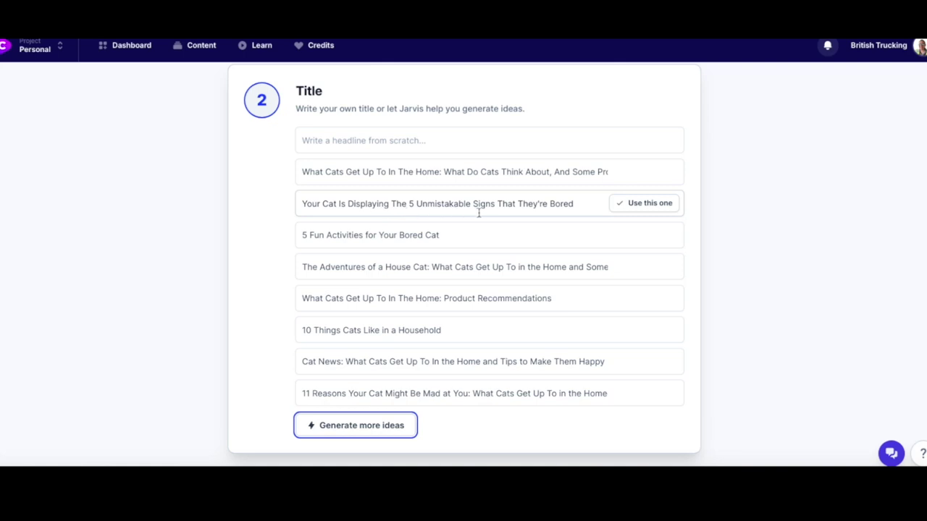
scroll(495, 230, "down", 1)
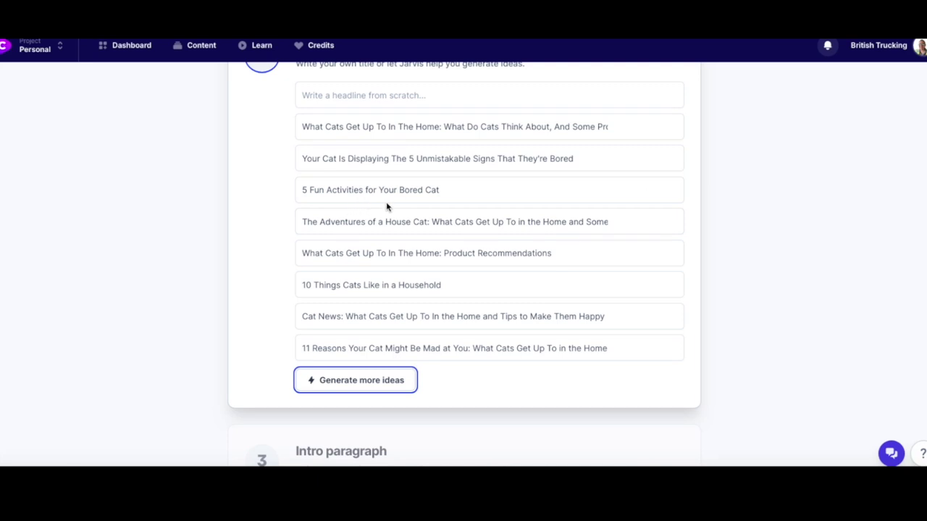
mouse_move(399, 201)
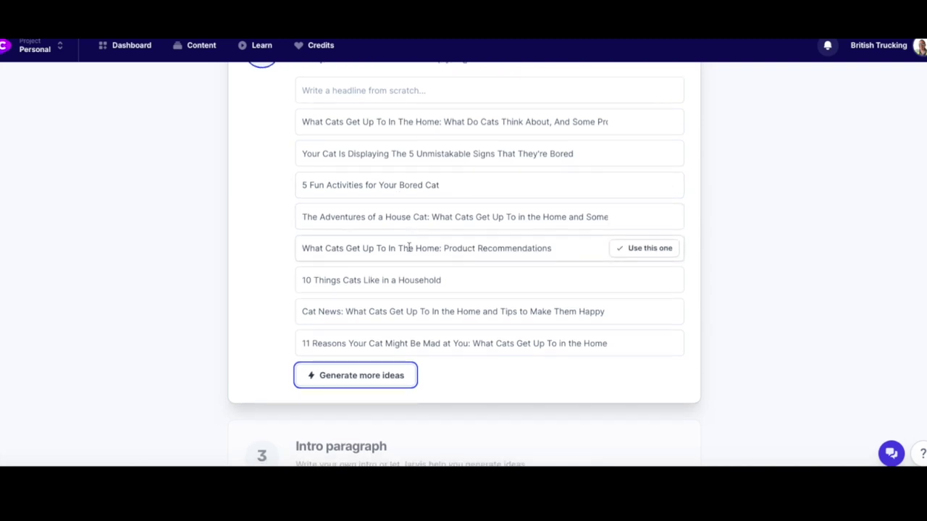
scroll(407, 244, "down", 1)
scroll(409, 252, "down", 1)
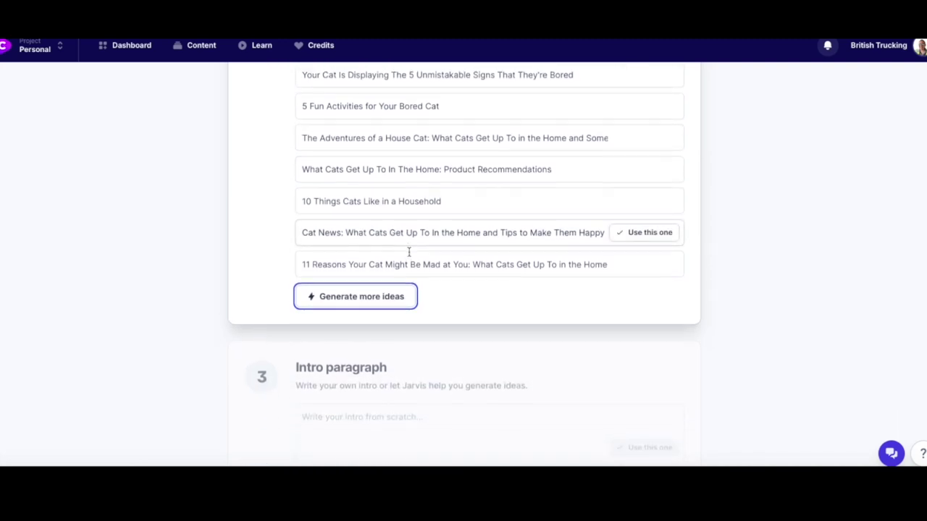
scroll(408, 252, "up", 1)
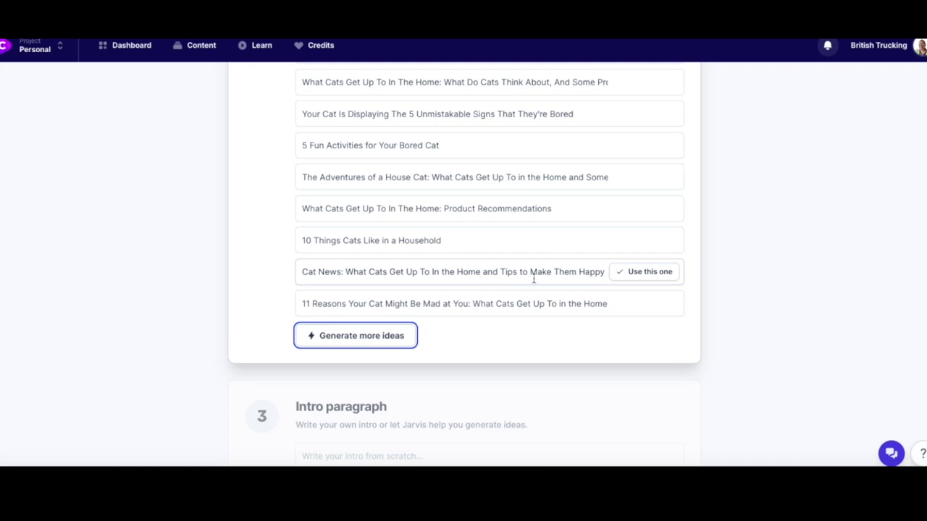
left_click(633, 272)
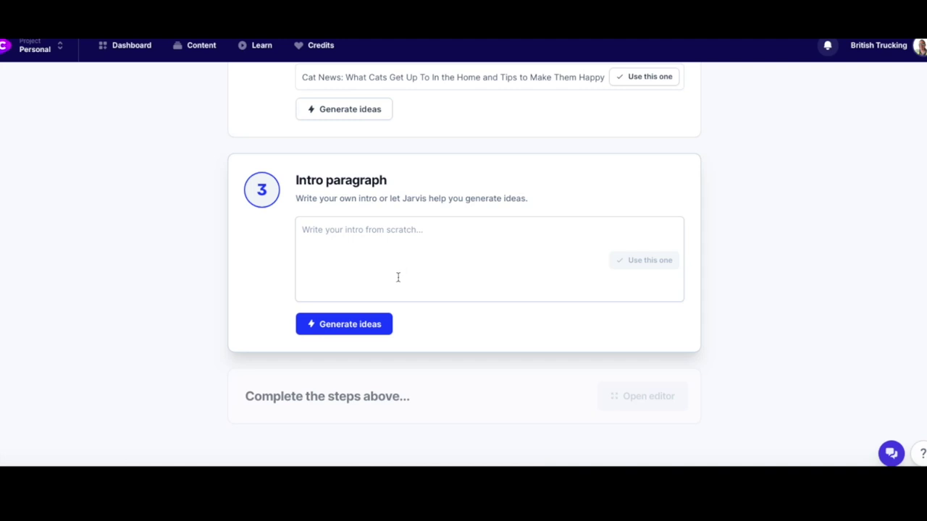
Generate intro paragraph ideas and use the one beginning "Cats are wonderful pets"
left_click(349, 325)
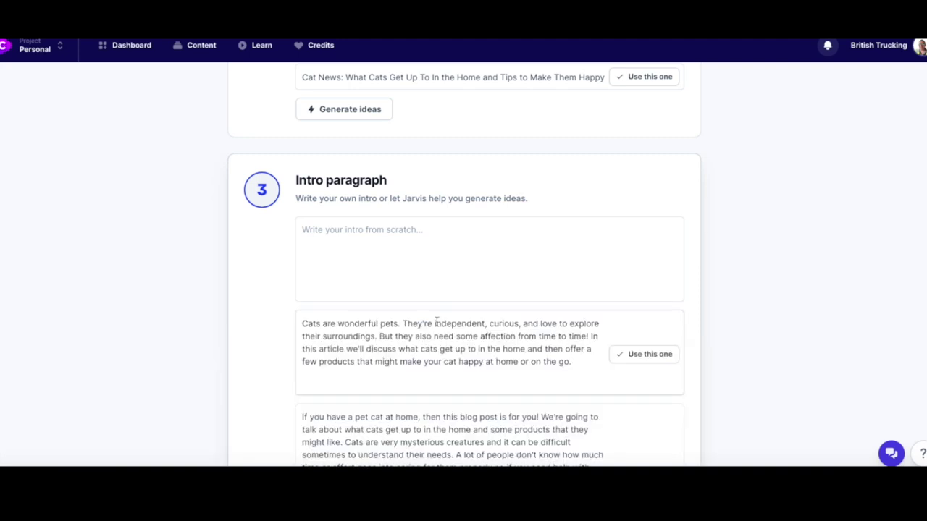
scroll(436, 326, "down", 3)
scroll(437, 322, "down", 2)
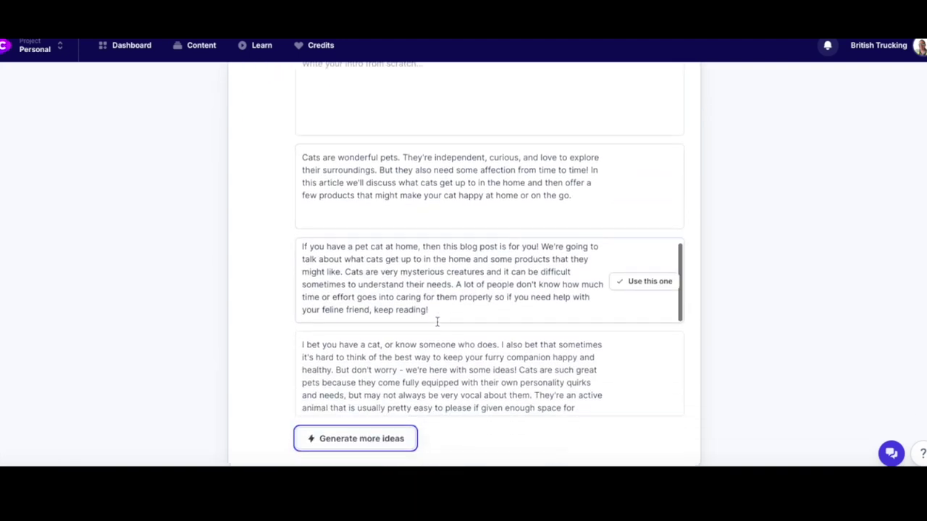
scroll(437, 322, "up", 3)
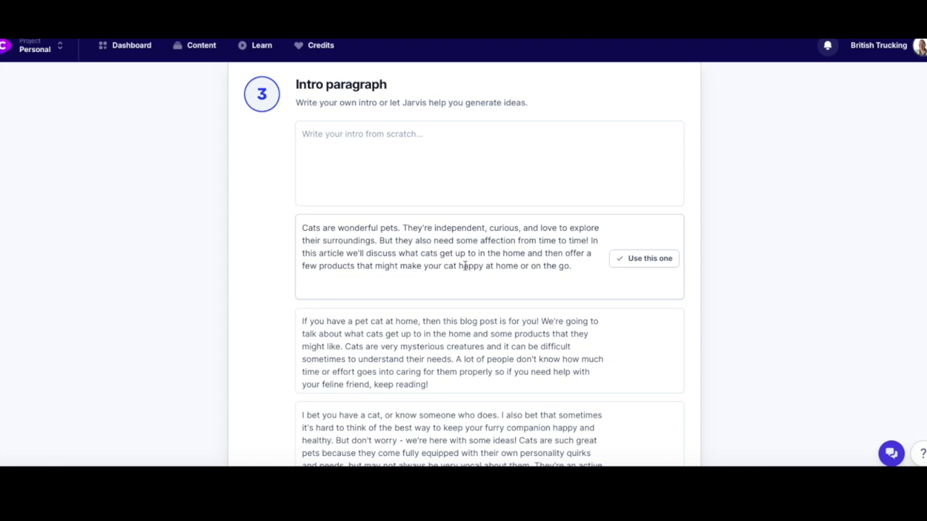
left_click(646, 261)
scroll(521, 333, "up", 1)
scroll(521, 333, "down", 1)
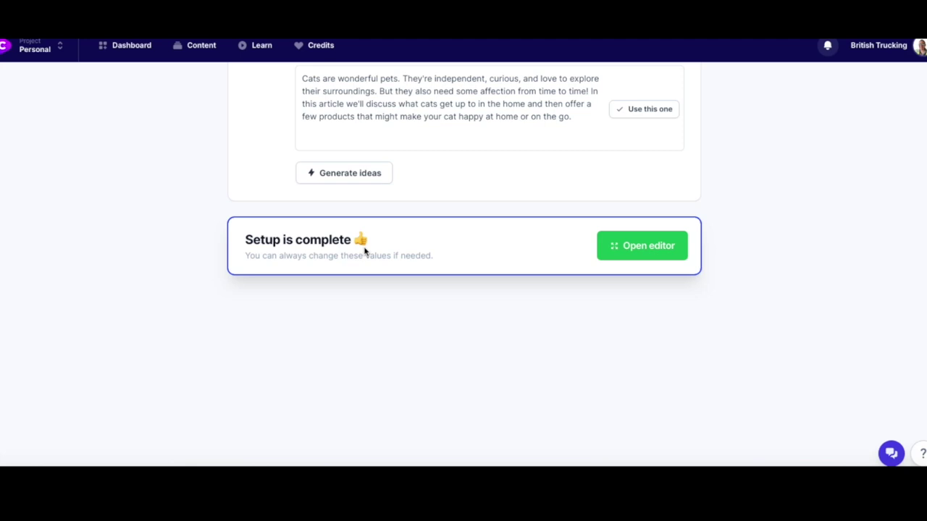
Open the document in the editor and compose more text after the intro with the output length set to Long
left_click(635, 251)
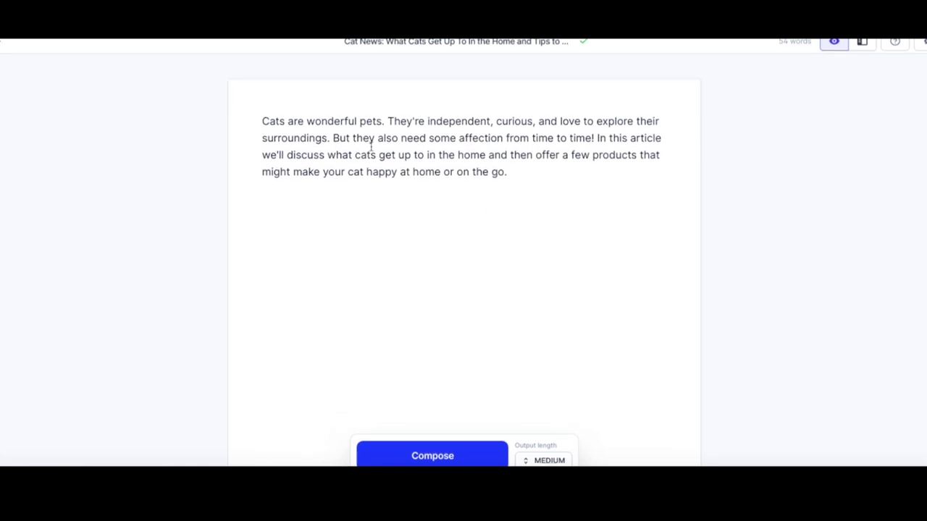
scroll(567, 250, "down", 1)
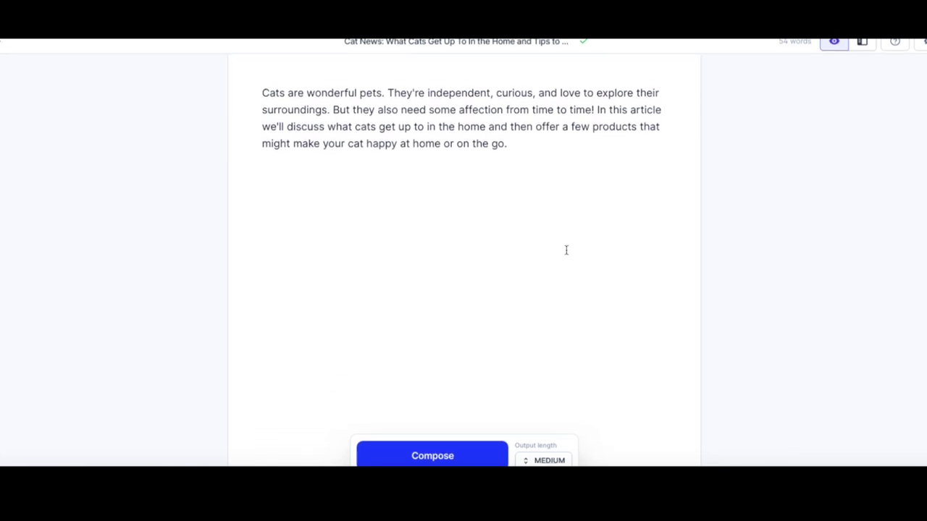
scroll(548, 372, "down", 1)
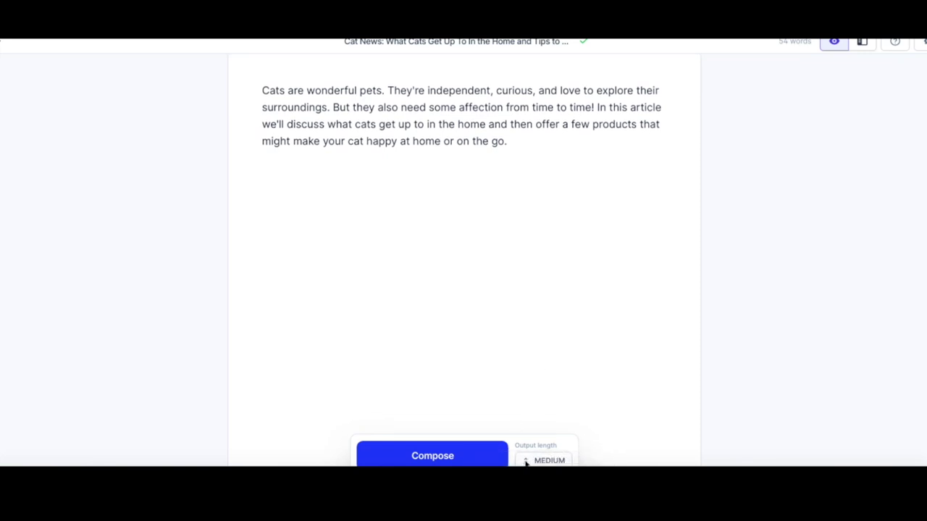
left_click(527, 462)
left_click(525, 422)
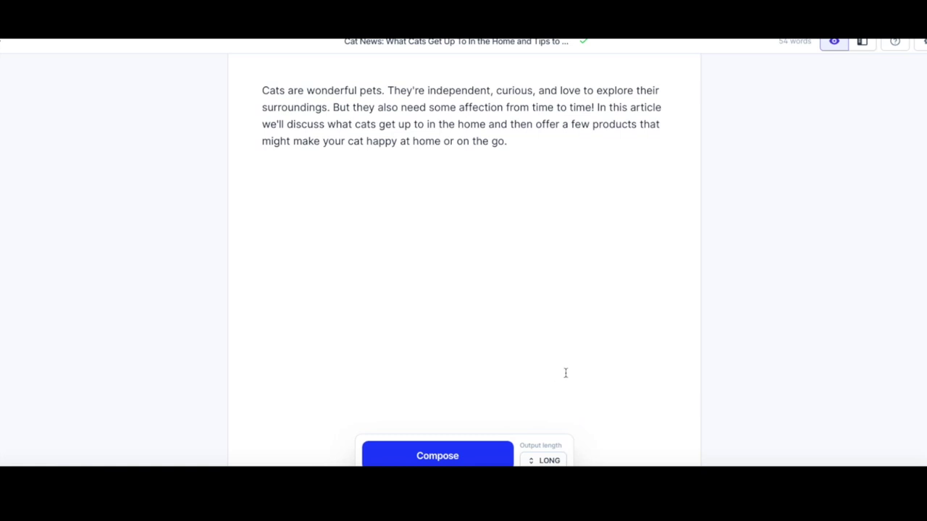
left_click(440, 459)
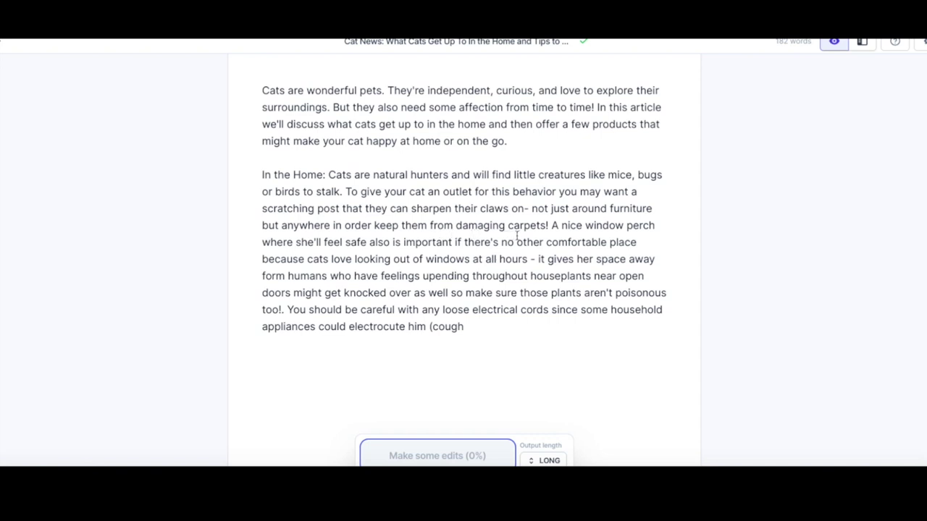
Fix the composed paragraph by inserting "to" before "keep them" and correcting "form humans" to "from humans"
left_click(374, 225)
type("to")
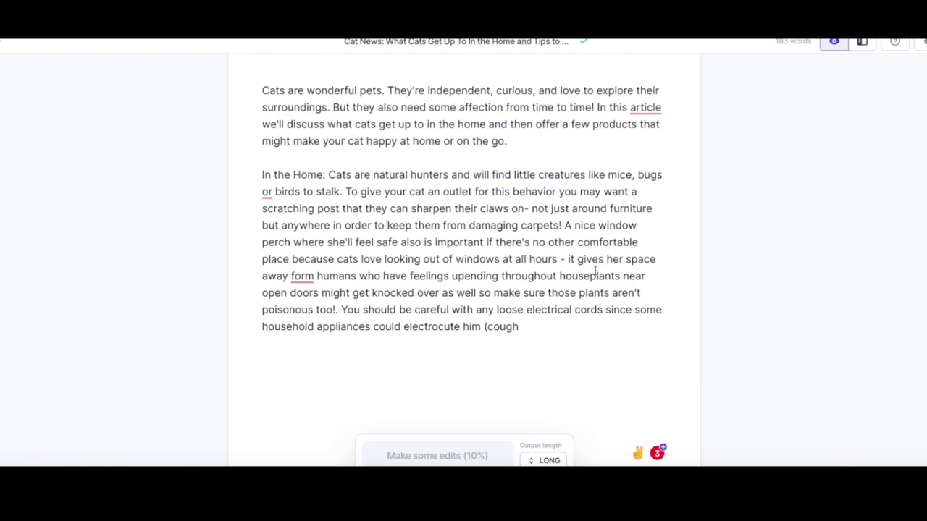
left_click(303, 284)
left_click(304, 312)
Have the AI rewrite the passage from "it gives her space" to "poisonous too!" and accept the suggested replacement
left_click_drag(569, 260, 336, 313)
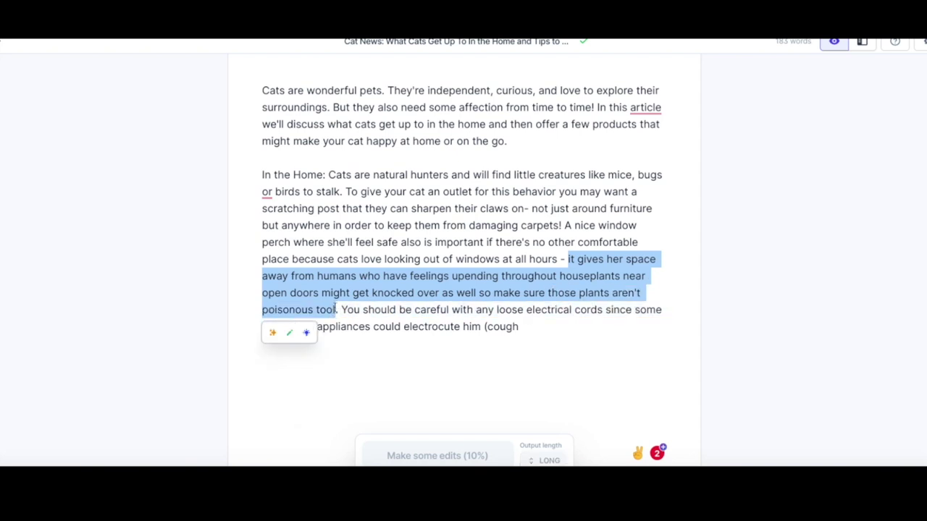
left_click(272, 335)
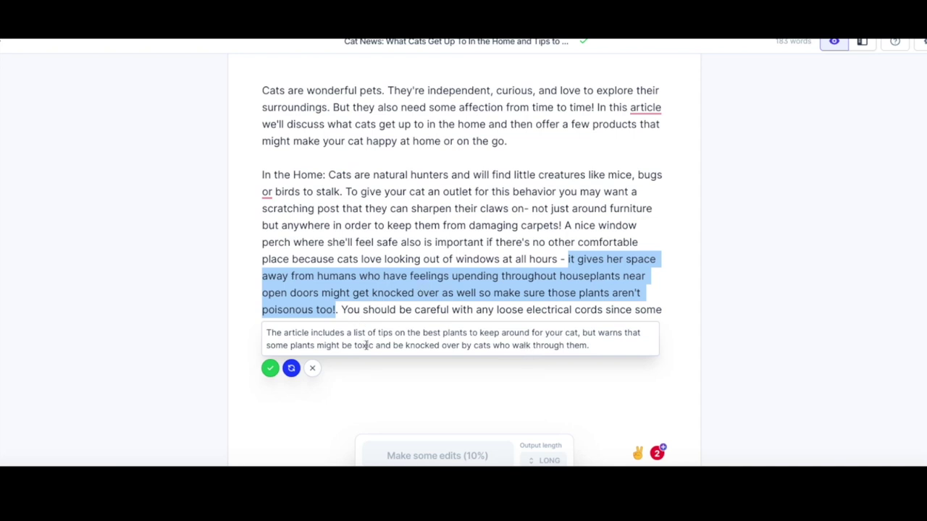
left_click(269, 368)
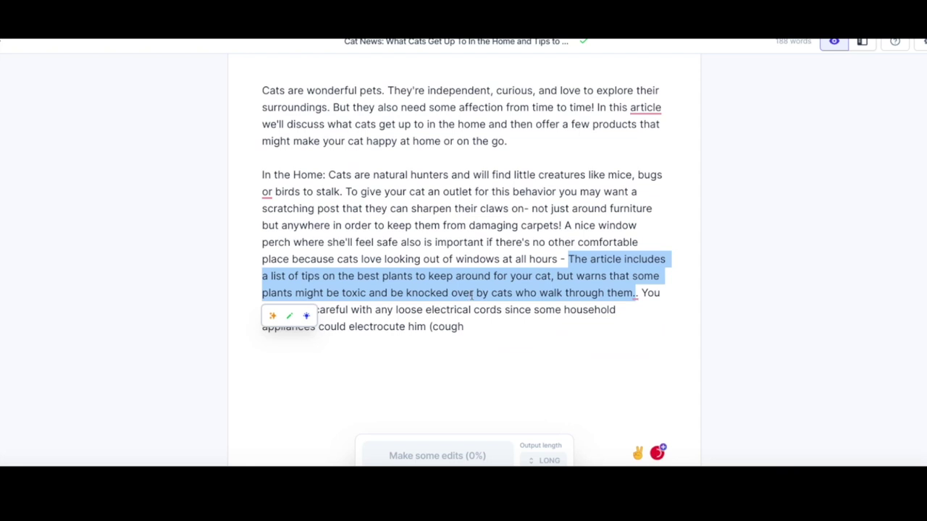
left_click(551, 278)
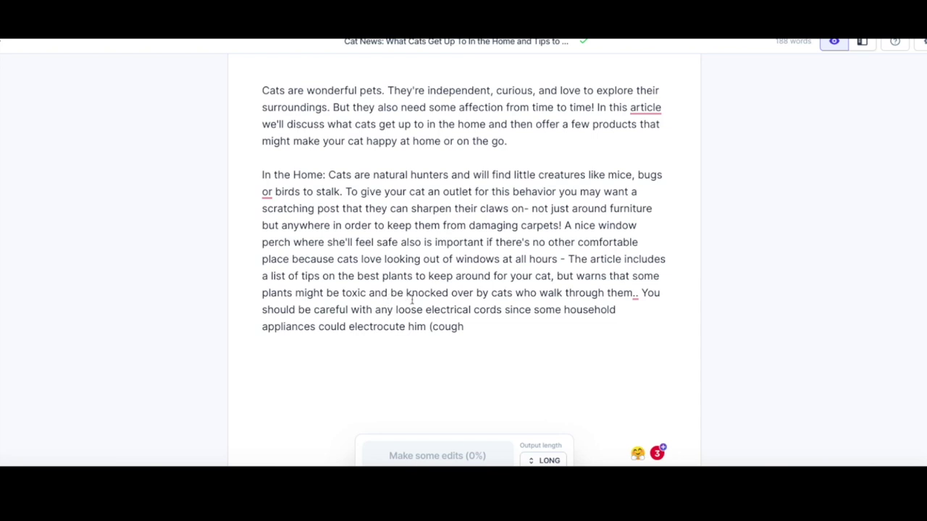
Correct the double period after "walk through them", then remove "(cough" and end the paragraph with a period after "electrocute him"
left_click(635, 296)
left_click(642, 333)
left_click_drag(464, 326, 427, 327)
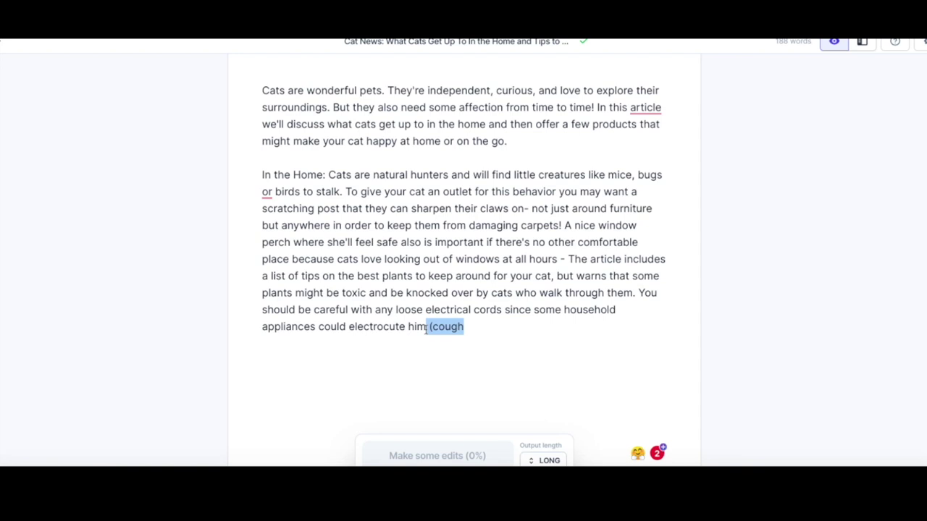
key("BackSpace")
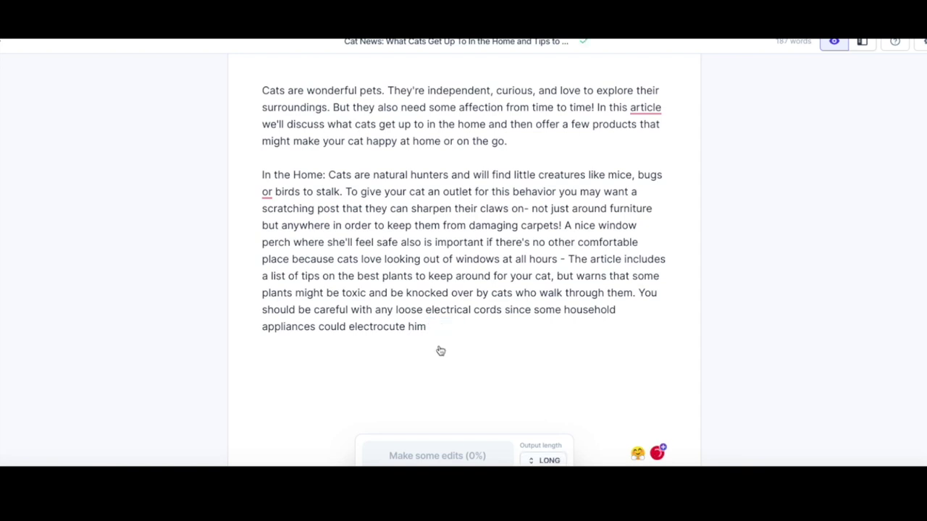
type(".")
Accept the grammar suggestions for a comma before "or birds" and for the flagged word "article" in the intro
left_click(266, 194)
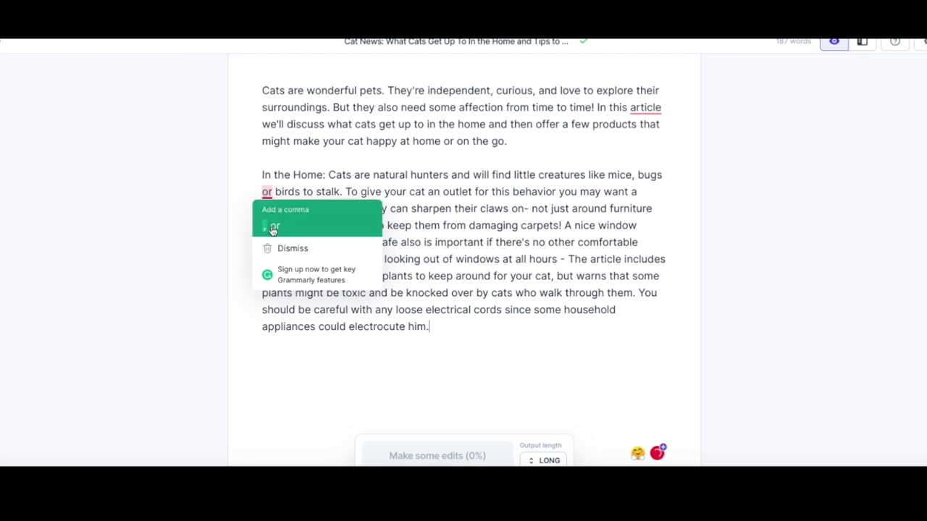
left_click(273, 227)
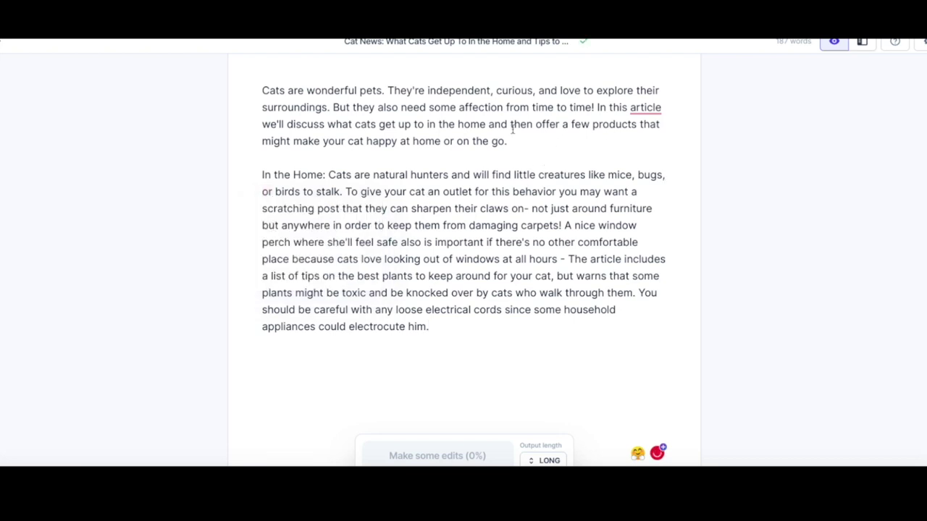
left_click(636, 107)
left_click(638, 138)
Start a new paragraph with "Some plants that are poisonous to household cats include plants such as" and have the AI compose its continuation
scroll(464, 246, "down", 1)
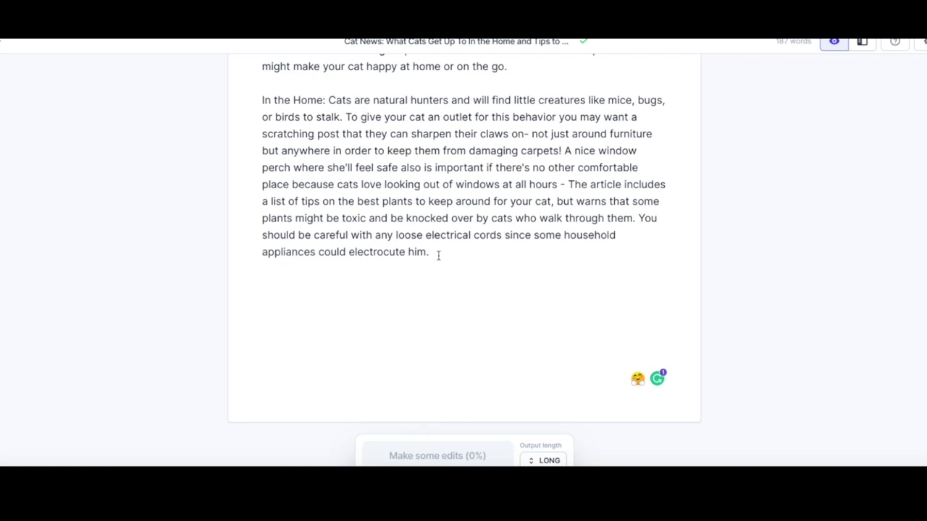
scroll(438, 255, "up", 1)
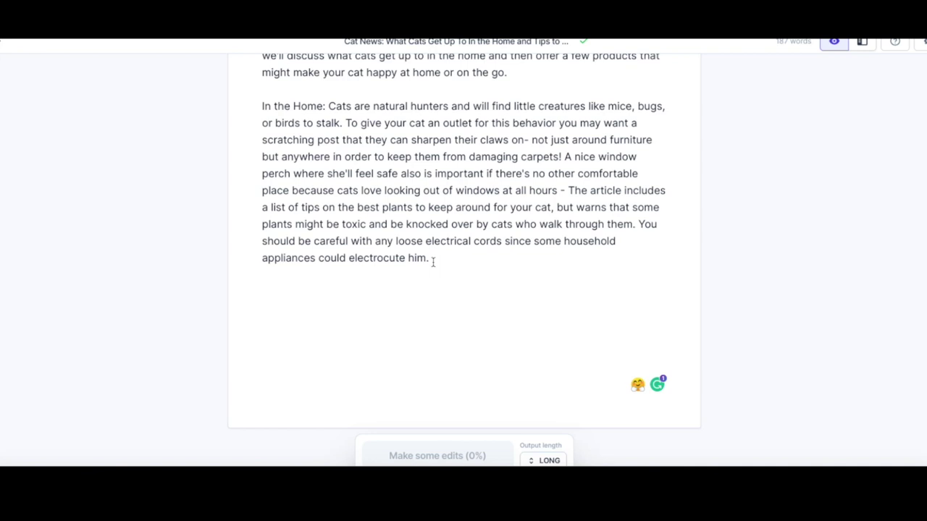
key("Return")
key("Return")
type("Some plants that are poisen")
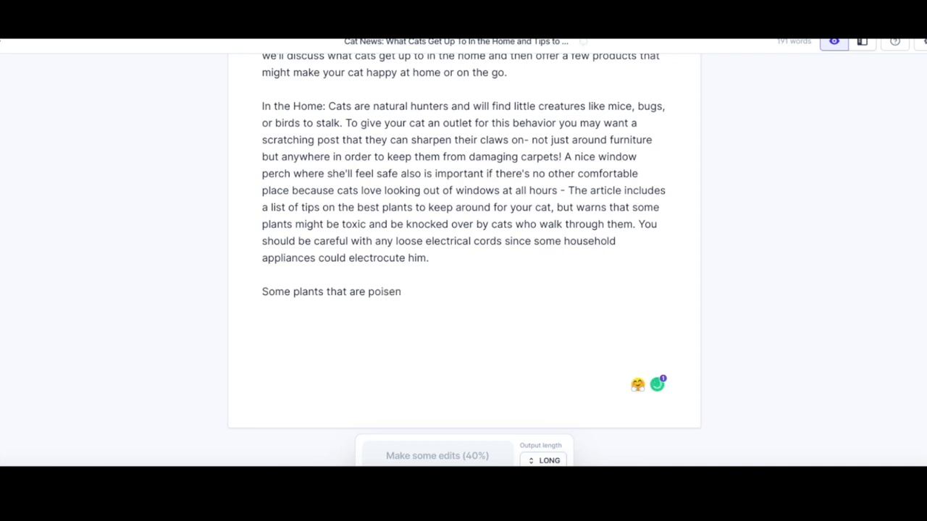
type("ous")
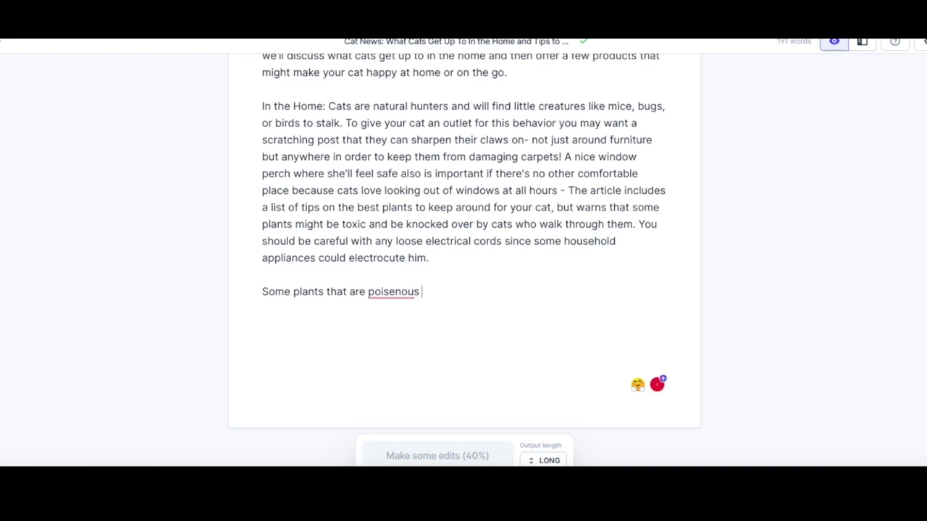
mouse_move(405, 296)
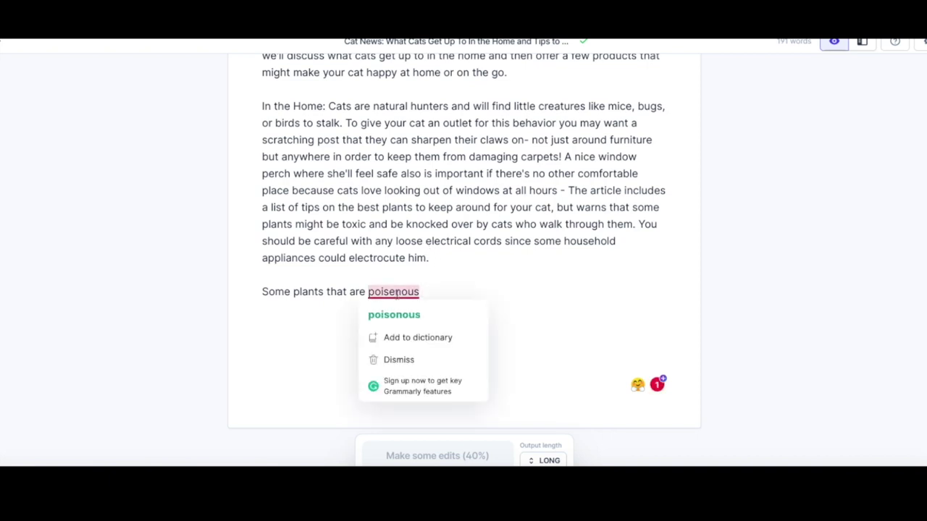
left_click(393, 315)
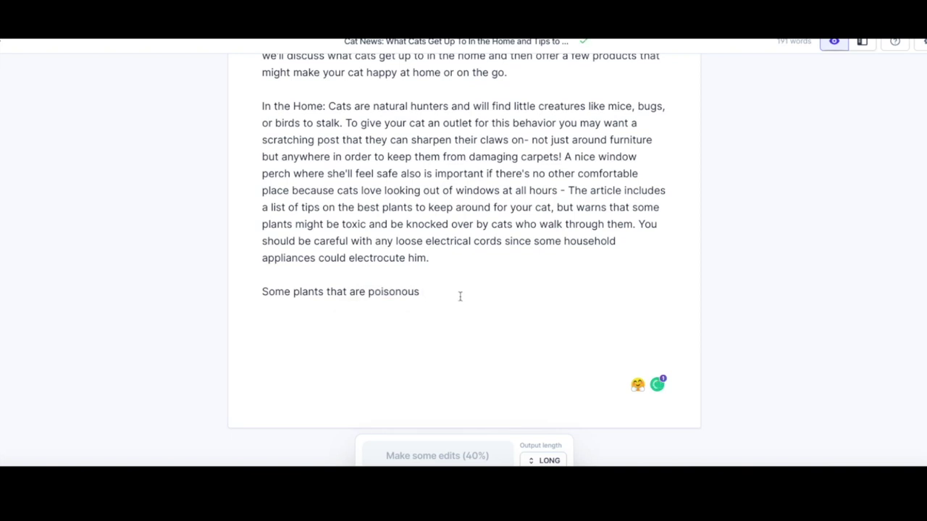
type("to household cats include")
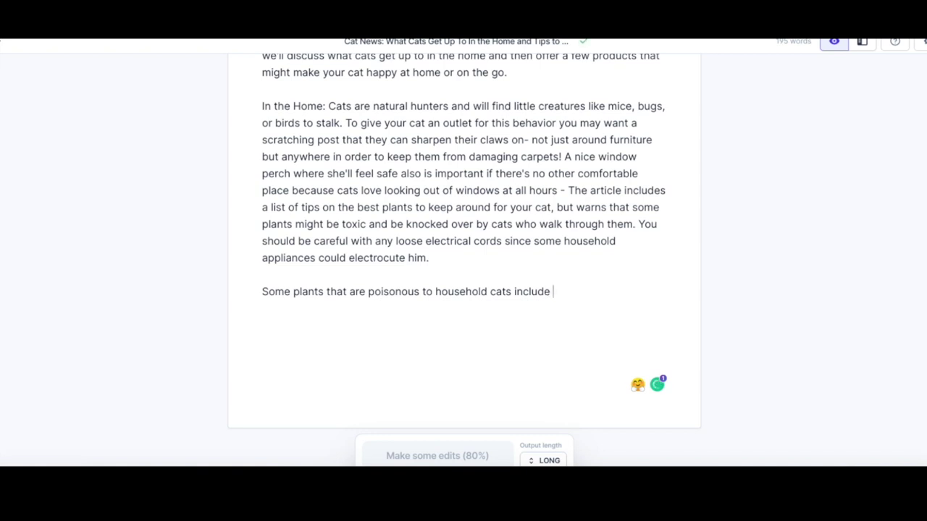
type(" plants such as")
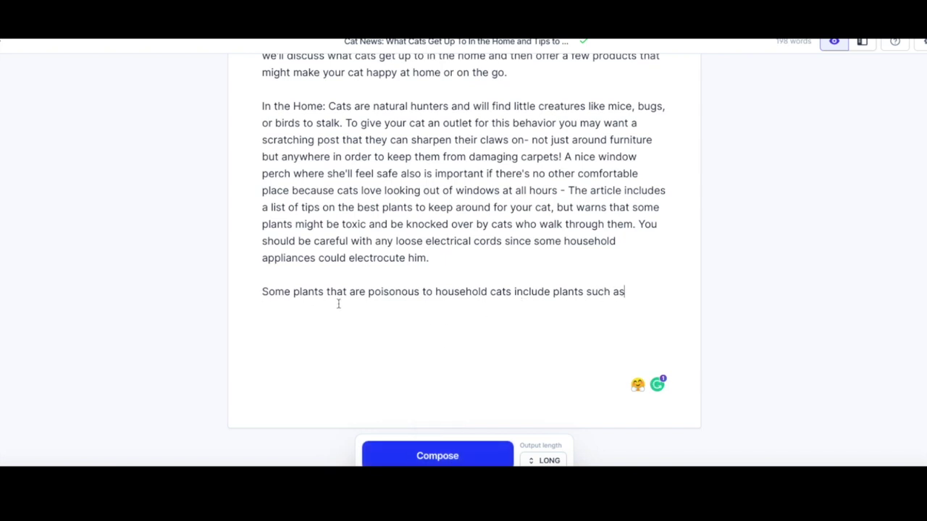
left_click(433, 459)
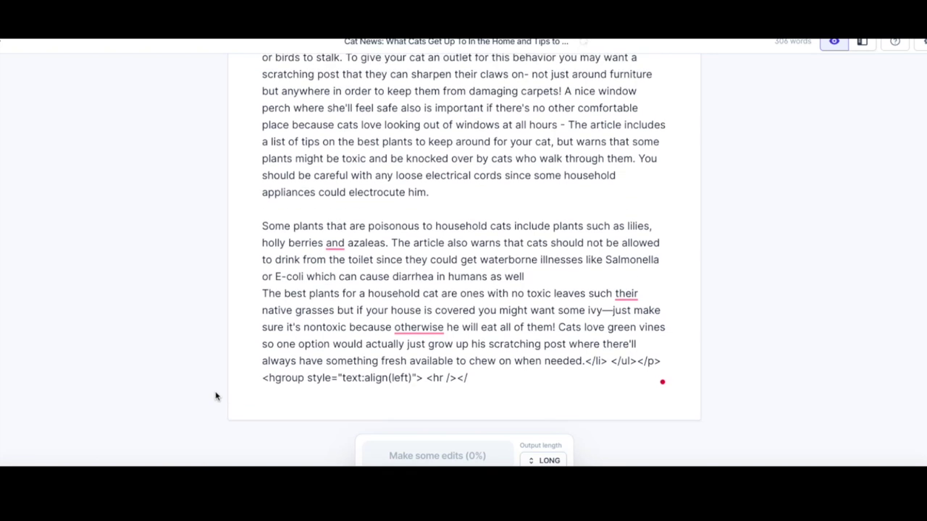
Add a comma after "holly berries" and a period after "as well", and put a blank line before "The best plants"
scroll(290, 252, "up", 1)
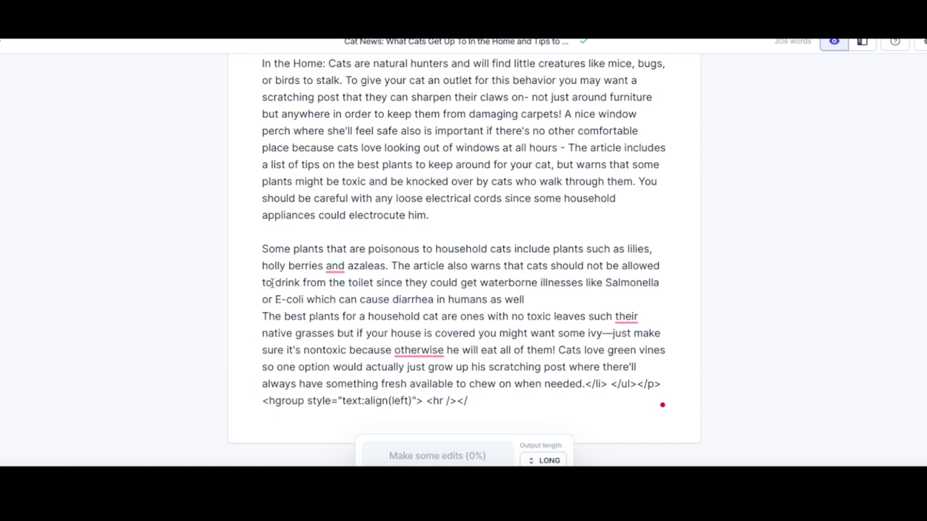
left_click(336, 266)
left_click(343, 300)
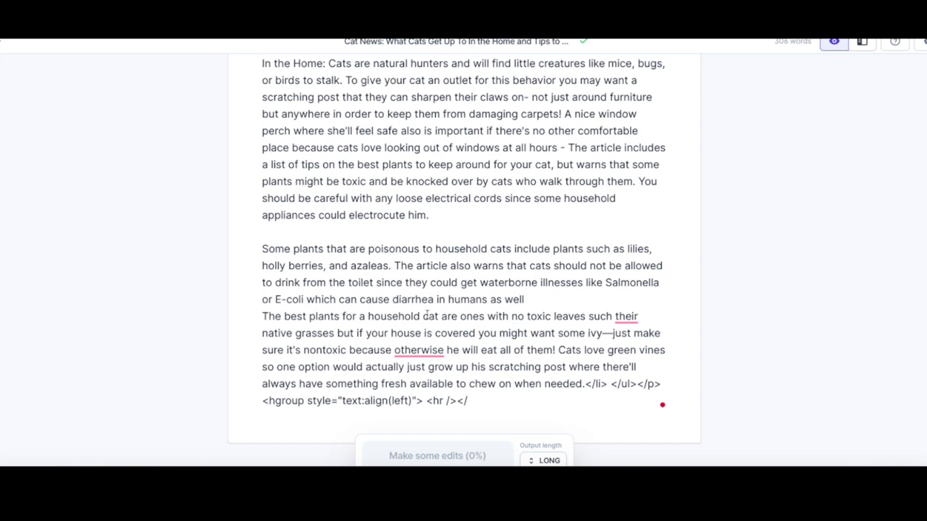
left_click(527, 301)
type(".")
left_click(263, 323)
key("Return")
Accept the grammar suggestions changing "such their" to "such as their" and adding a comma after "otherwise"
scroll(327, 341, "down", 2)
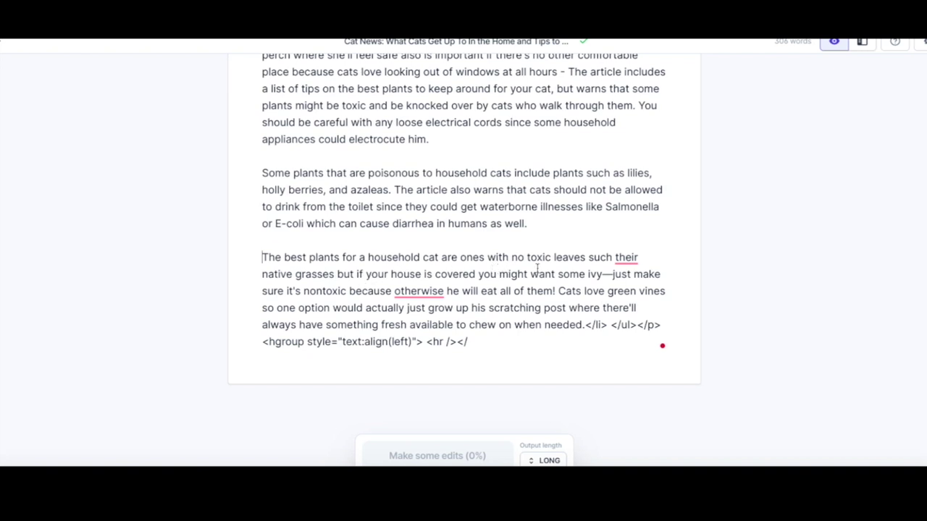
mouse_move(648, 261)
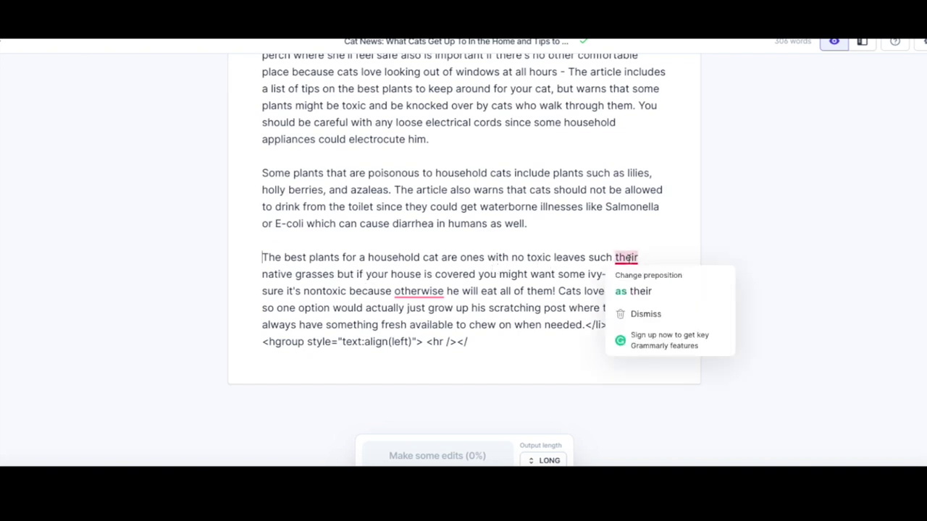
left_click(627, 292)
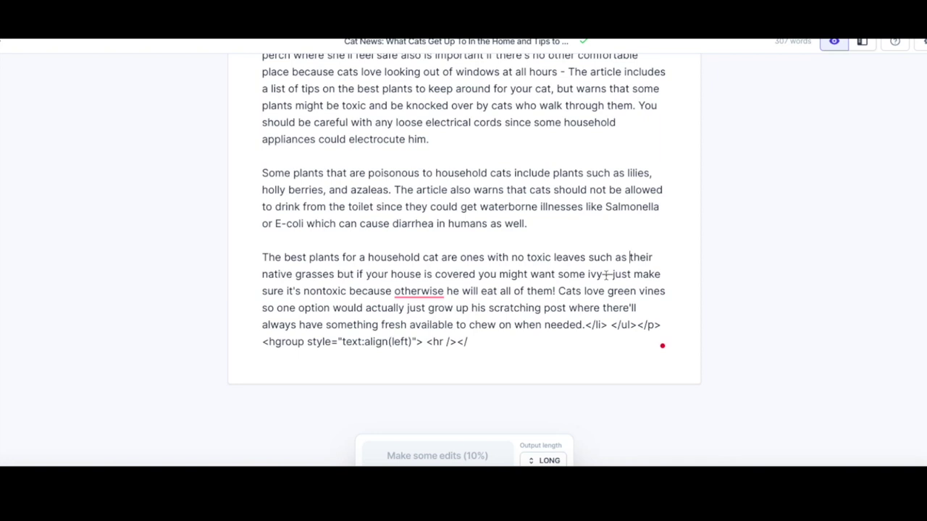
mouse_move(428, 293)
left_click(431, 325)
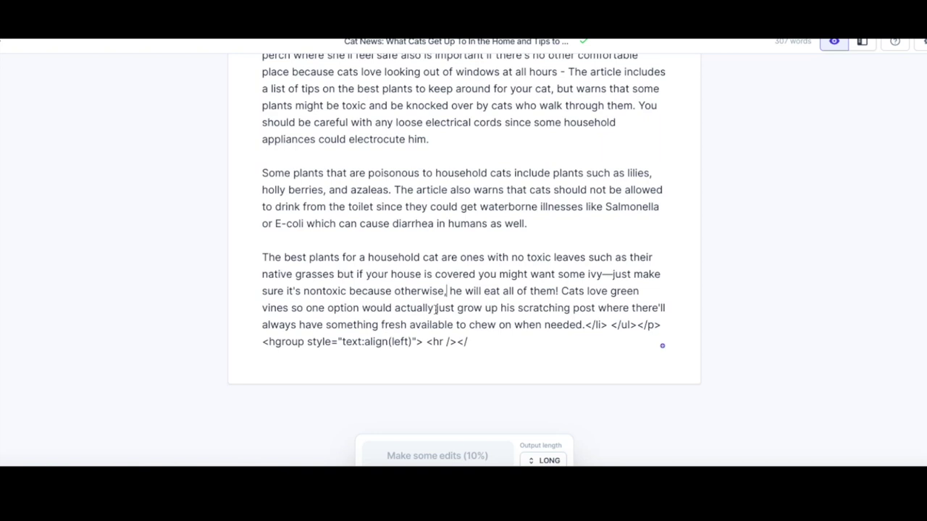
Delete everything after "native grasses", ending that sentence with a period, and start a new paragraph
left_click_drag(472, 344, 339, 282)
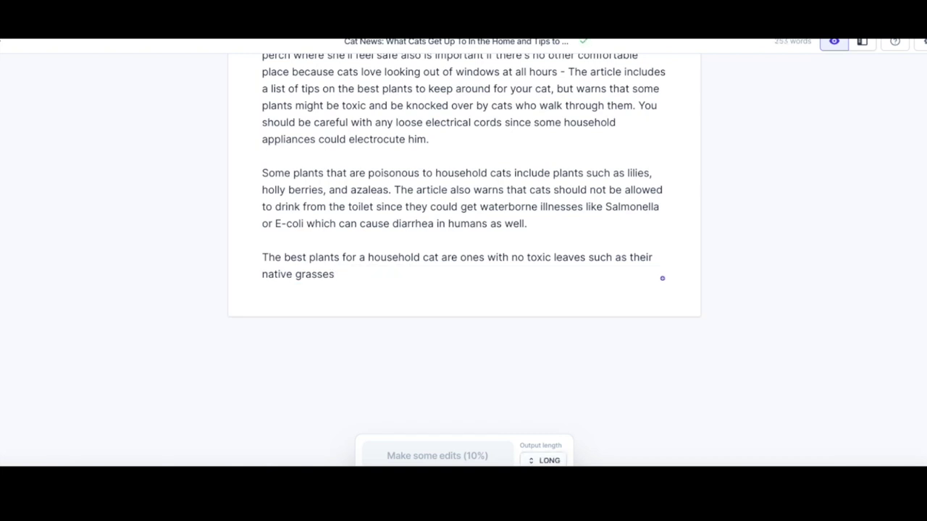
key("Return")
key("Return")
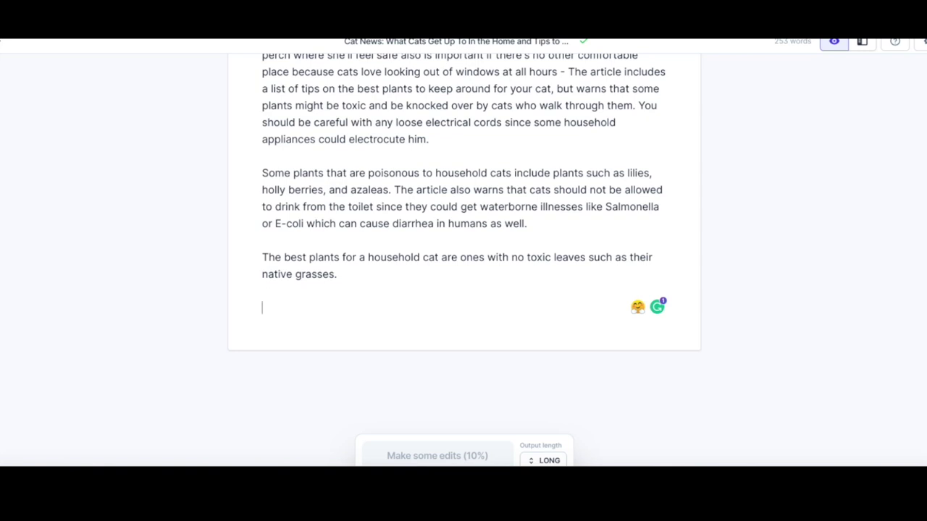
Write "Some great products that cats like to entertain themselves with" and have the AI compose the continuation
type("Some great")
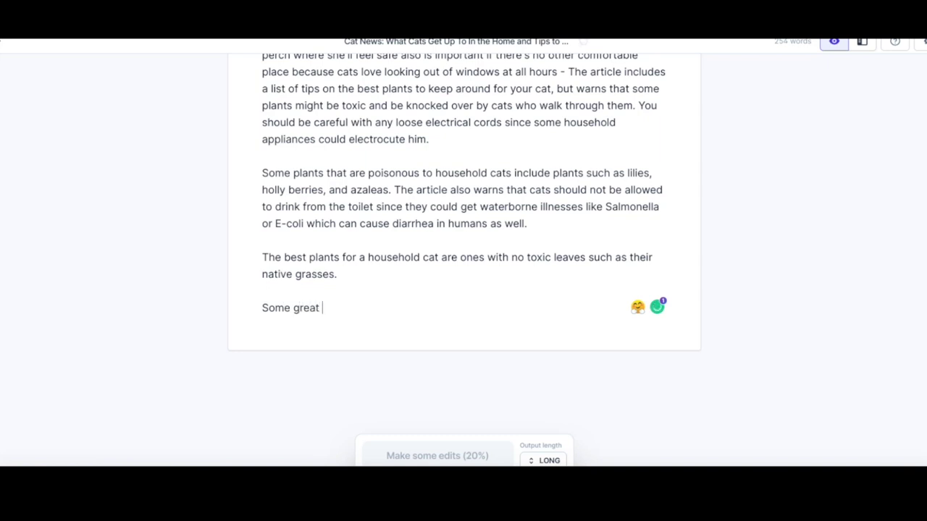
type(" products that ca")
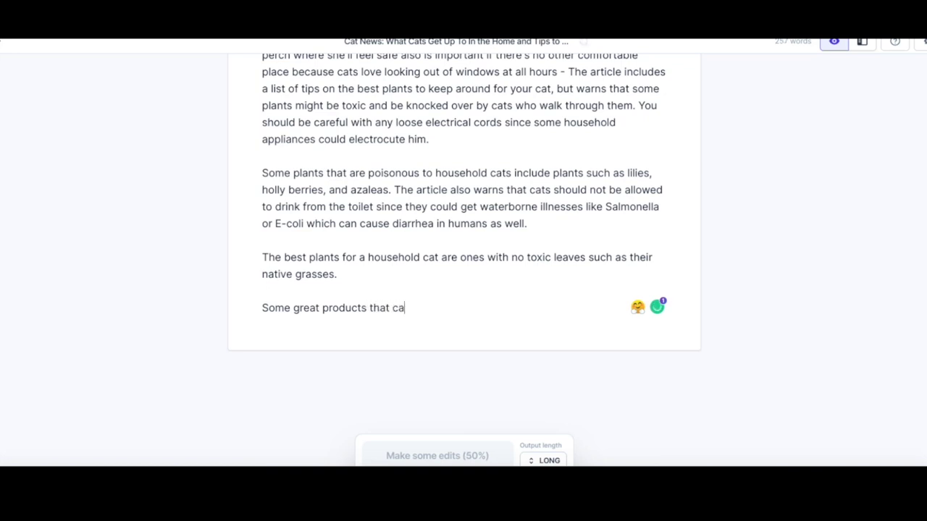
type("ts like to enter")
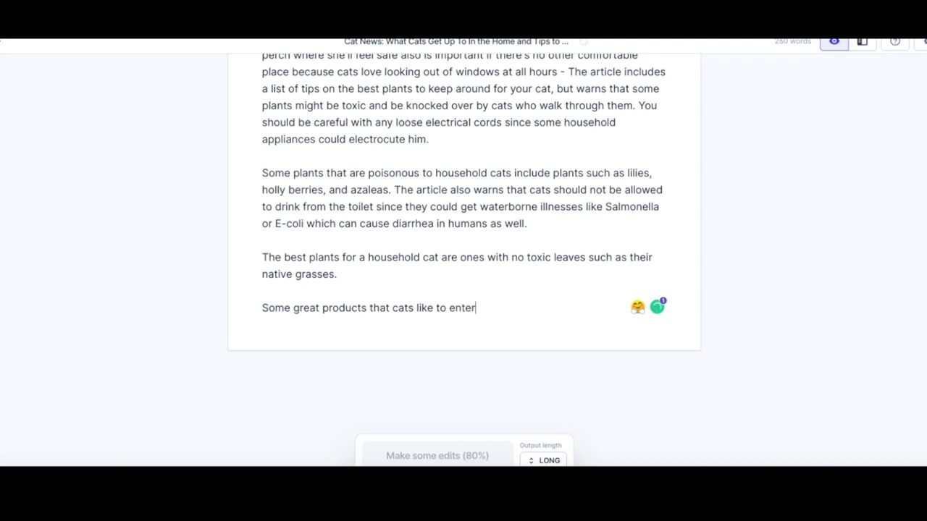
type("tain themselve")
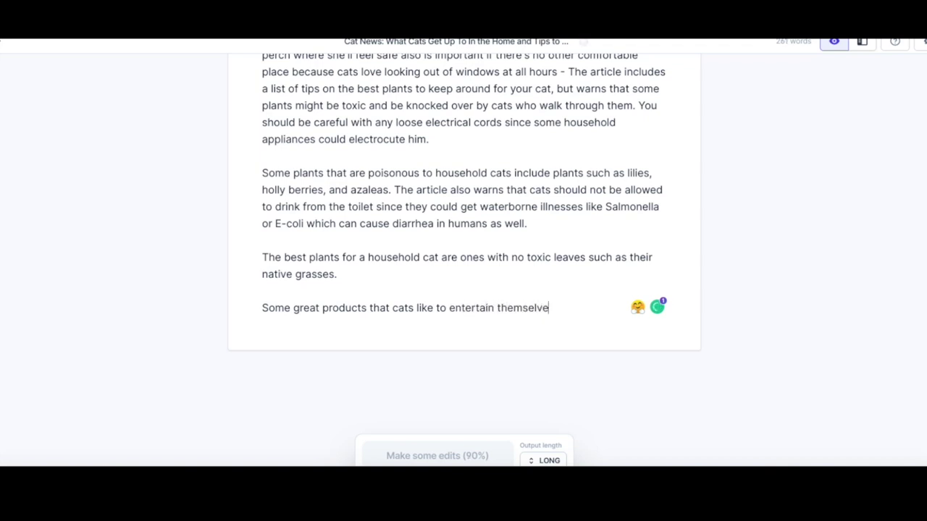
type("s with")
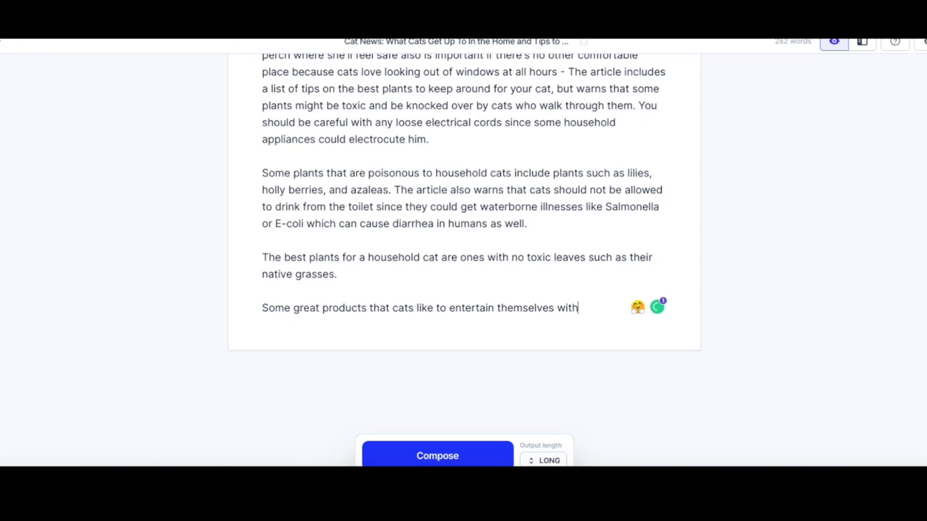
scroll(341, 280, "down", 1)
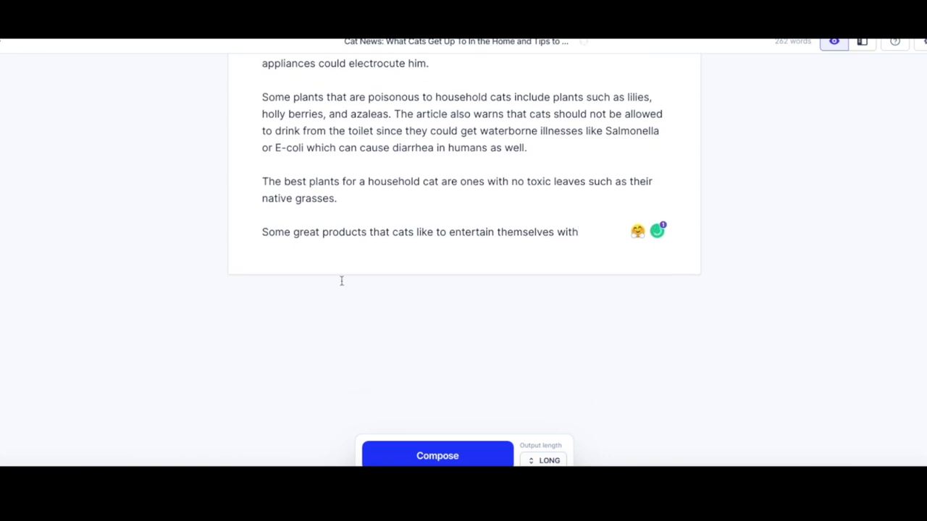
left_click(428, 457)
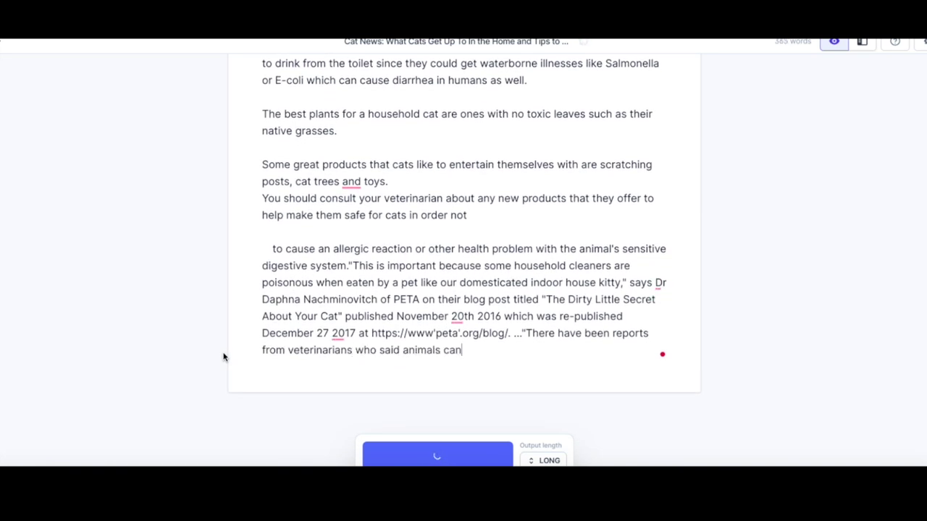
Accept the suggested comma after "cat trees" in the products sentence
scroll(224, 357, "up", 2)
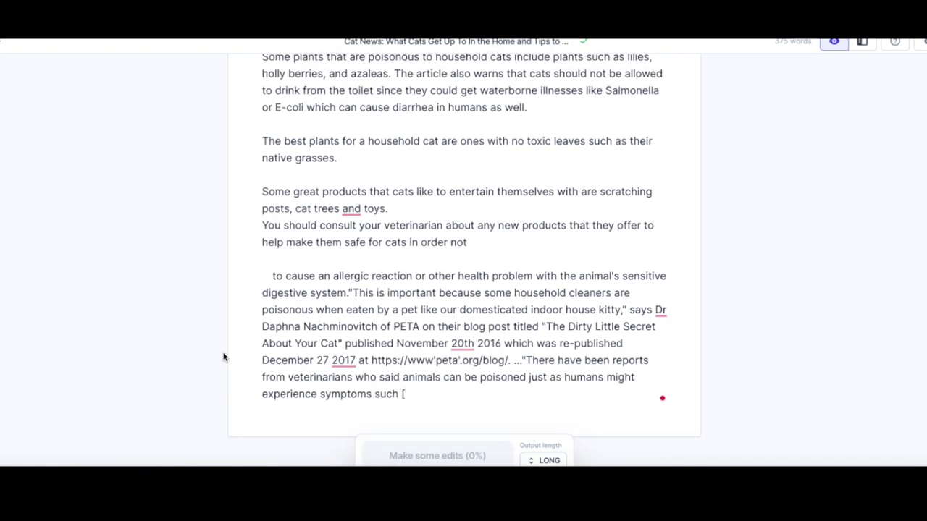
scroll(250, 296, "down", 1)
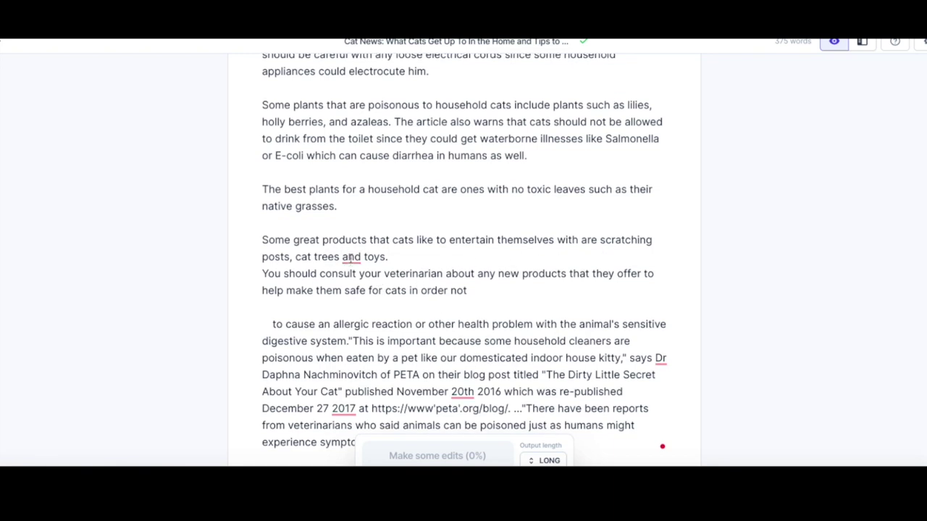
left_click(354, 289)
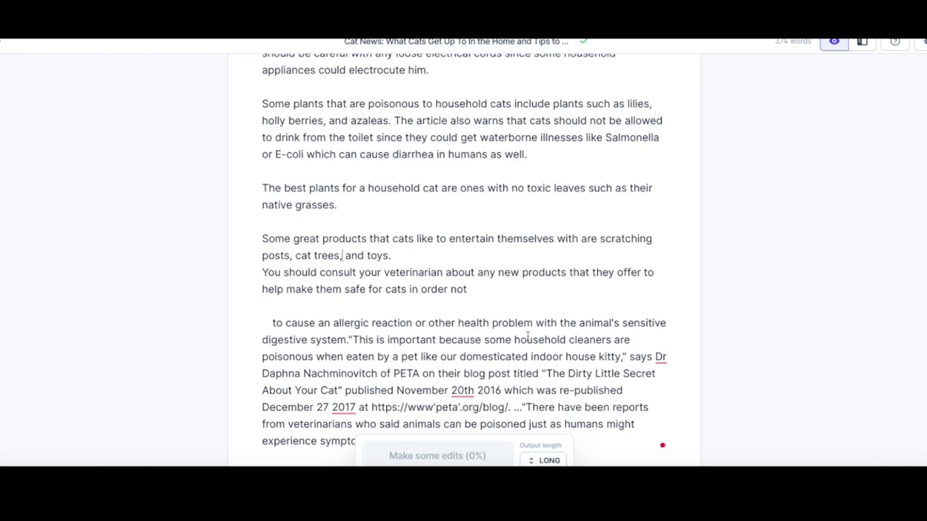
Delete the passage from "You should consult your veterinarian" to "digestive system." and leave a blank line before the remaining quotation
left_click(350, 339)
left_click_drag(349, 340, 265, 280)
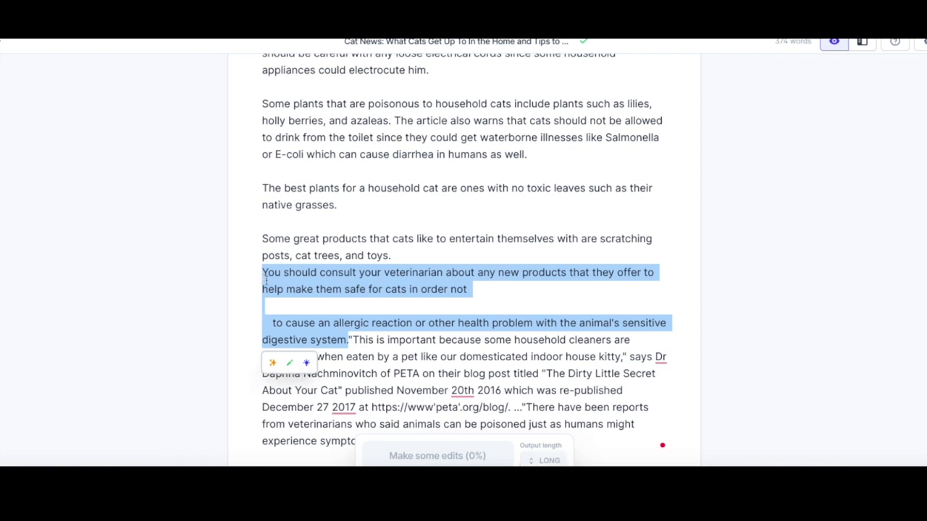
key("BackSpace")
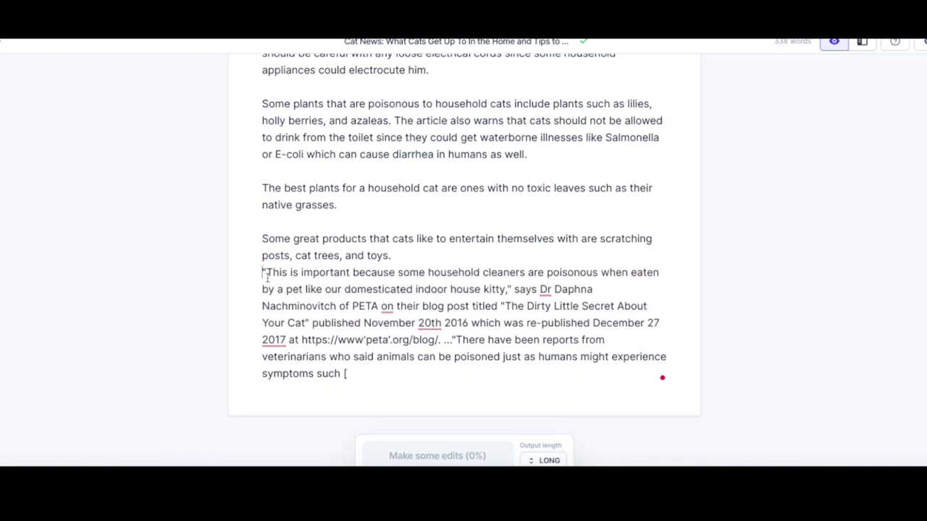
key("Return")
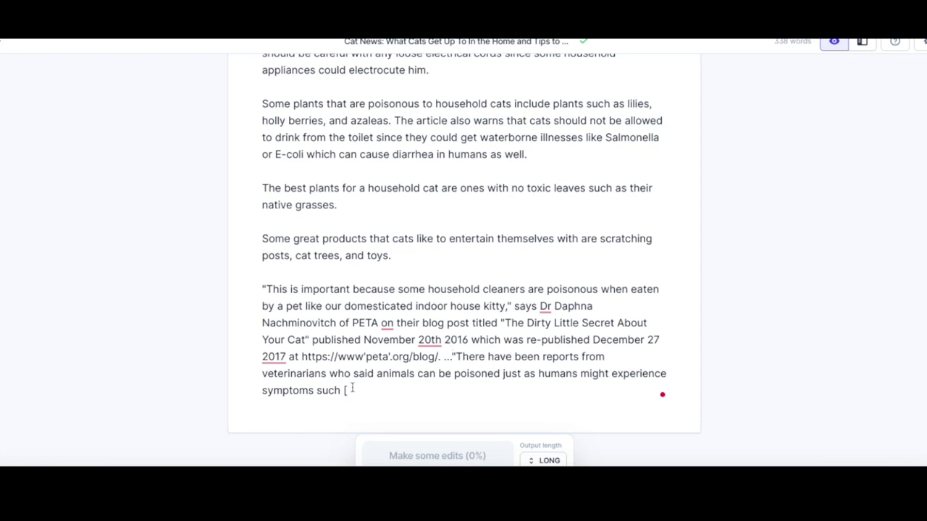
Delete the remaining quotation paragraph, from "This is important because" to "symptoms such [", at the end of the article
left_click_drag(346, 391, 257, 291)
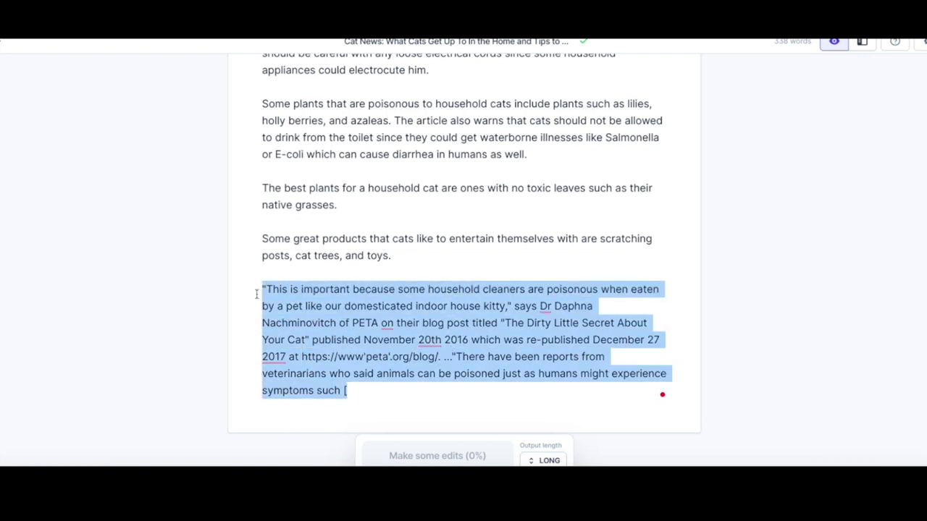
key("BackSpace")
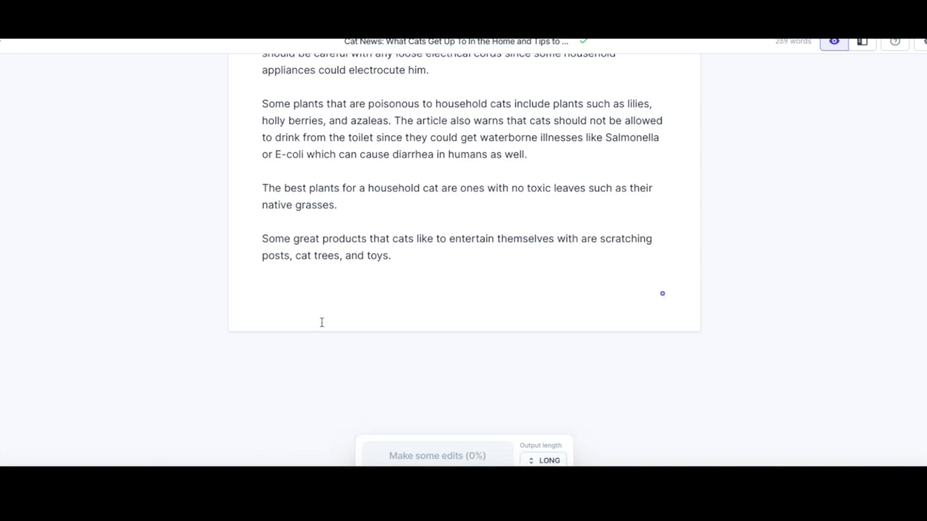
scroll(391, 305, "up", 1)
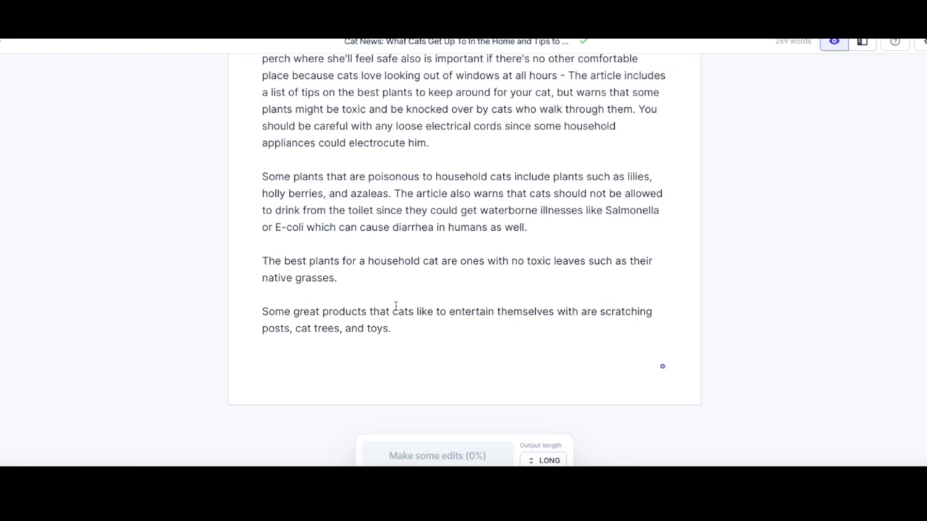
scroll(396, 305, "up", 1)
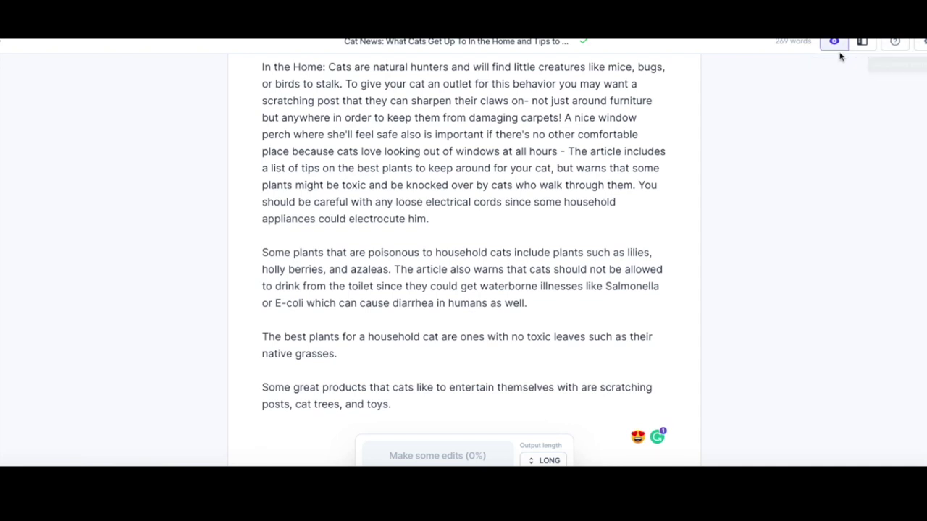
Switch to Power mode, open the Blog Post Outline template and clear its title/topic and tone of voice
left_click(833, 49)
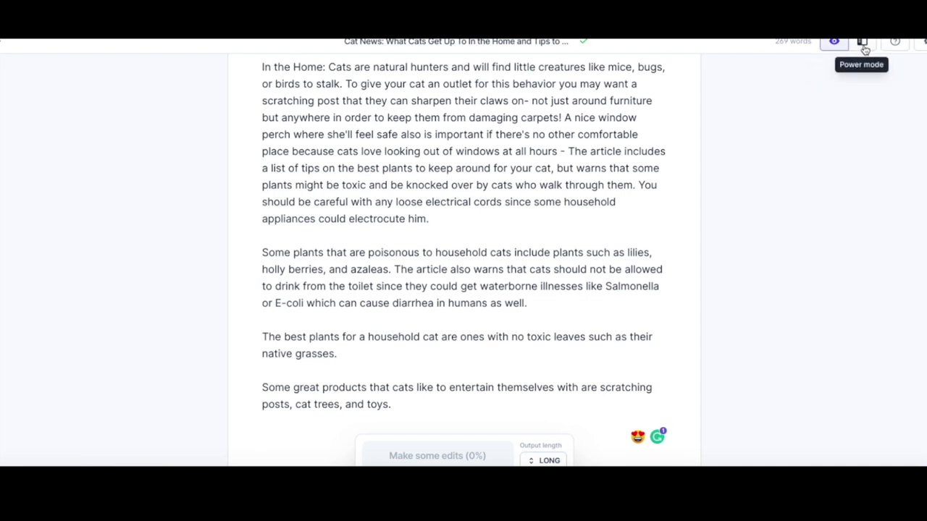
left_click(863, 44)
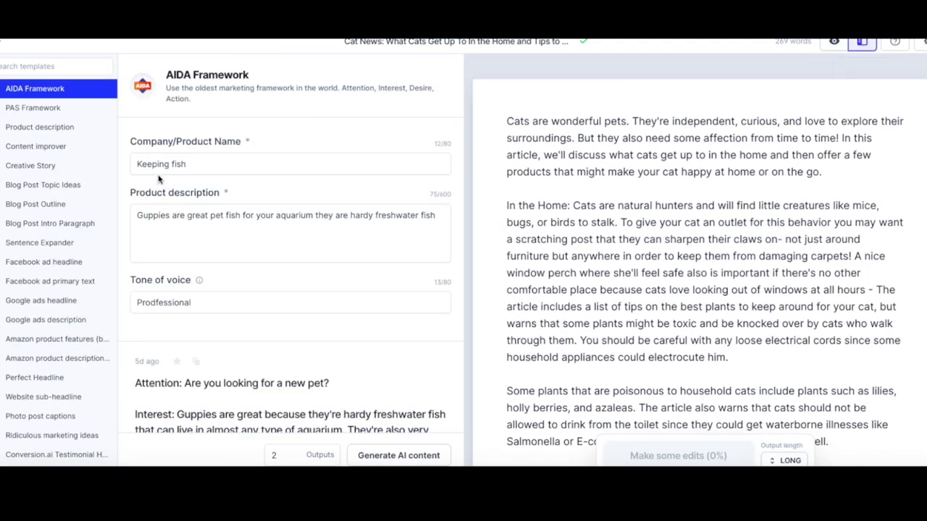
left_click(36, 205)
left_click_drag(403, 165, 135, 164)
key("BackSpace")
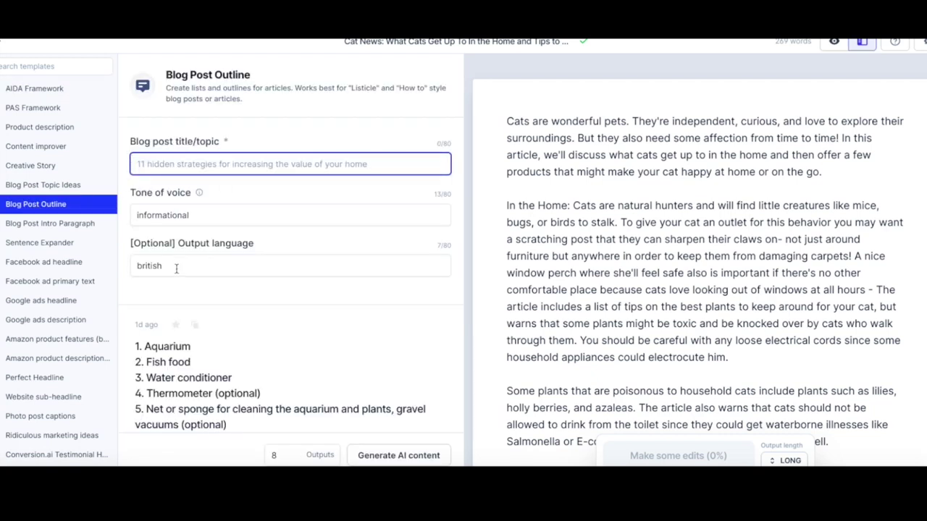
left_click_drag(167, 263, 129, 267)
left_click_drag(194, 211, 111, 221)
key("BackSpace")
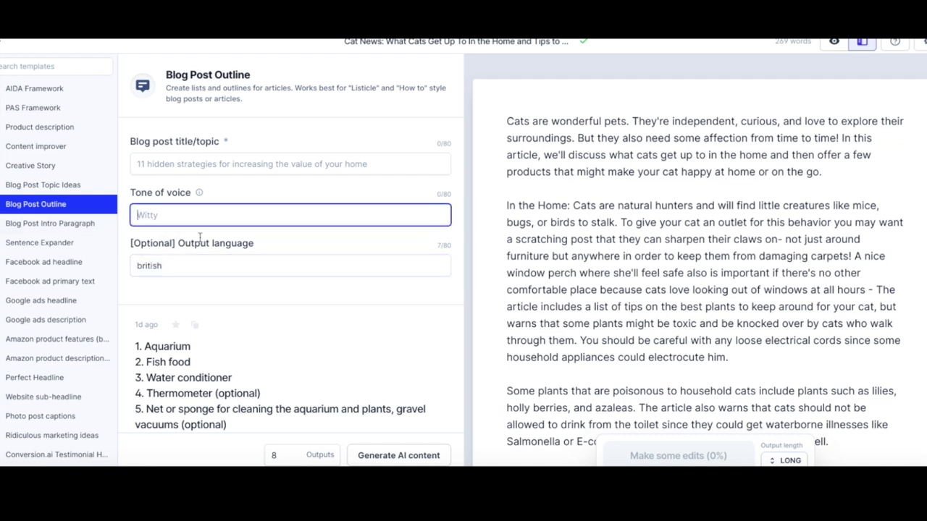
Enter "Cat products that entertain cats in the home" as the blog post topic and "professional" as the tone of voice
left_click(165, 164)
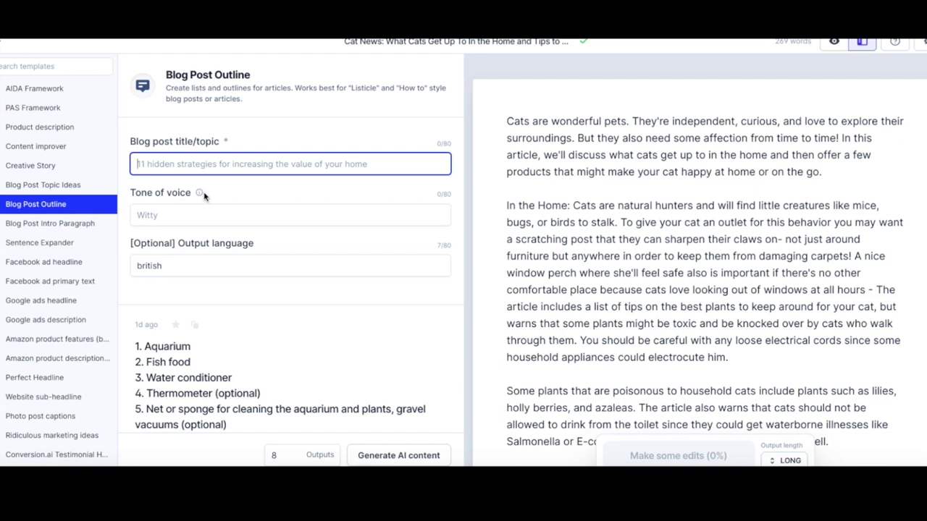
type("Cat ")
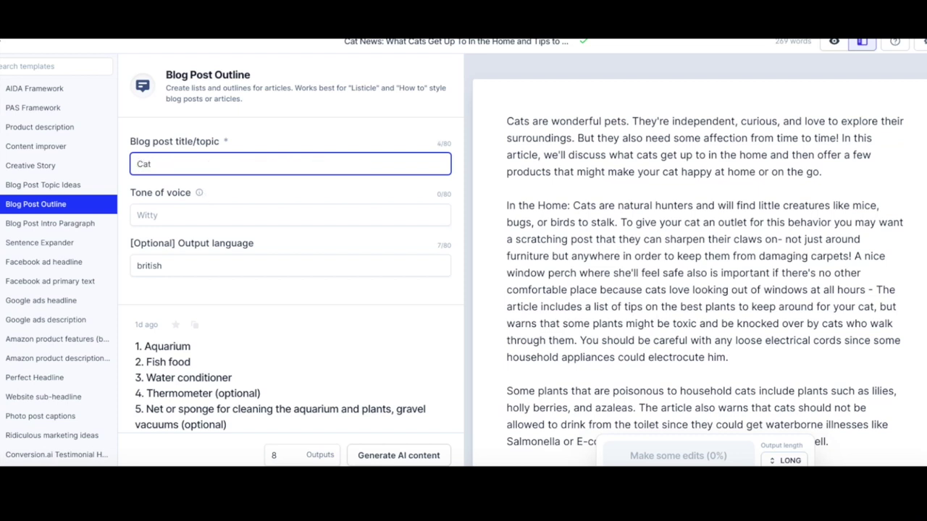
type("products that entertain")
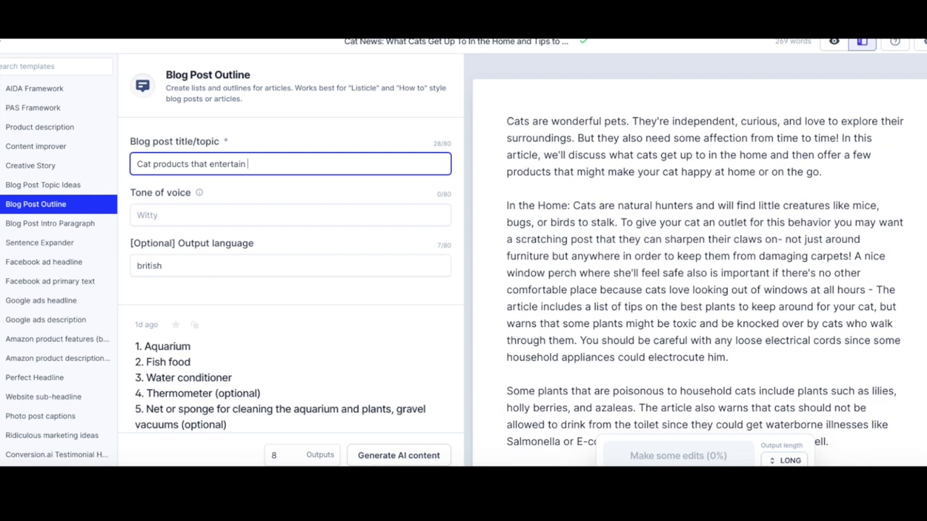
type("cats in the home")
left_click(164, 216)
type("p")
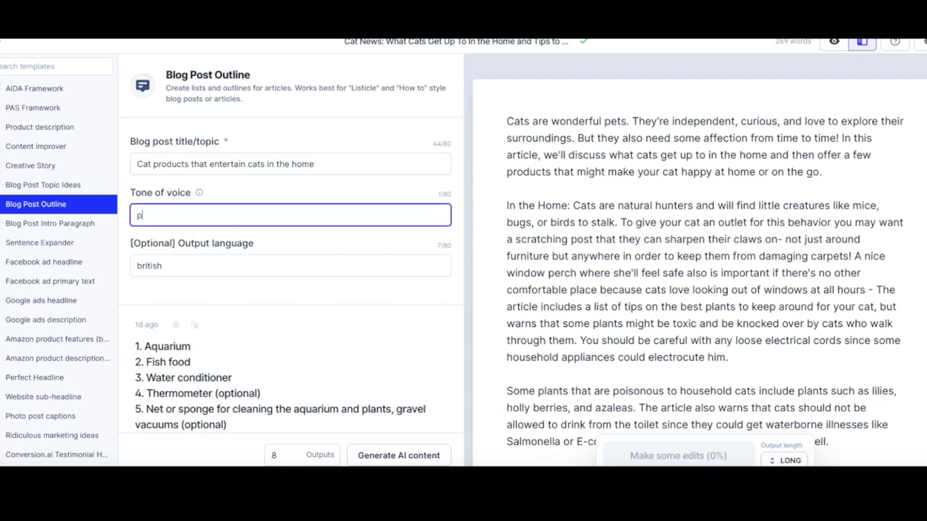
type("rofessional")
scroll(245, 240, "down", 1)
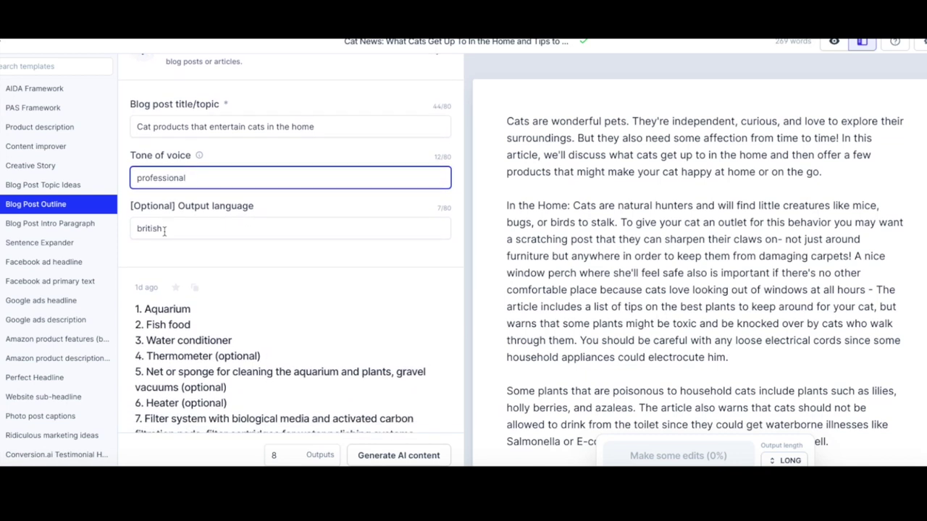
scroll(341, 228, "up", 1)
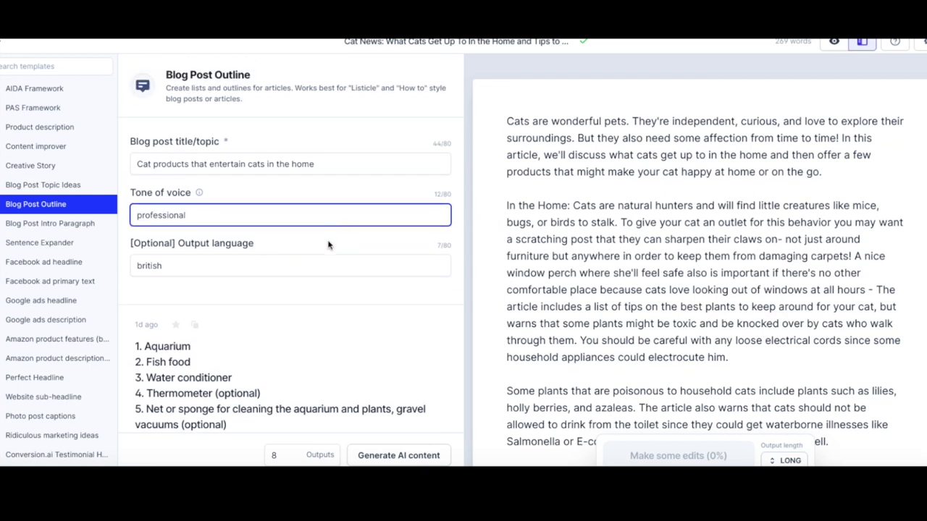
scroll(322, 313, "down", 1)
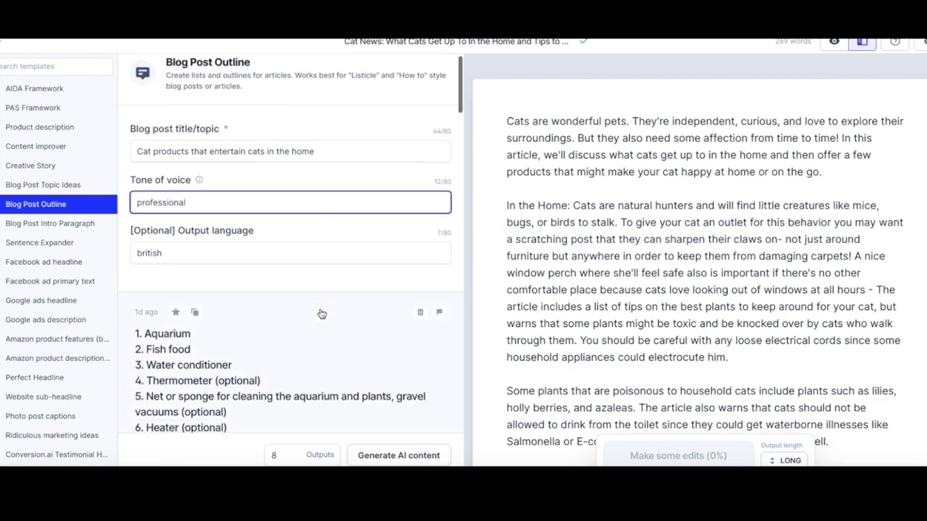
Set the number of outputs to 5 and generate the blog post outlines
left_click(292, 458)
left_click(293, 457)
left_click(293, 457)
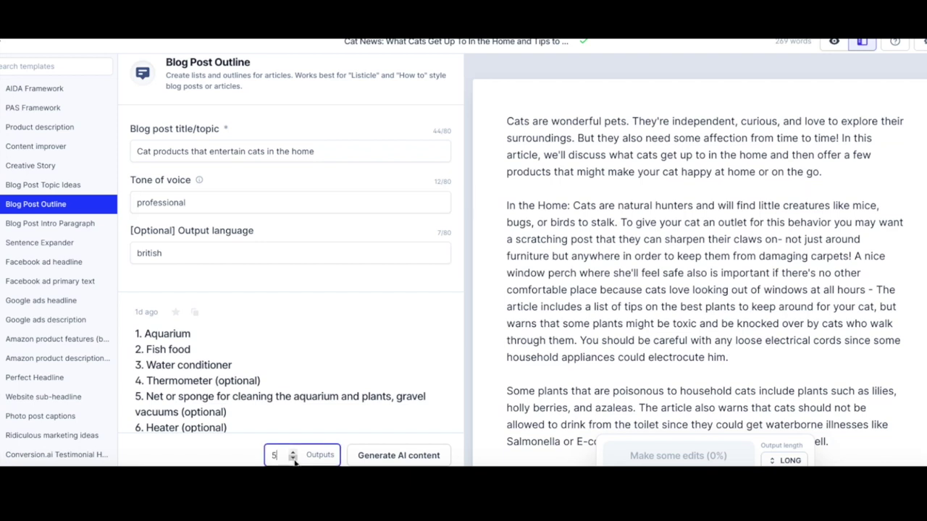
left_click(391, 456)
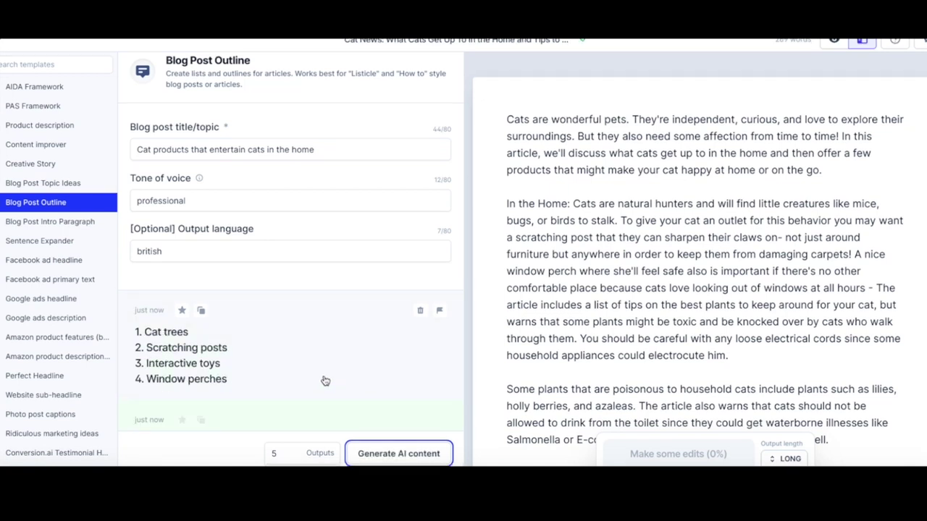
Review the generated outlines and copy the one listing cat trees, scratching posts, interactive toys and window perches
scroll(292, 347, "down", 3)
scroll(262, 344, "down", 1)
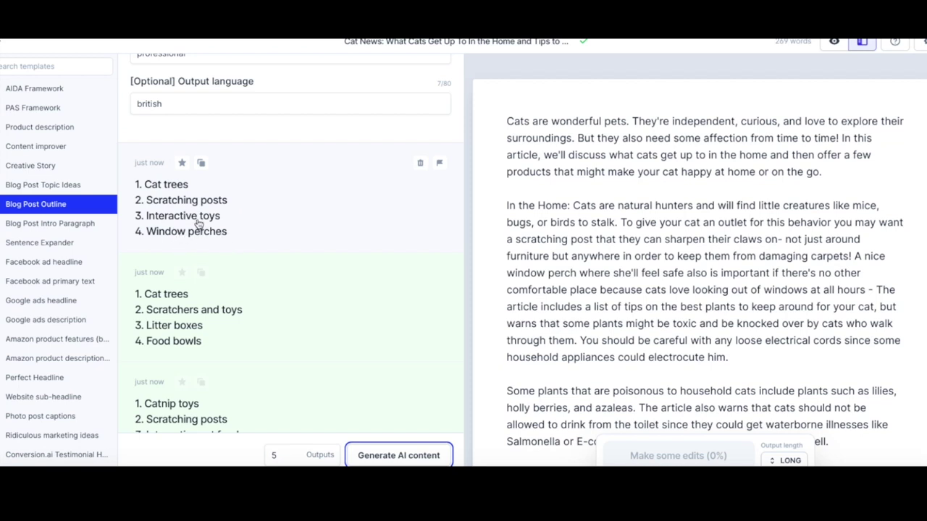
scroll(206, 257, "down", 1)
scroll(196, 263, "down", 1)
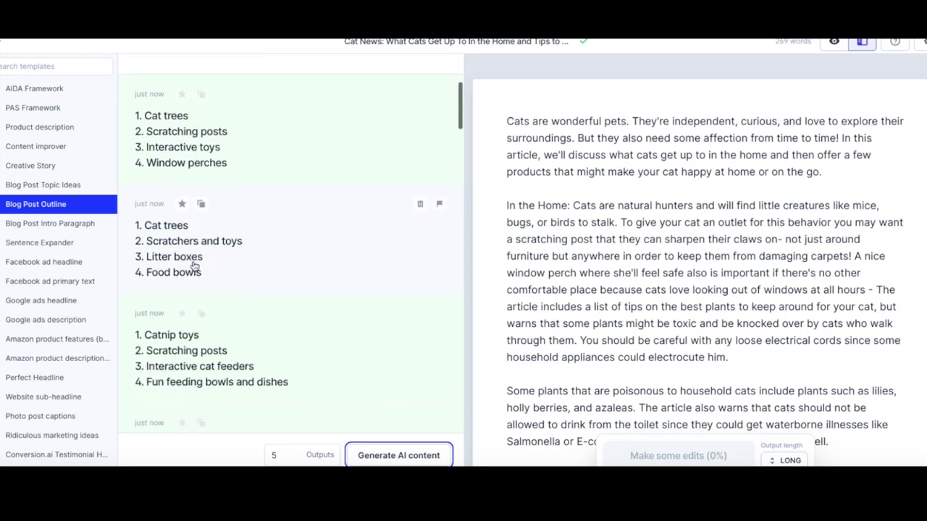
scroll(201, 306, "down", 1)
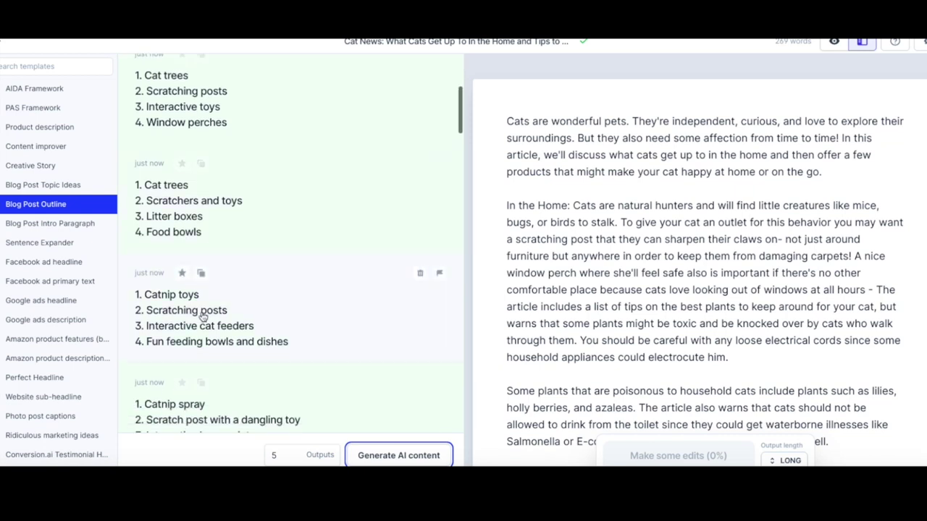
scroll(209, 325, "up", 2)
scroll(191, 209, "up", 1)
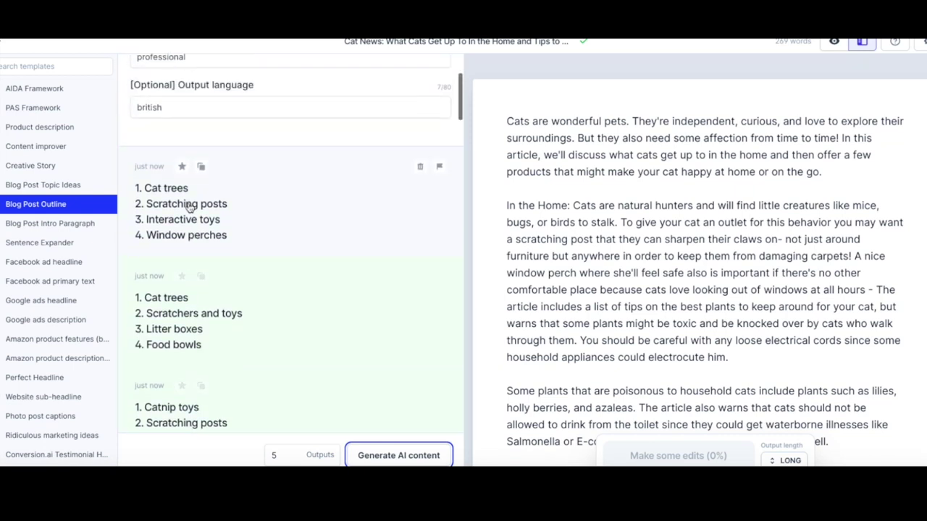
left_click(202, 169)
Return to the document-only view and paste the copied outline below the paragraph about products for cats
scroll(716, 320, "down", 5)
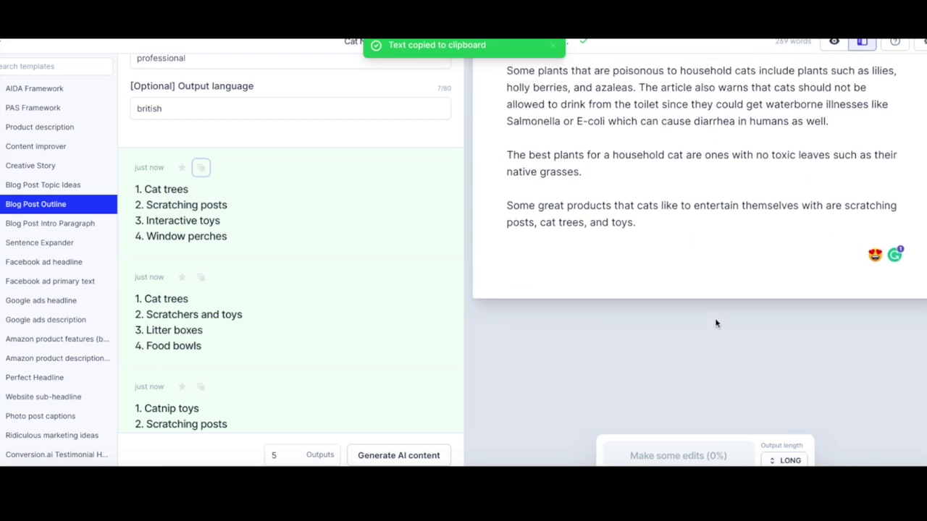
scroll(716, 324, "up", 1)
scroll(403, 201, "up", 2)
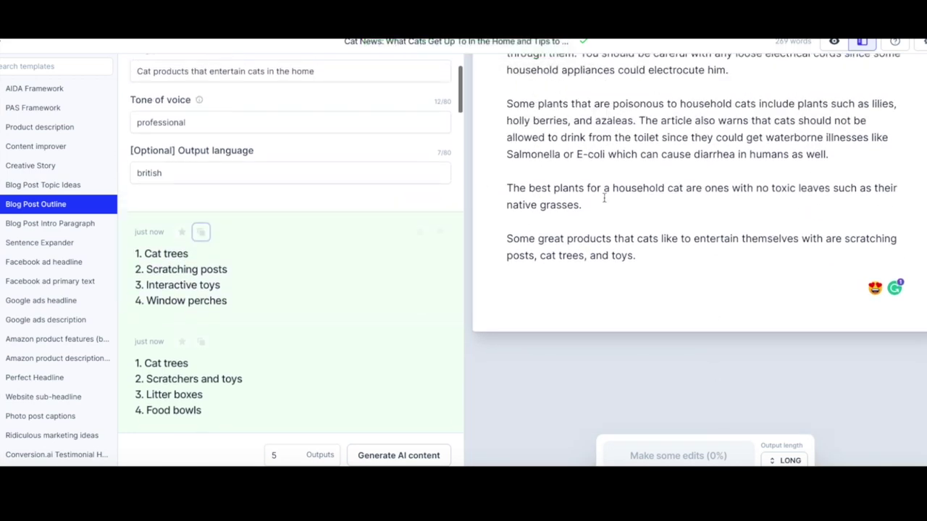
scroll(604, 198, "up", 1)
left_click(834, 42)
scroll(392, 295, "down", 4)
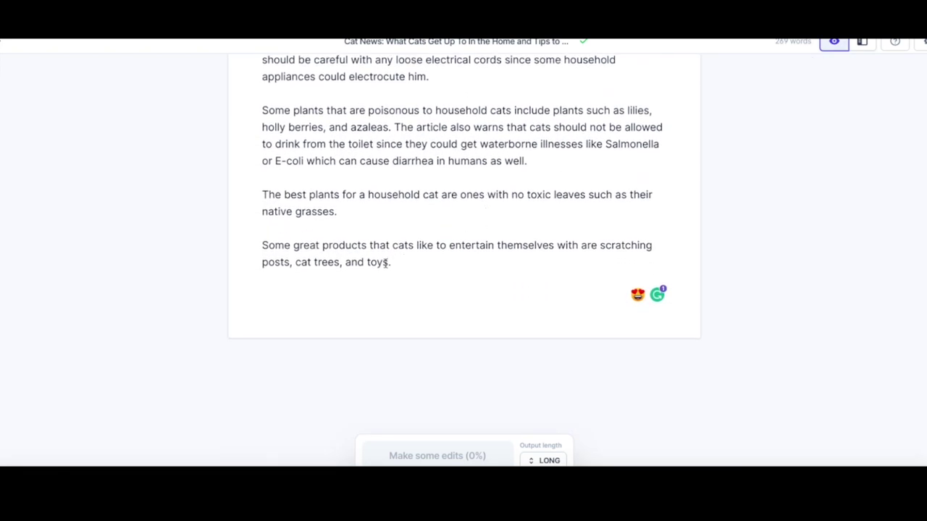
left_click(334, 298)
key("ctrl+v")
key("ctrl+v")
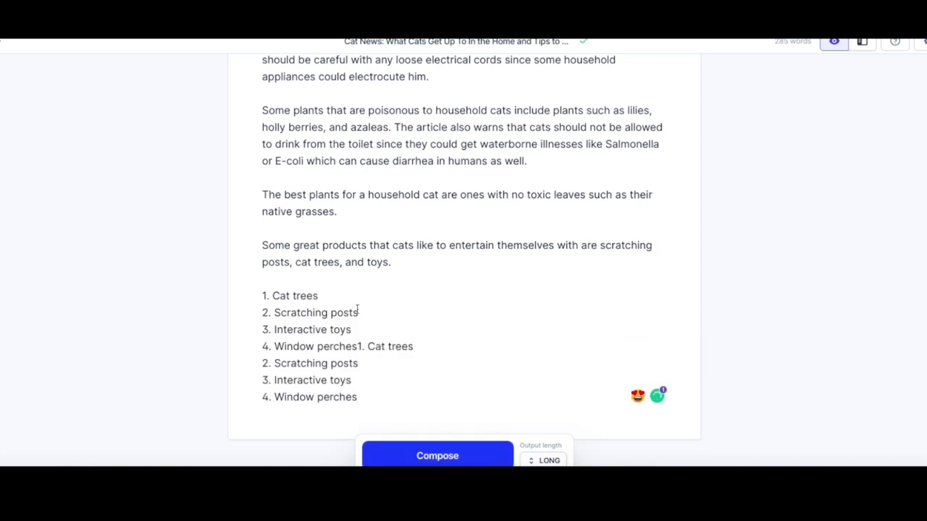
Delete the duplicate copy of the outline so the list ends with "4. Window perches"
scroll(357, 308, "down", 1)
scroll(363, 310, "down", 1)
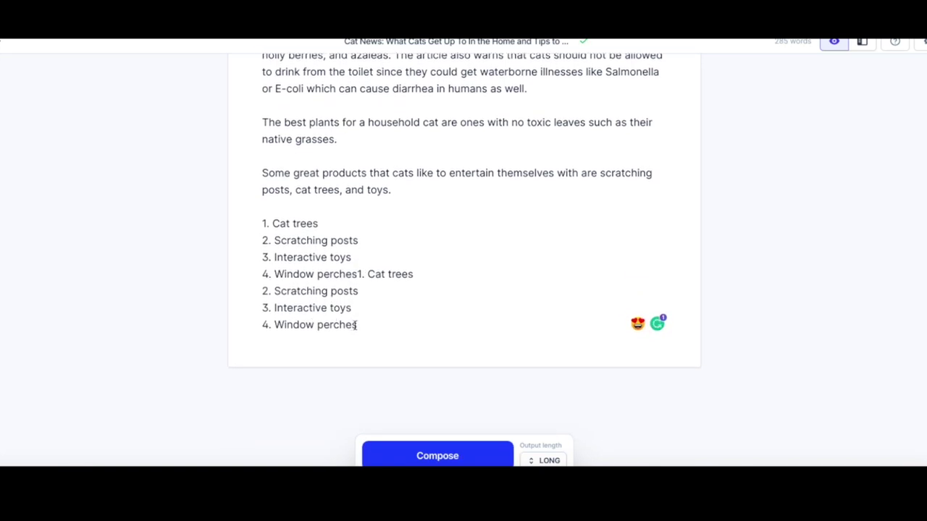
left_click_drag(359, 325, 262, 292)
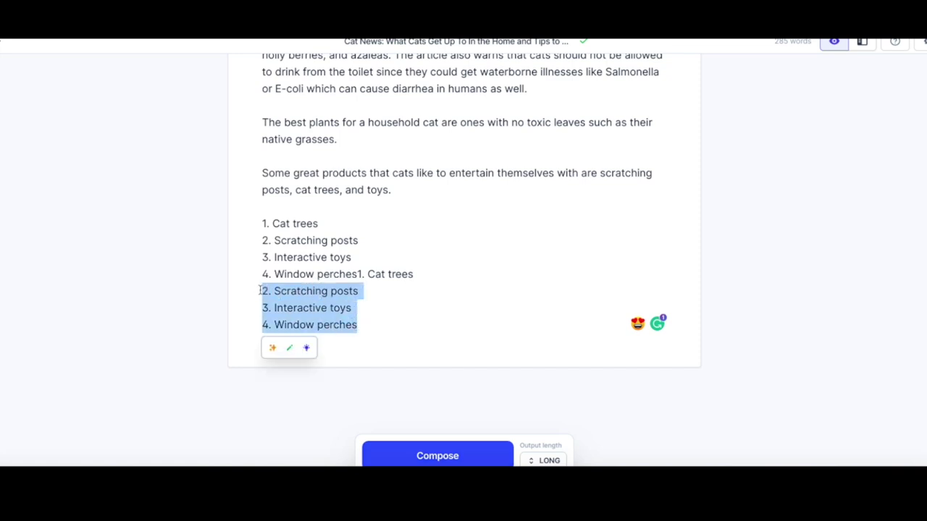
key("BackSpace")
key("BackSpace")
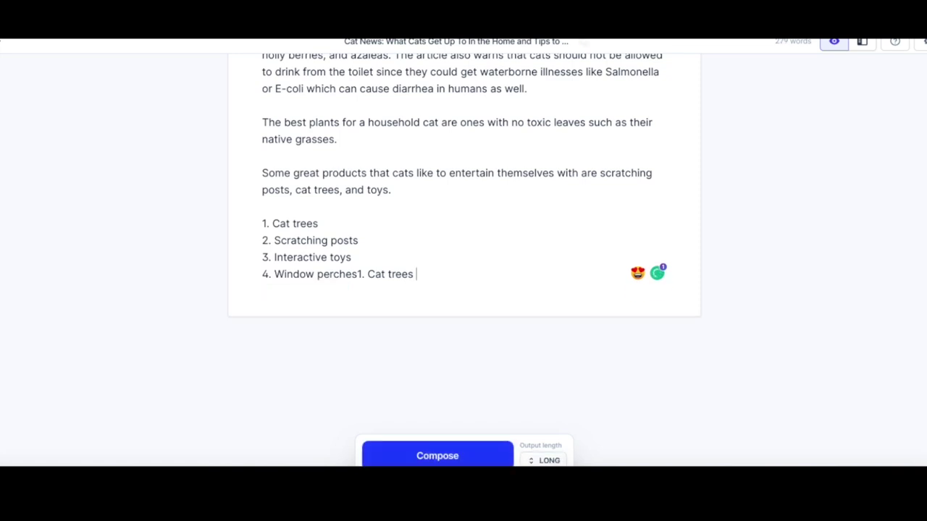
key("BackSpace")
key("BackSpace")
key("BackSpace")
key("BackSpace")
key("BackSpace")
key("BackSpace")
key("BackSpace")
key("BackSpace")
Replace the list numbers before Cat trees, Scratching posts, Interactive toys and Window perches with "##" heading marks
scroll(323, 265, "up", 1)
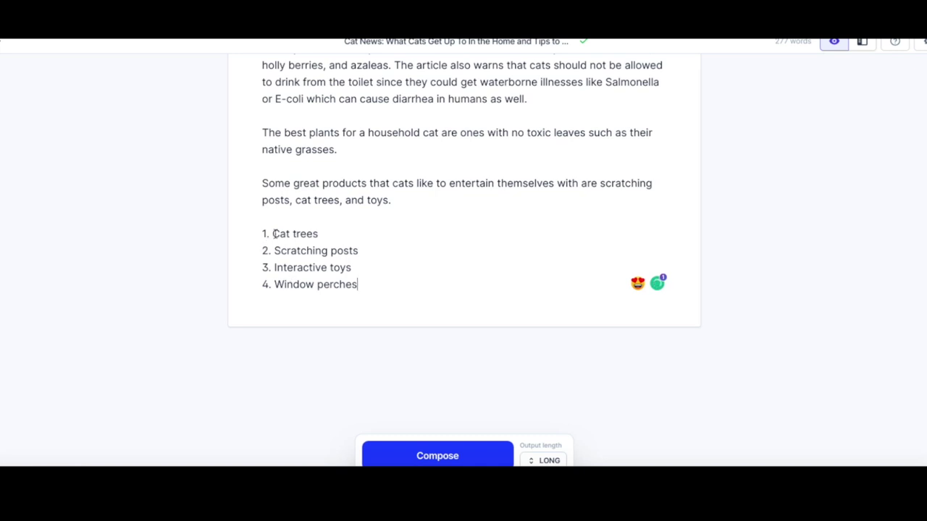
left_click_drag(273, 233, 263, 233)
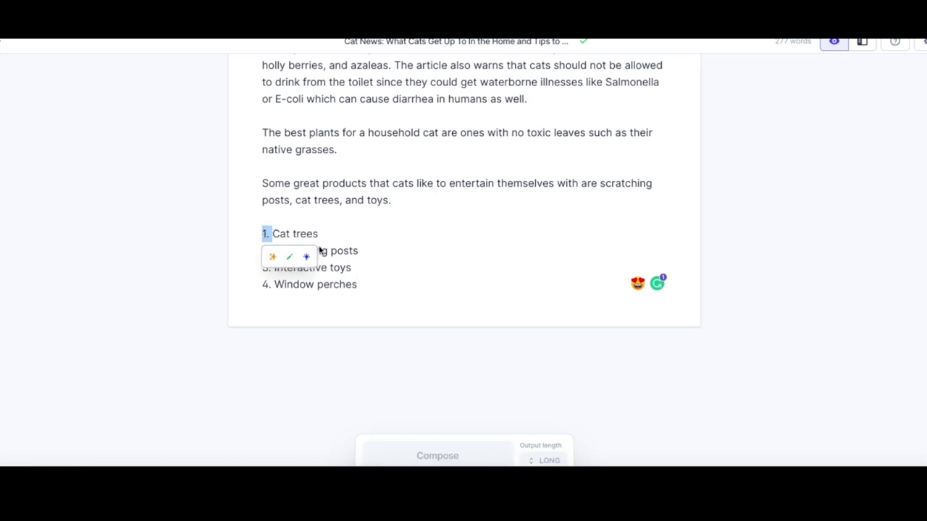
type("##")
scroll(329, 242, "down", 1)
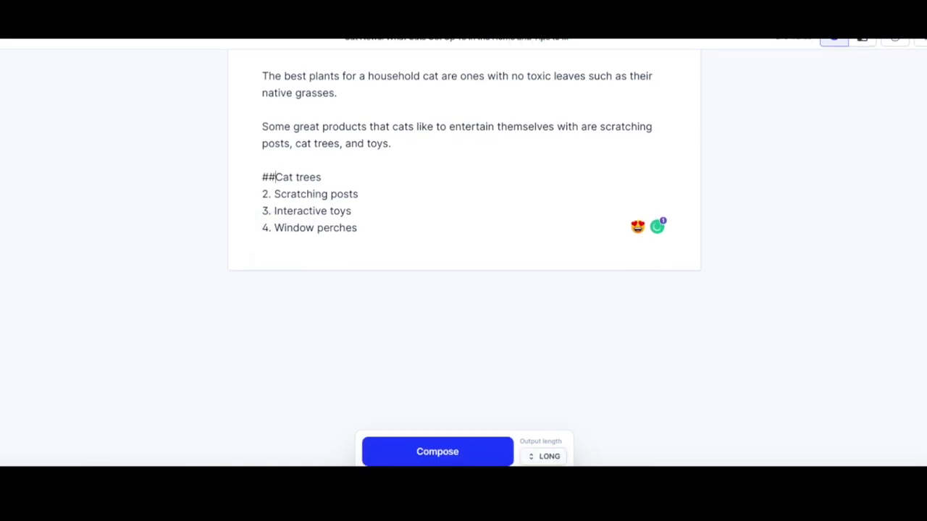
left_click_drag(274, 201, 263, 201)
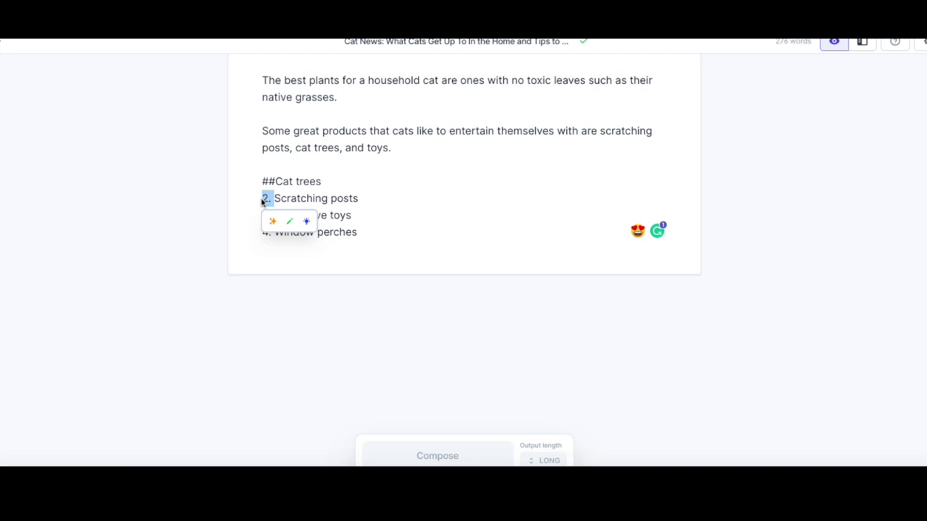
type("##")
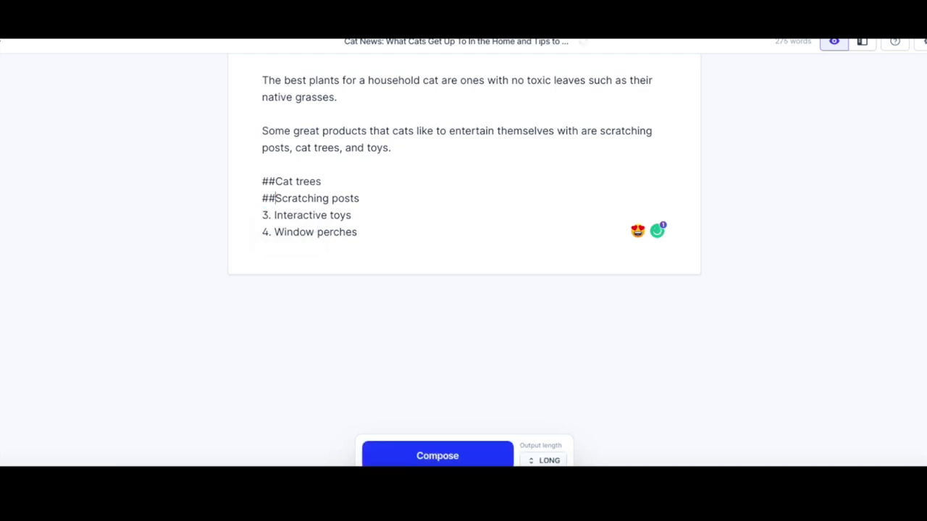
left_click_drag(273, 215, 267, 220)
type("##")
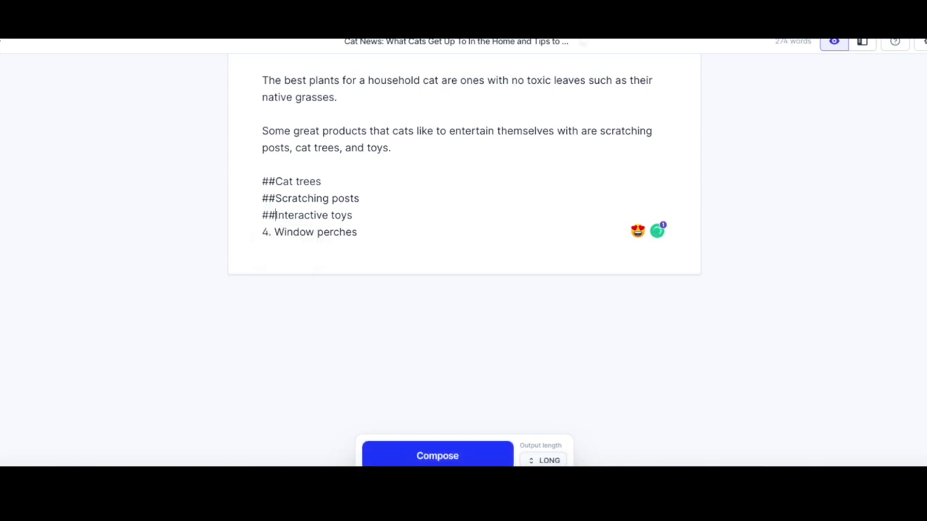
left_click_drag(275, 235, 265, 236)
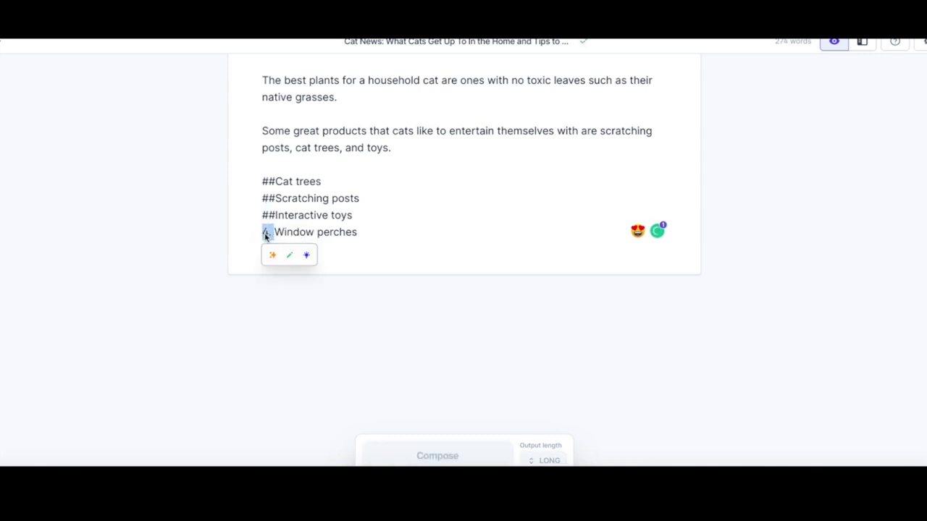
type("##")
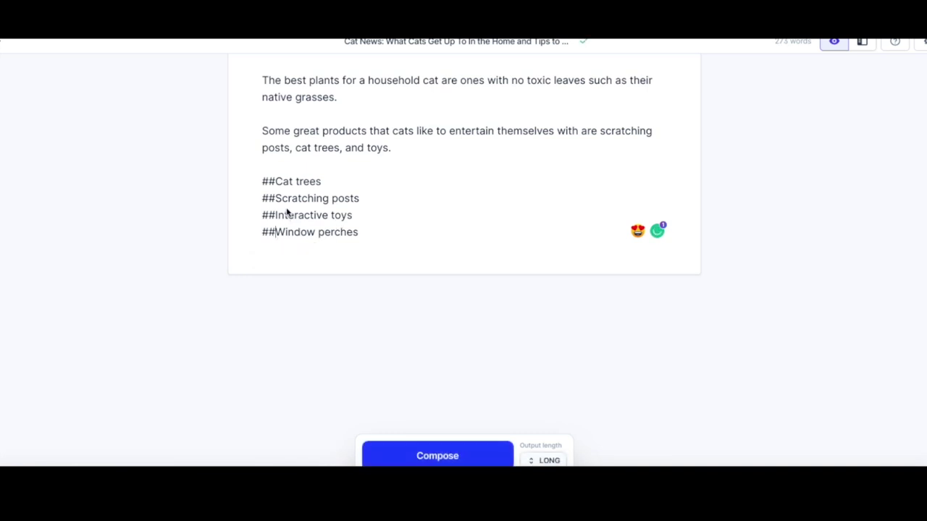
Insert two blank lines before each of the Scratching posts, Interactive toys and Window perches headings
left_click(262, 198)
key("Return")
key("Return")
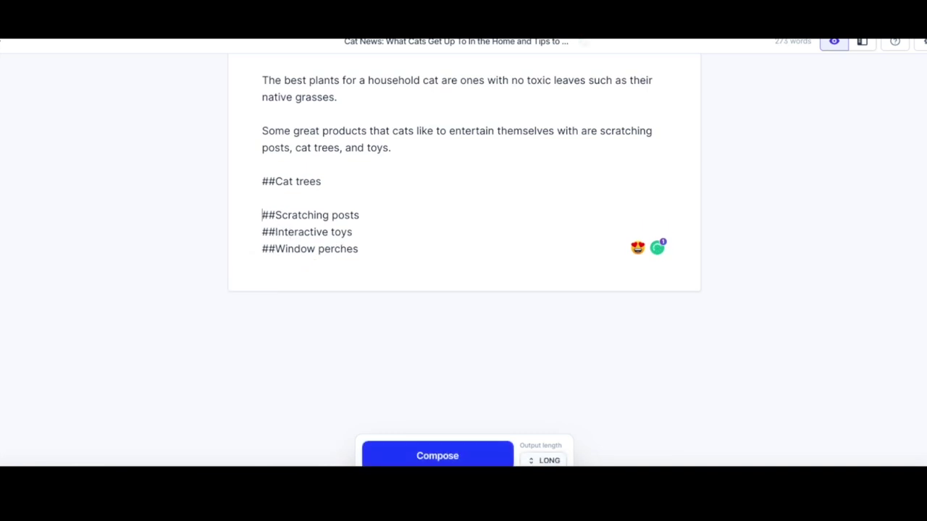
left_click(263, 250)
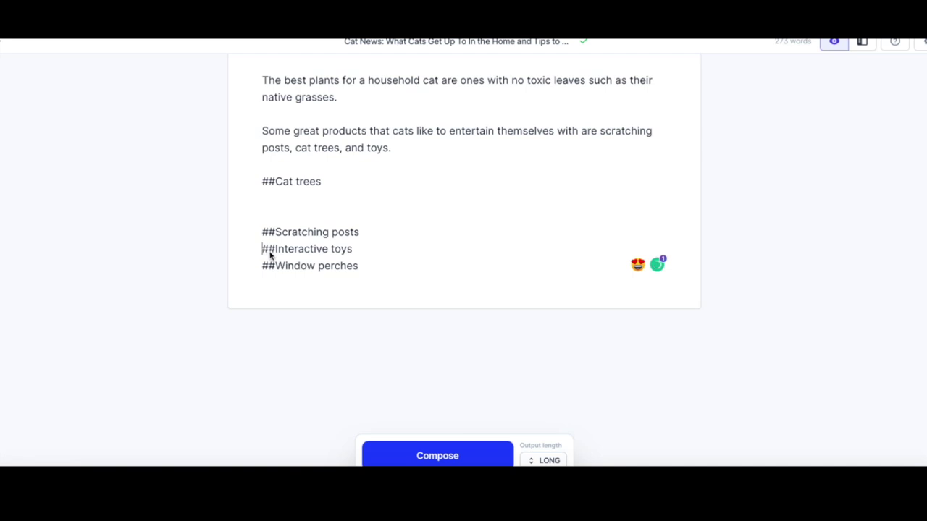
key("Return")
key("Return")
left_click(263, 300)
key("Return")
key("Return")
Add a line below the "##Cat trees" heading and have the AI compose a long-length paragraph there
left_click(323, 184)
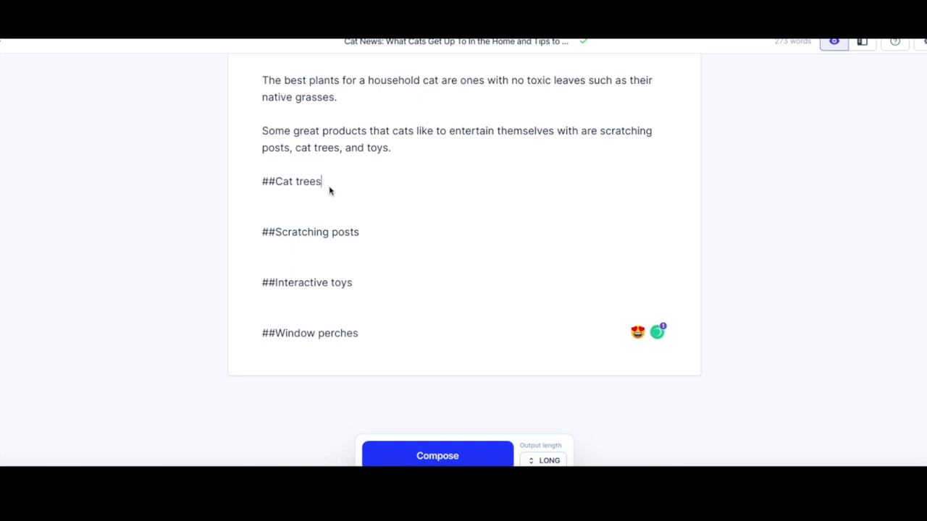
key("Return")
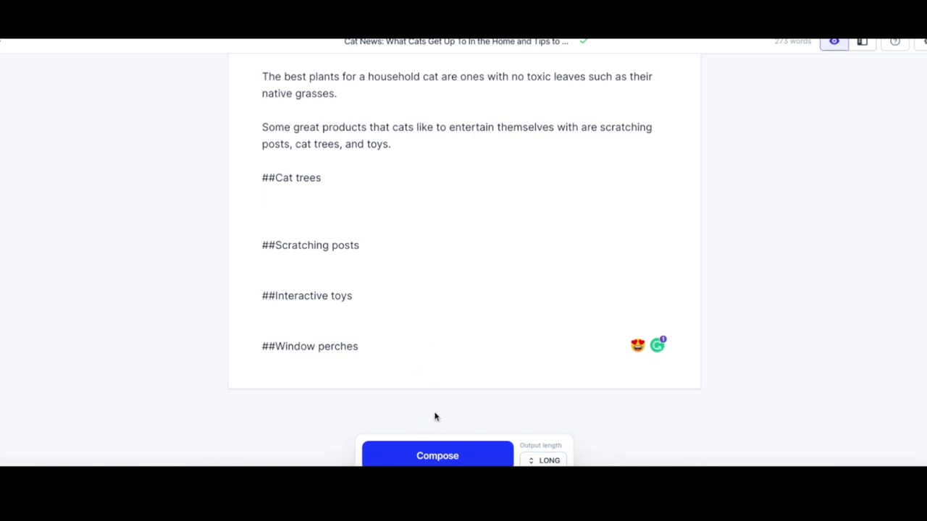
left_click(427, 459)
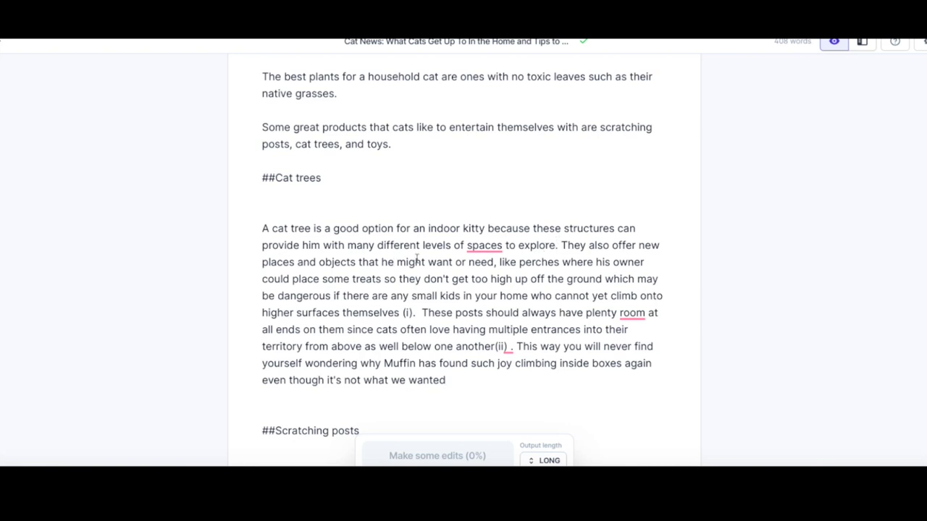
Accept the grammar suggestions in the cat trees paragraph, changing "spaces" to "space" and "plenty room" to "plenty of room"
mouse_move(483, 248)
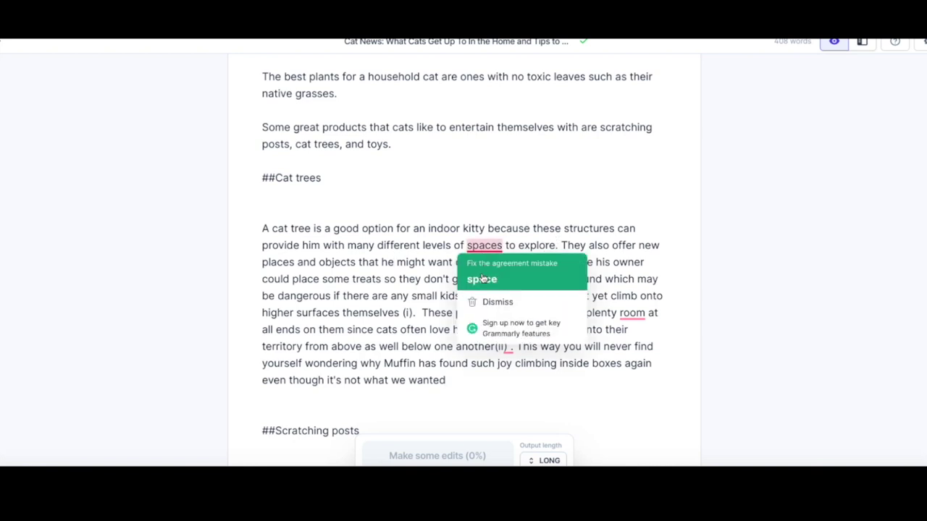
left_click(482, 279)
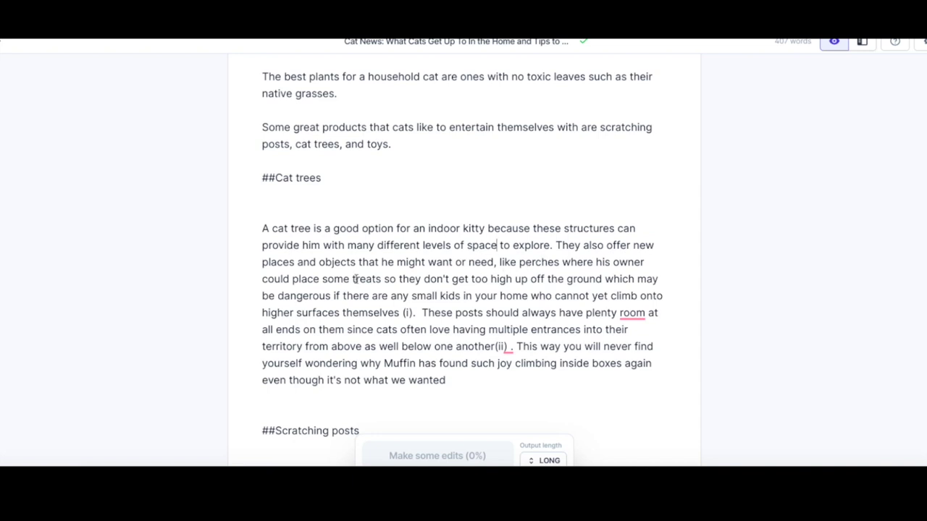
scroll(375, 280, "down", 2)
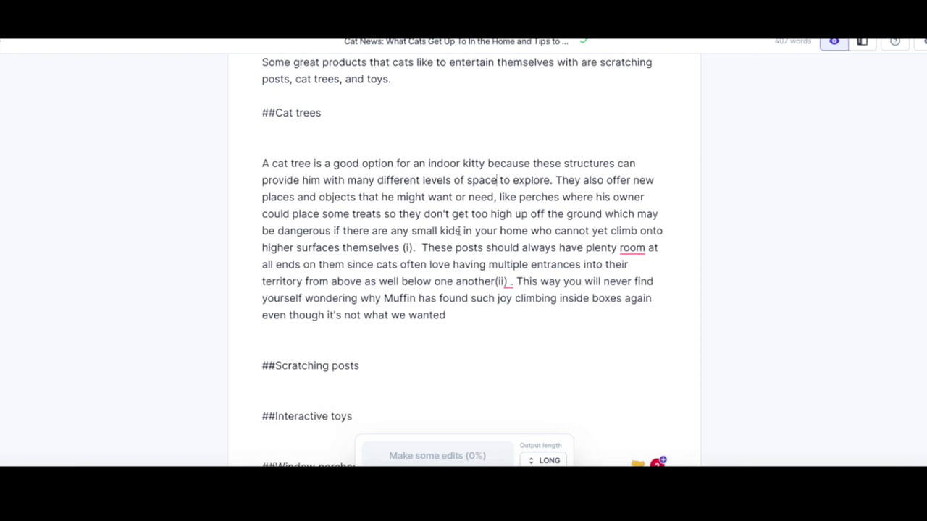
scroll(473, 219, "down", 1)
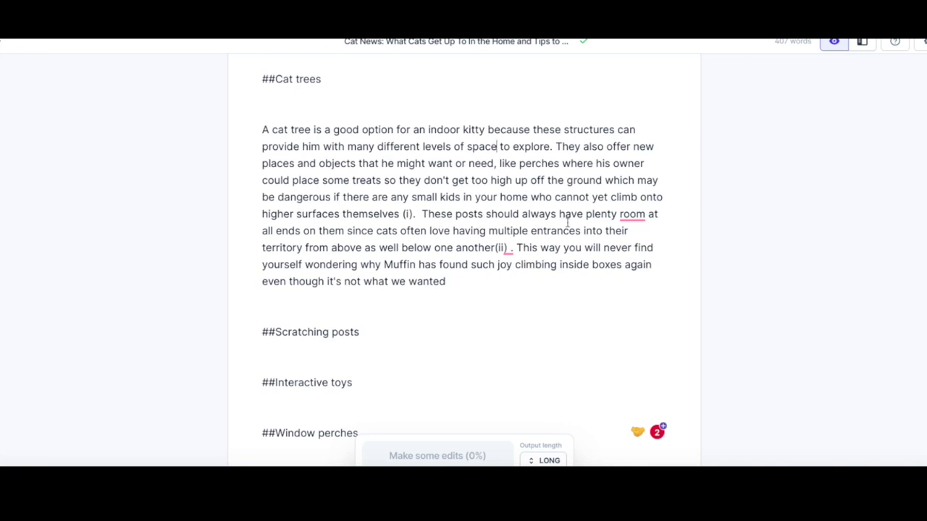
mouse_move(632, 216)
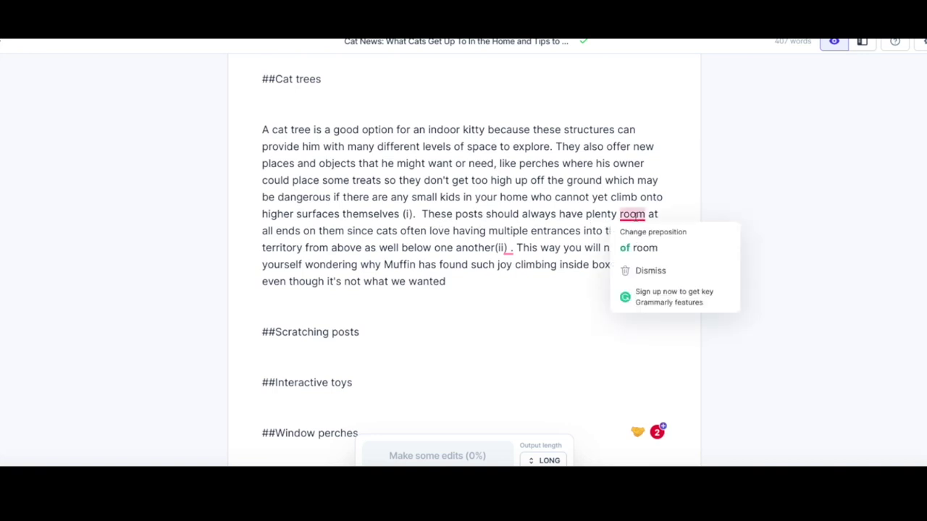
left_click(635, 248)
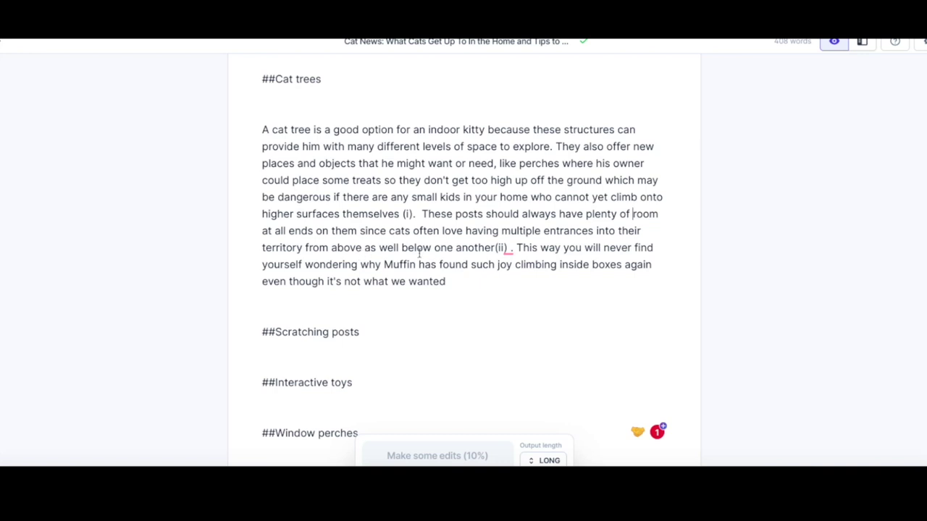
Insert "as" before "below" in the cat trees paragraph and delete the "(i)" reference after "themselves"
left_click(401, 248)
type("as")
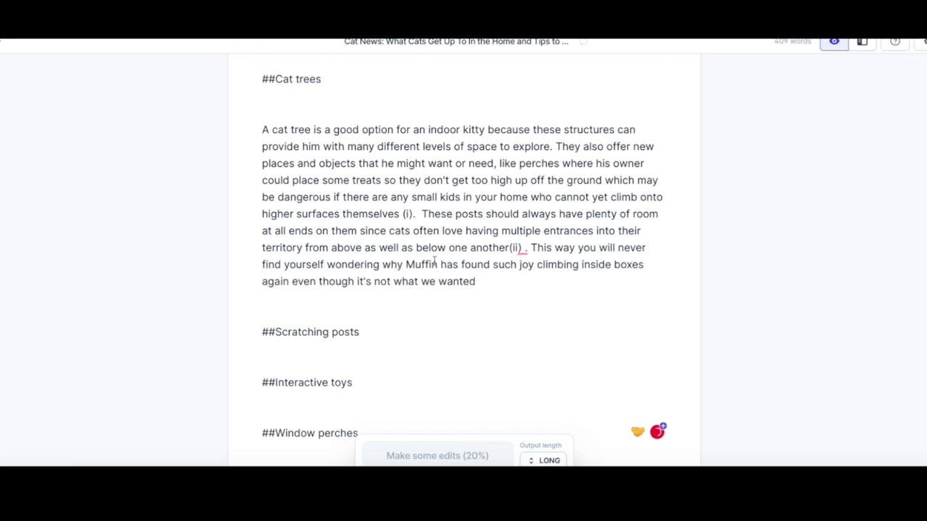
left_click_drag(413, 215, 403, 215)
key("BackSpace")
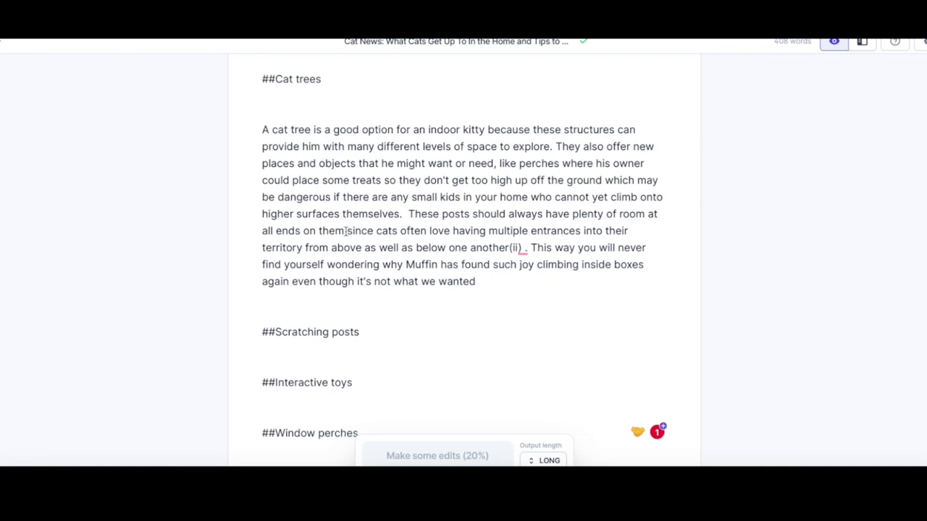
Replace "on them" after "all ends" with a comma and accept the grammar suggestion to remove that comma
left_click_drag(343, 230, 302, 230)
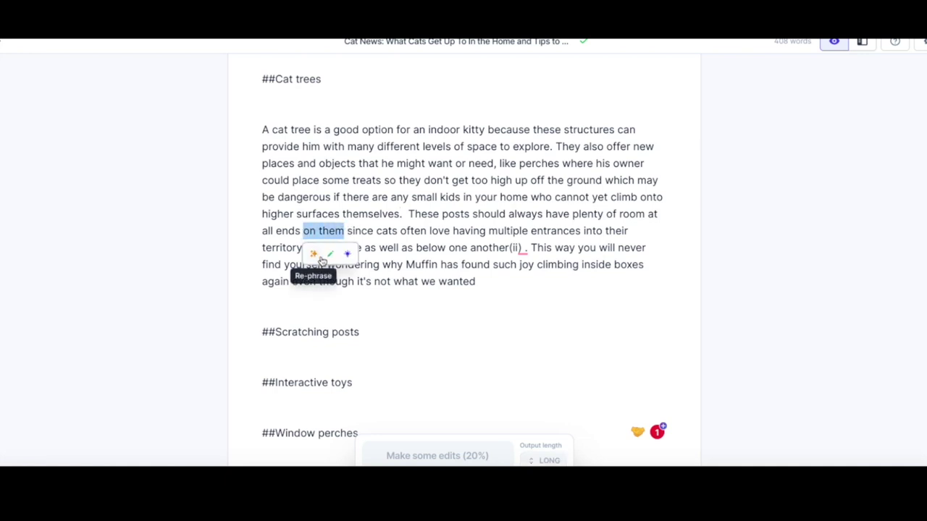
left_click(324, 256)
type(",")
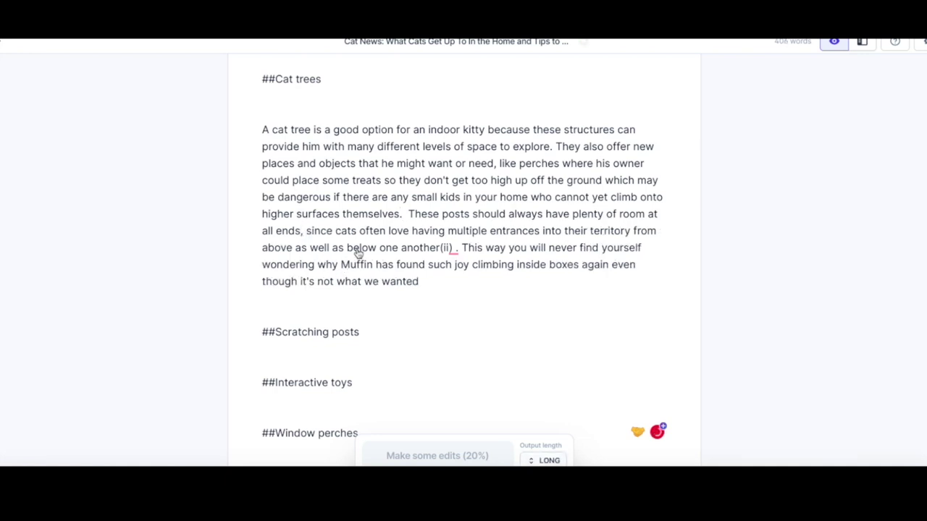
mouse_move(300, 238)
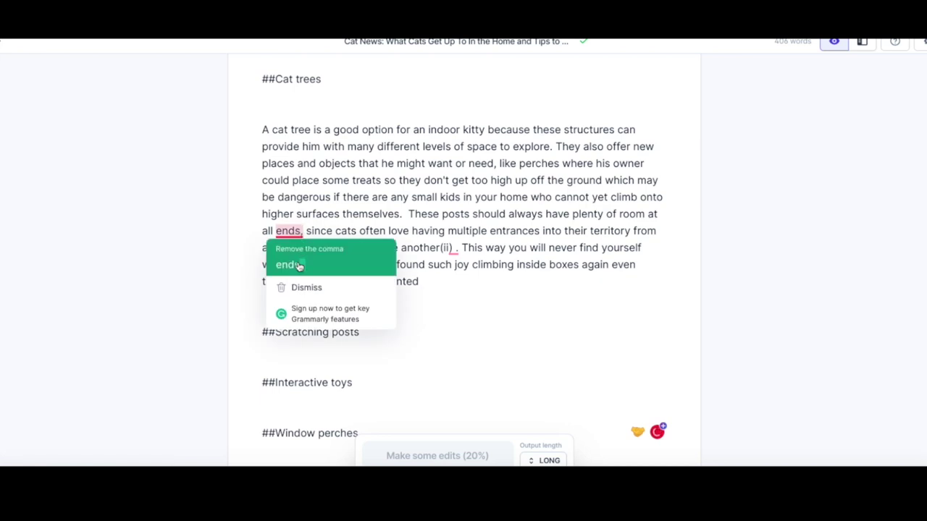
left_click(300, 266)
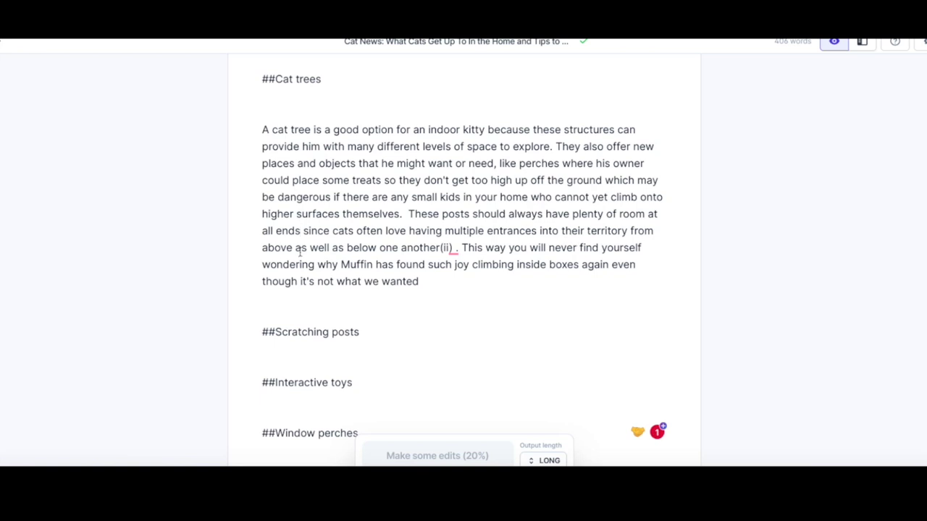
Delete "one another(ii)" and the stray space so the sentence ends with "as well as below."
mouse_move(454, 247)
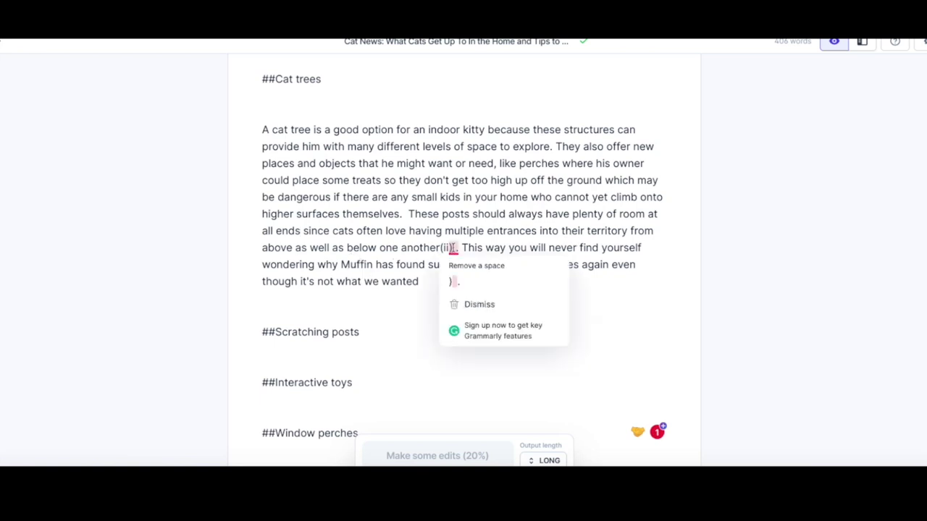
left_click_drag(454, 248, 380, 252)
key("BackSpace")
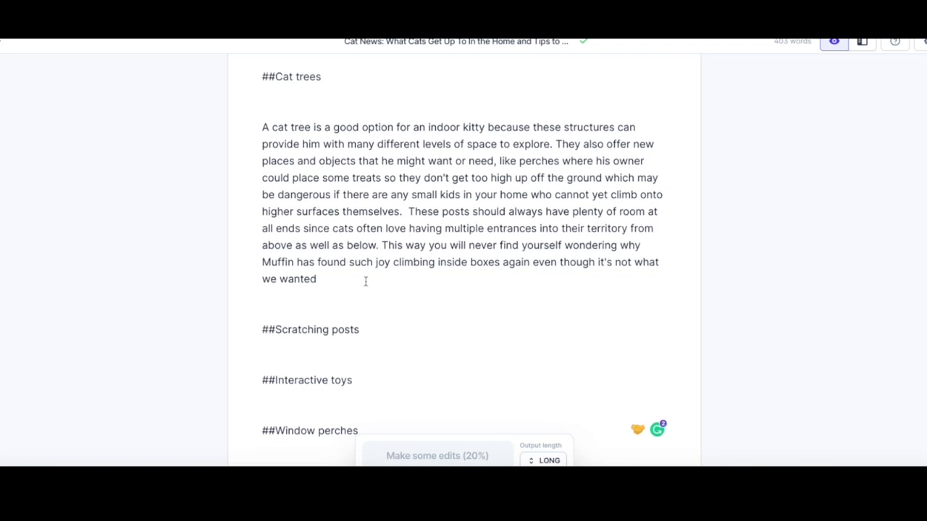
Delete the paragraph's last sentence, beginning with "This way you will never find yourself wondering"
scroll(365, 282, "up", 1)
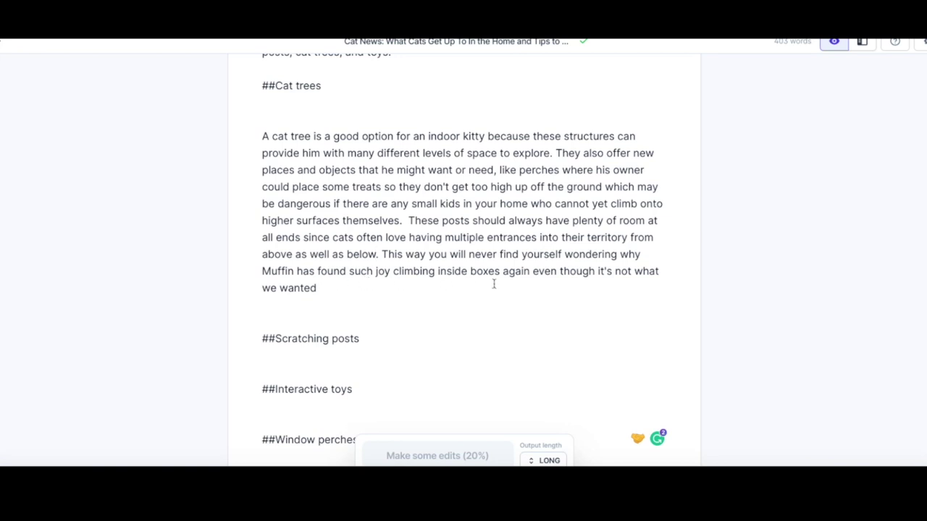
scroll(511, 285, "down", 1)
scroll(580, 283, "up", 1)
left_click_drag(319, 289, 376, 268)
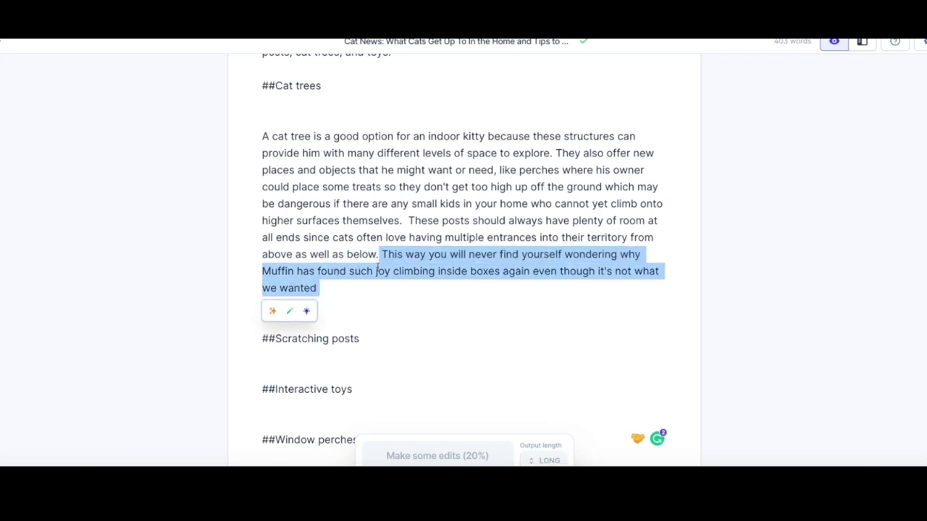
key("BackSpace")
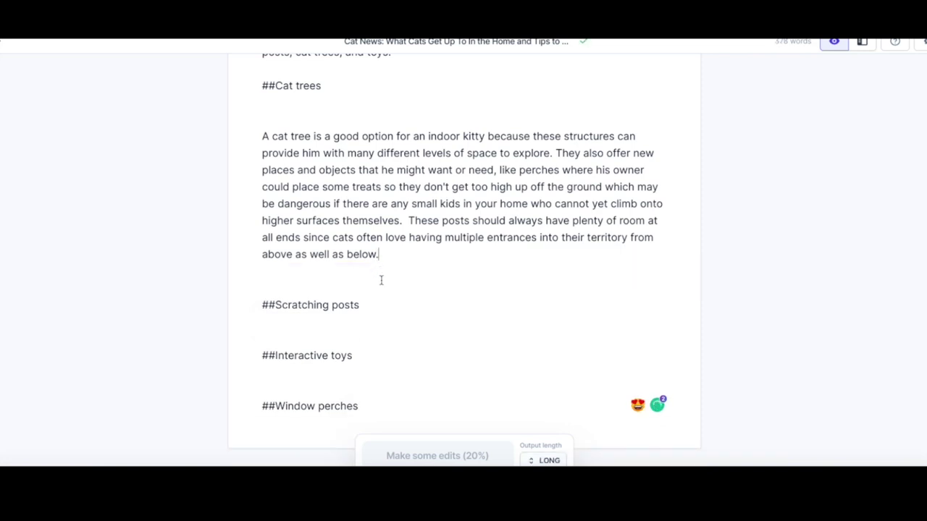
Below the cat trees paragraph, add the line "A cat tree would make an excellent toy for your pet cat see some great examples here."
key("Return")
key("Return")
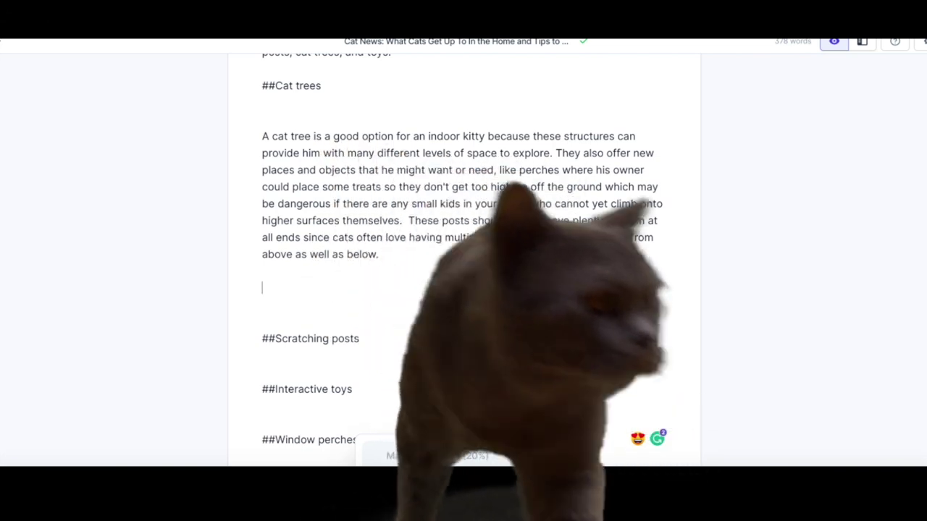
type("A ")
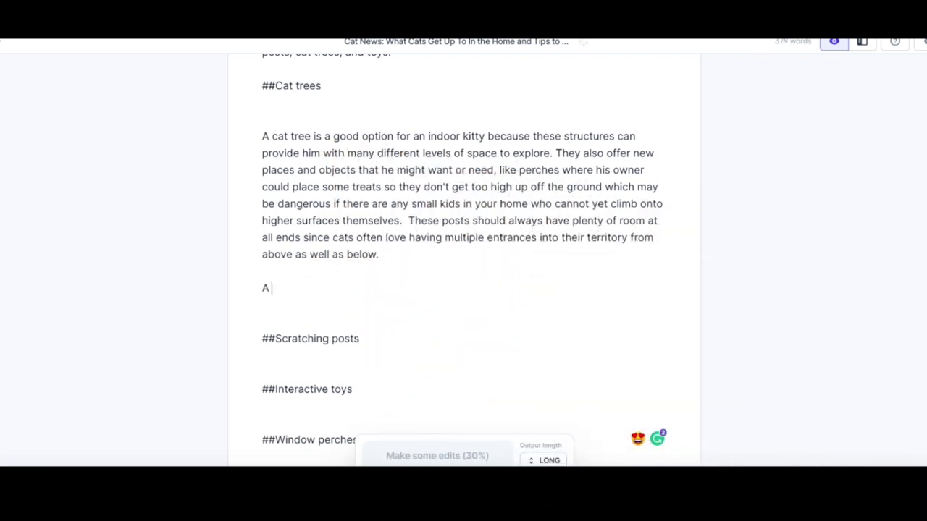
type("cat tree would make an exc")
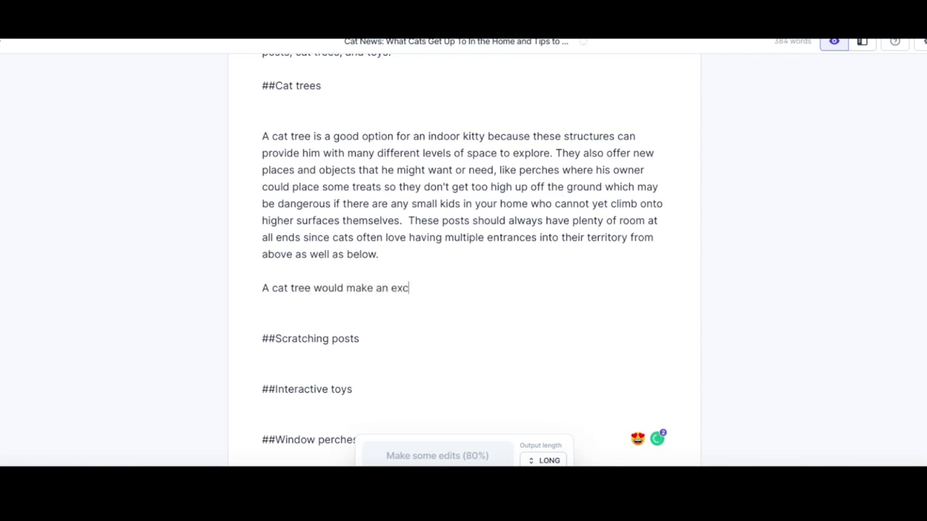
type("ellent toy for your pet cat")
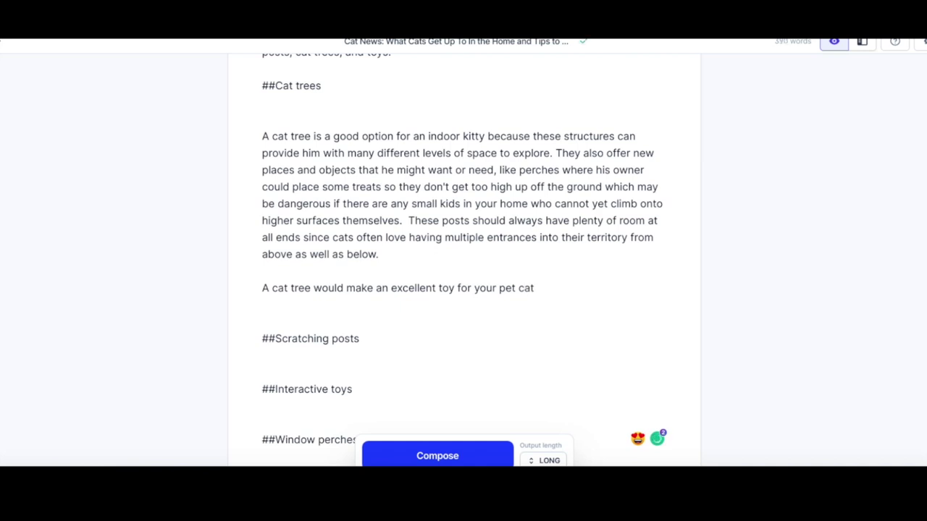
type(" see some great ex")
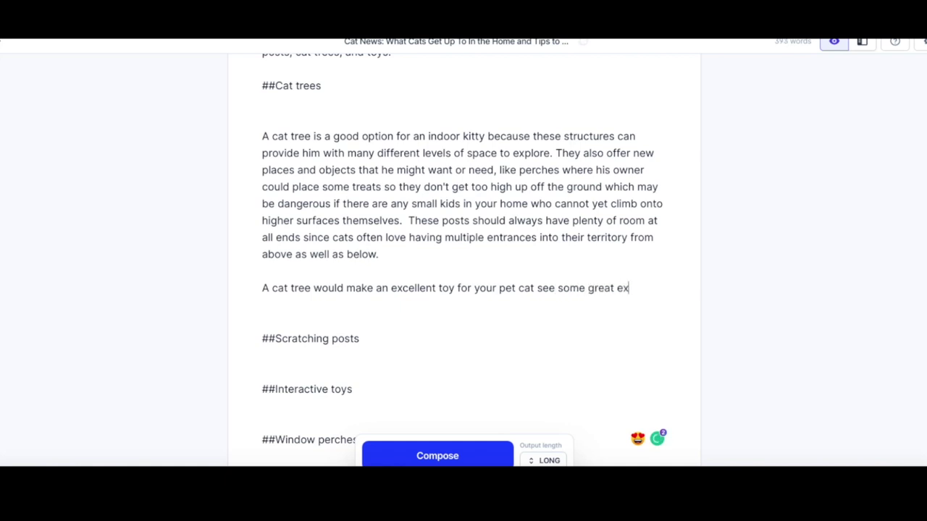
type("amples here.")
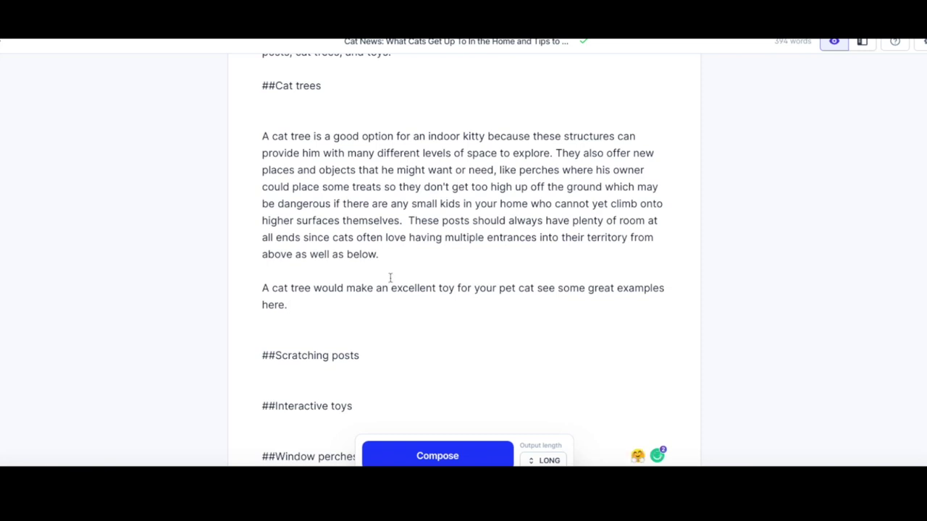
Compose long AI-generated text directly after the "##Scratching posts" heading
scroll(488, 298, "down", 2)
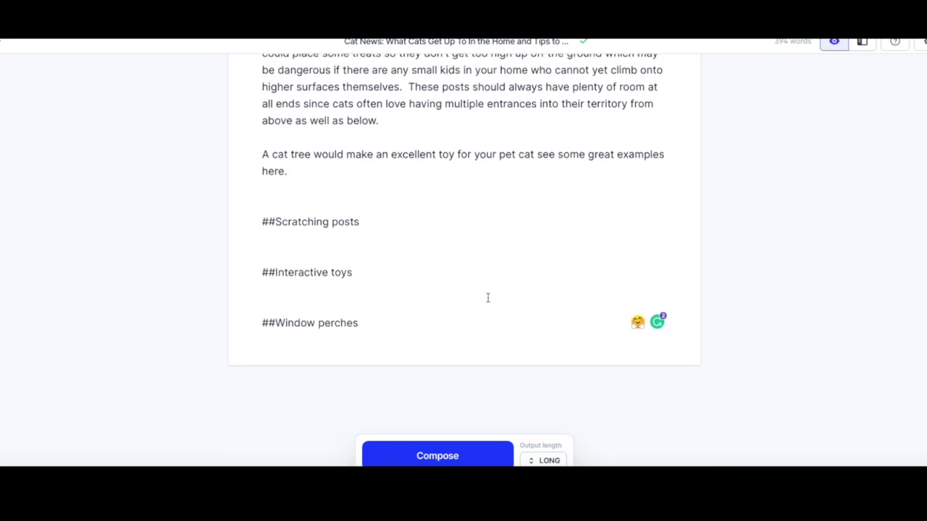
left_click(360, 226)
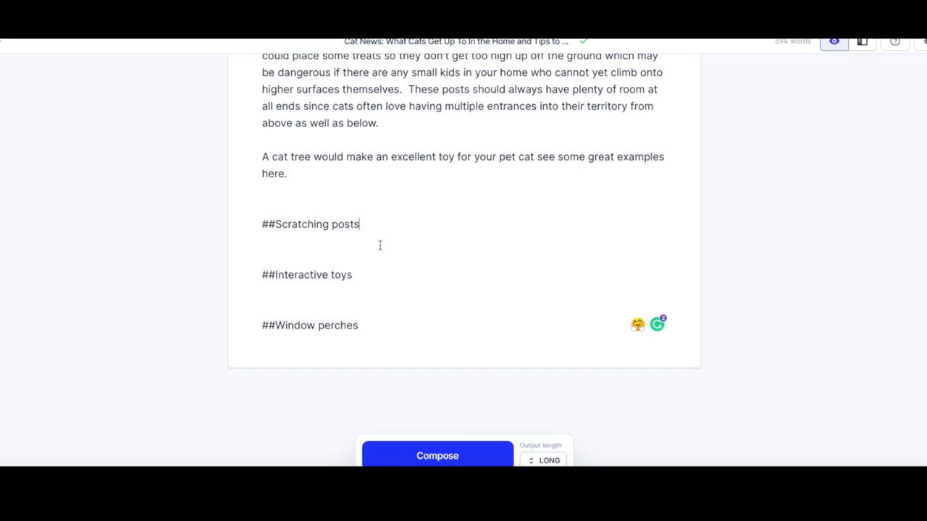
key("Return")
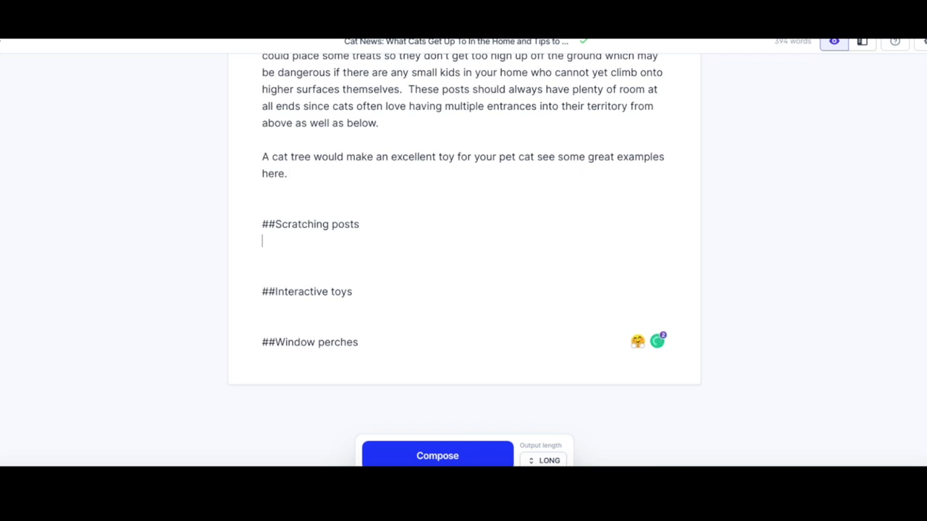
key("Return")
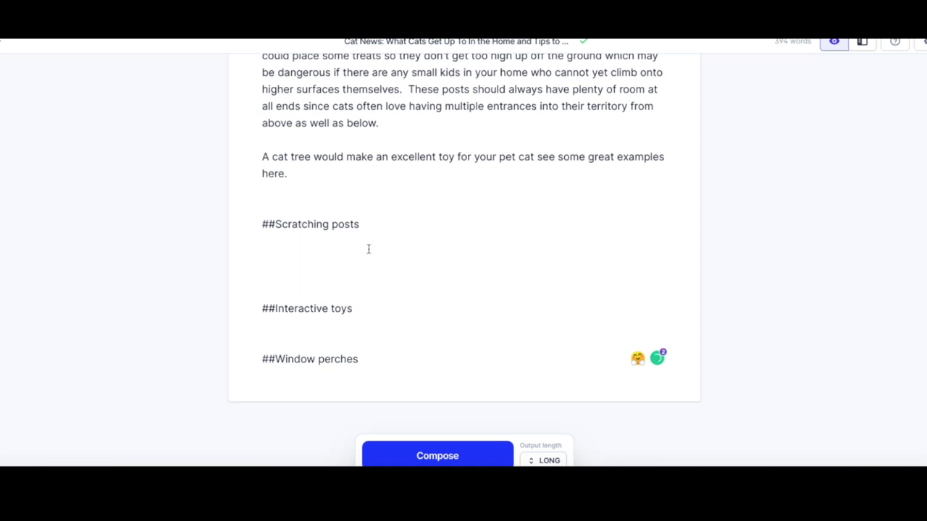
key("BackSpace")
key("BackSpace")
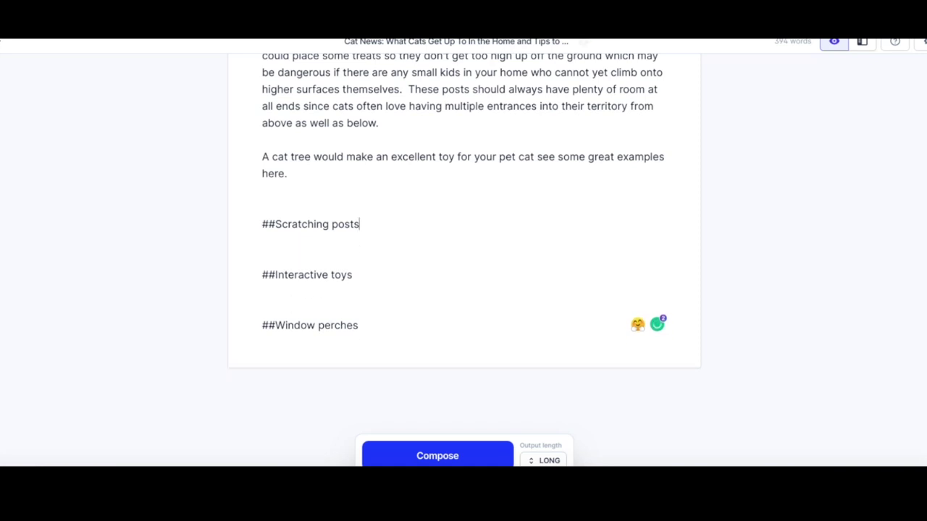
left_click(436, 457)
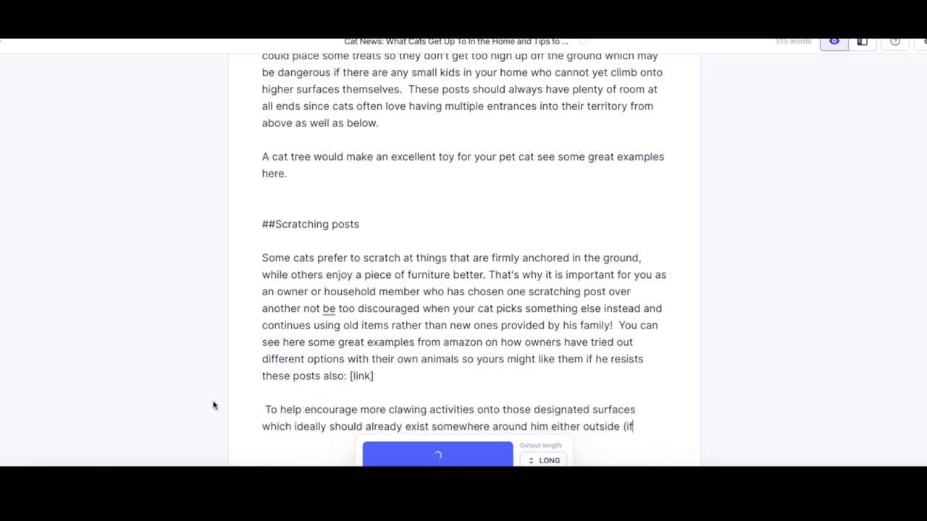
Accept the grammar suggestion in the scratching posts paragraph so it reads "not to be too discouraged"
scroll(214, 405, "up", 3)
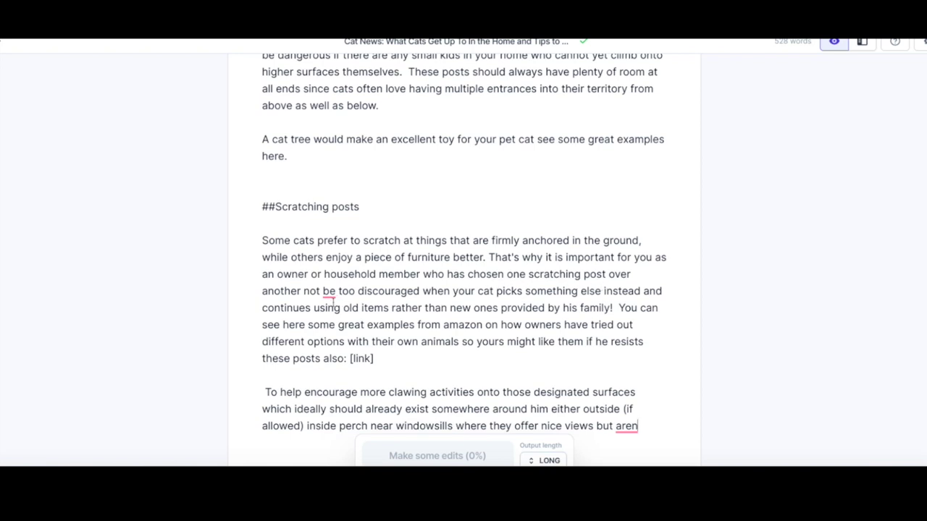
mouse_move(329, 293)
left_click(335, 325)
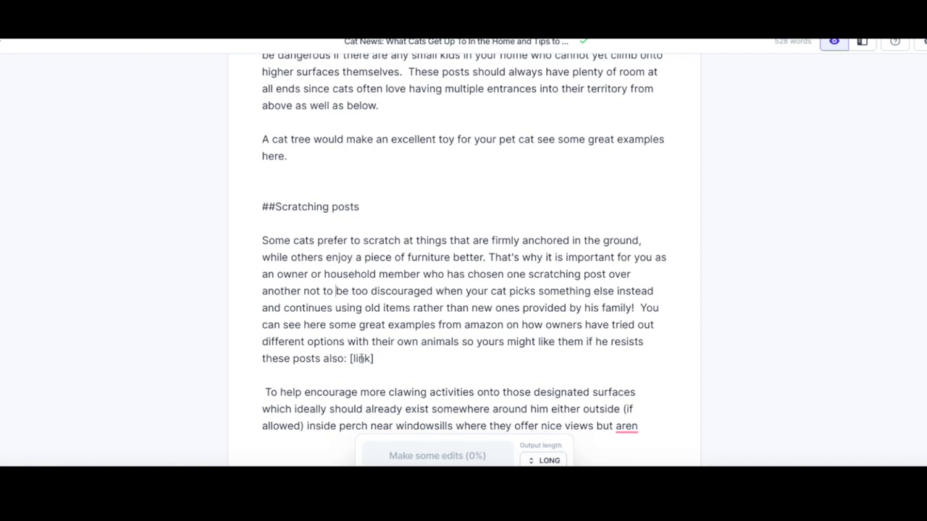
Delete the colon and "[link]" placeholder after "these posts also" in the scratching posts paragraph
scroll(395, 352, "down", 2)
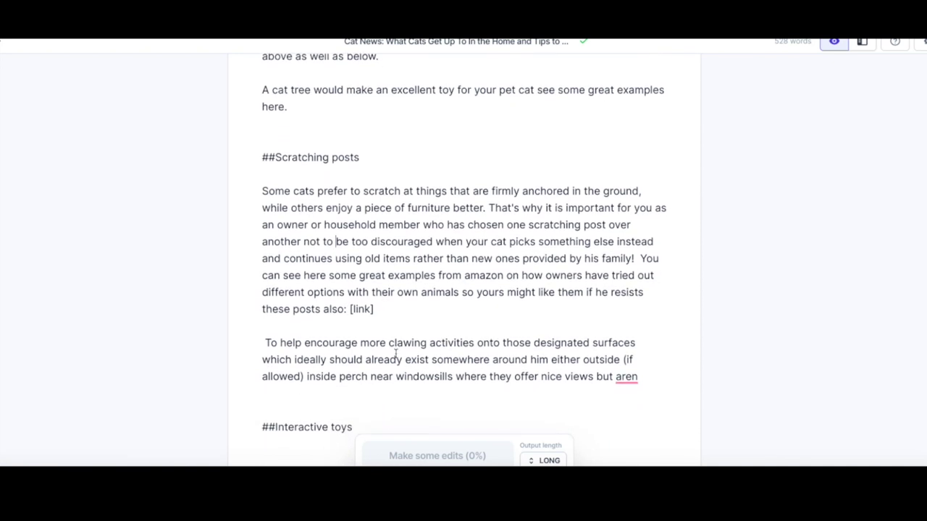
left_click(377, 308)
left_click_drag(374, 309, 343, 311)
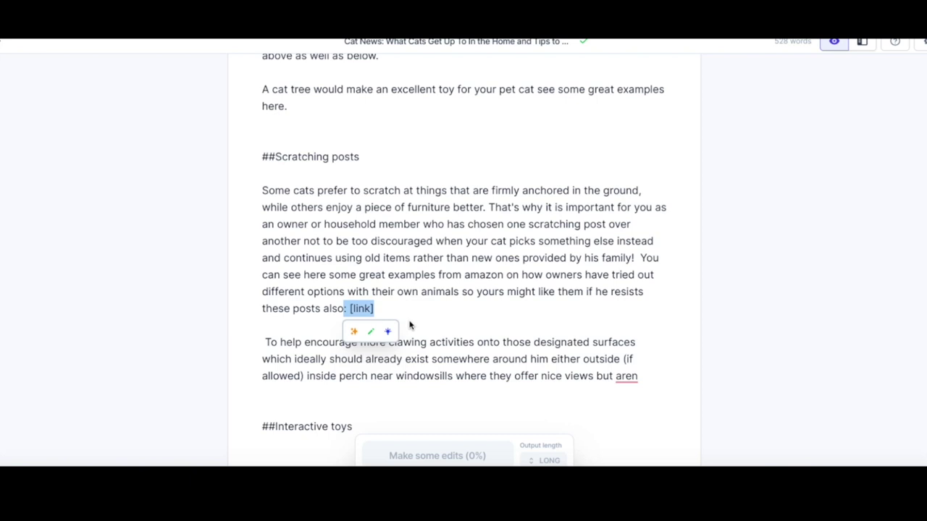
left_click(390, 310)
left_click_drag(372, 310, 344, 310)
key("BackSpace")
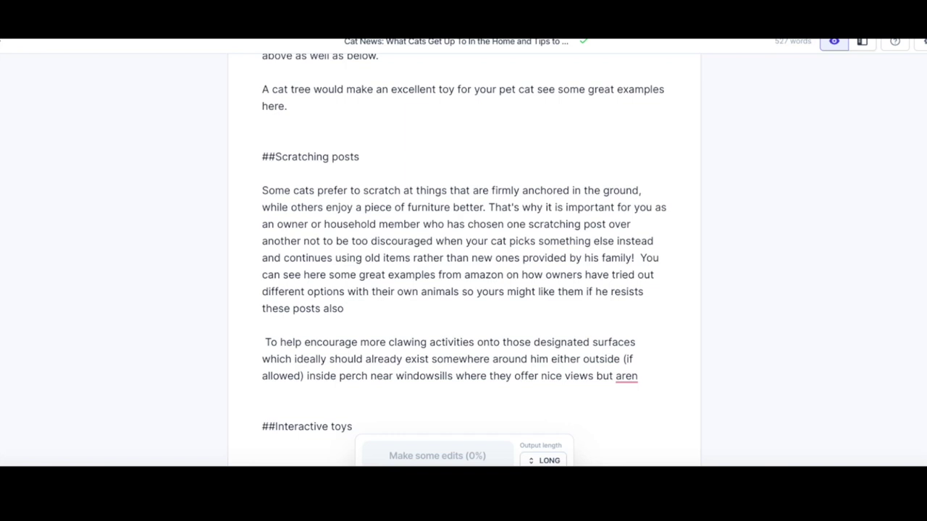
Delete the second scratching posts paragraph, beginning "To help encourage more clawing activities", along with the empty lines left above it
scroll(356, 331, "down", 3)
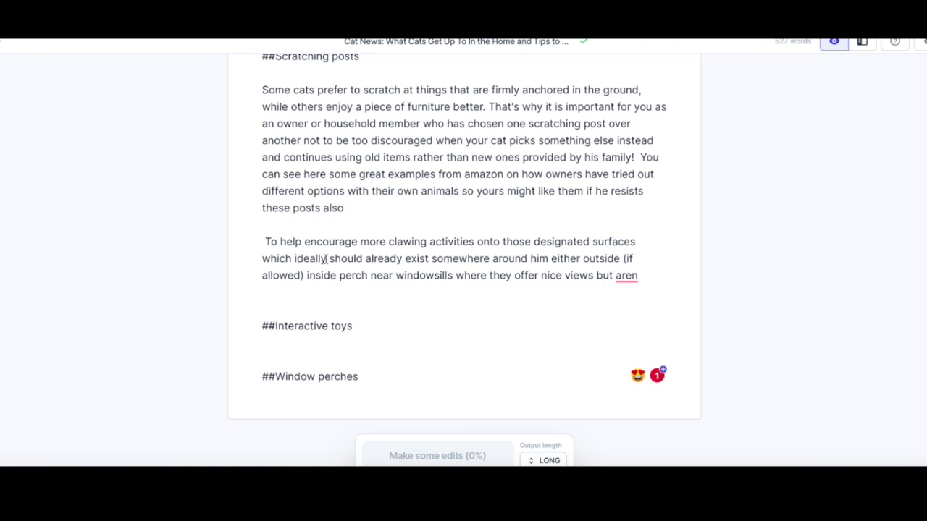
left_click(261, 244)
key("Delete")
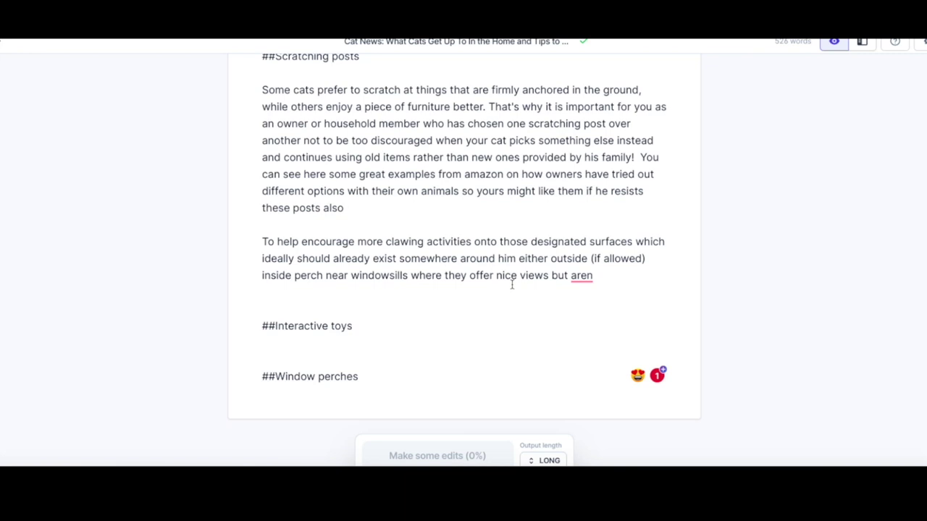
mouse_move(580, 282)
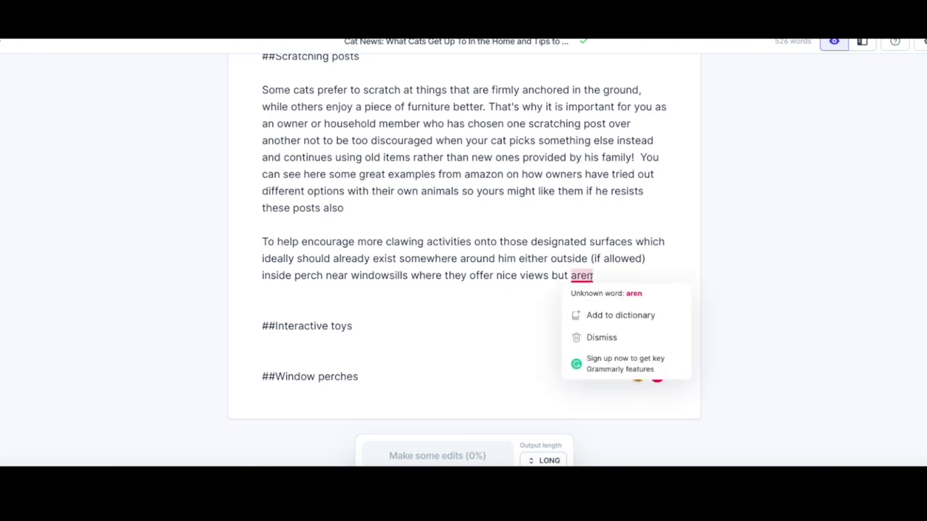
left_click_drag(592, 276, 253, 242)
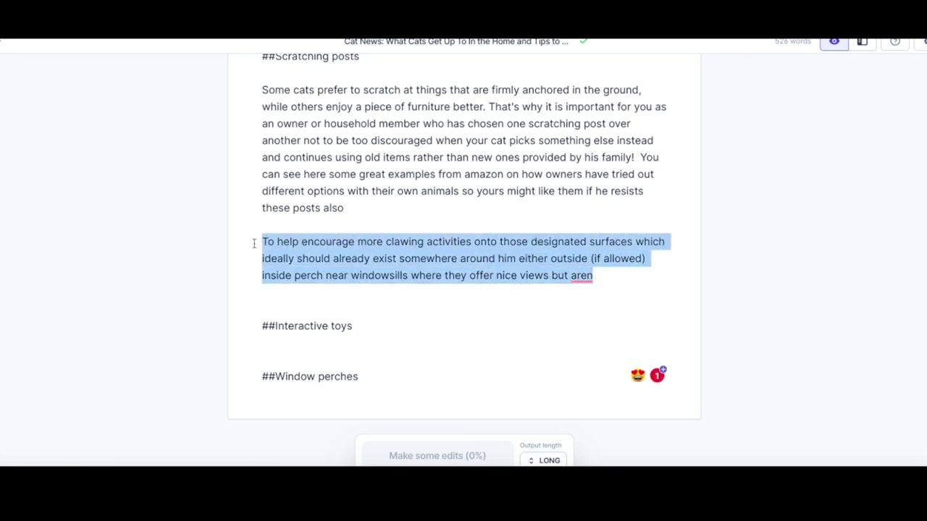
key("BackSpace")
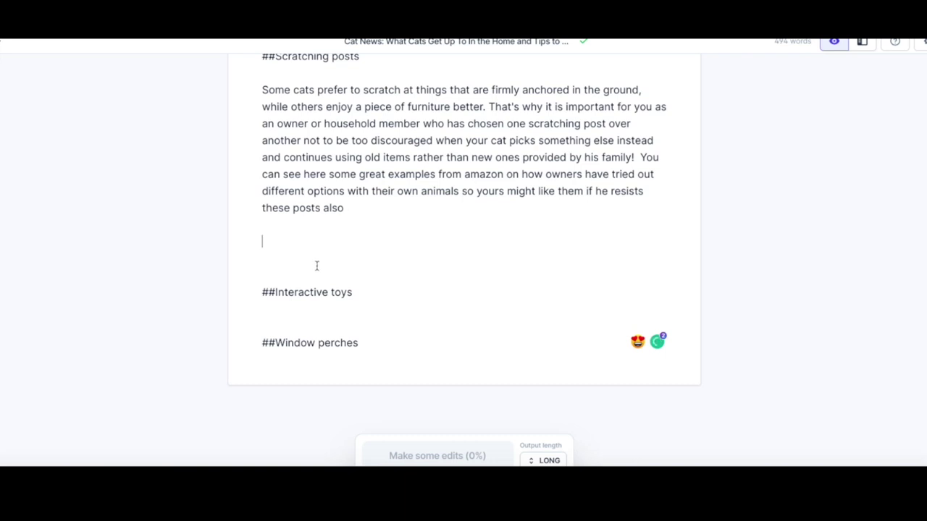
key("BackSpace")
key("BackSpace")
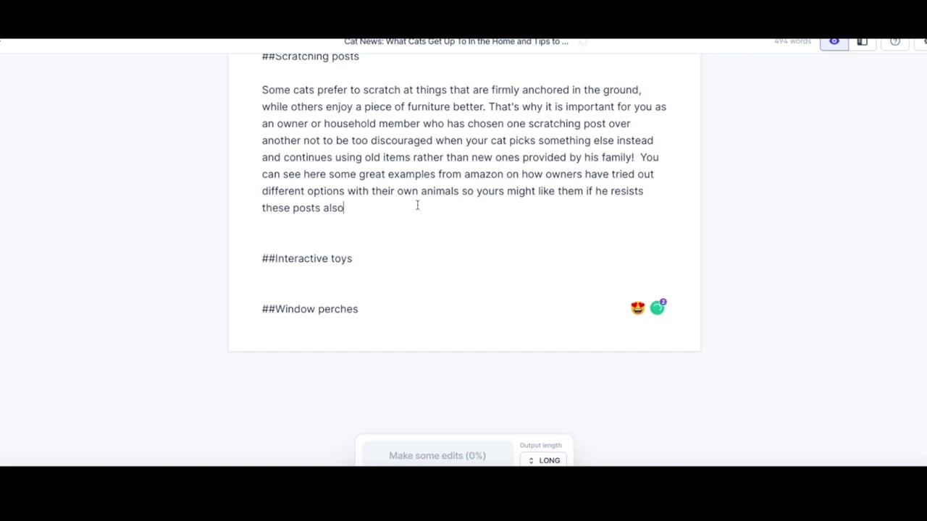
Delete the rest of the scratching posts paragraph after "some great examples from amazon"
scroll(418, 206, "up", 1)
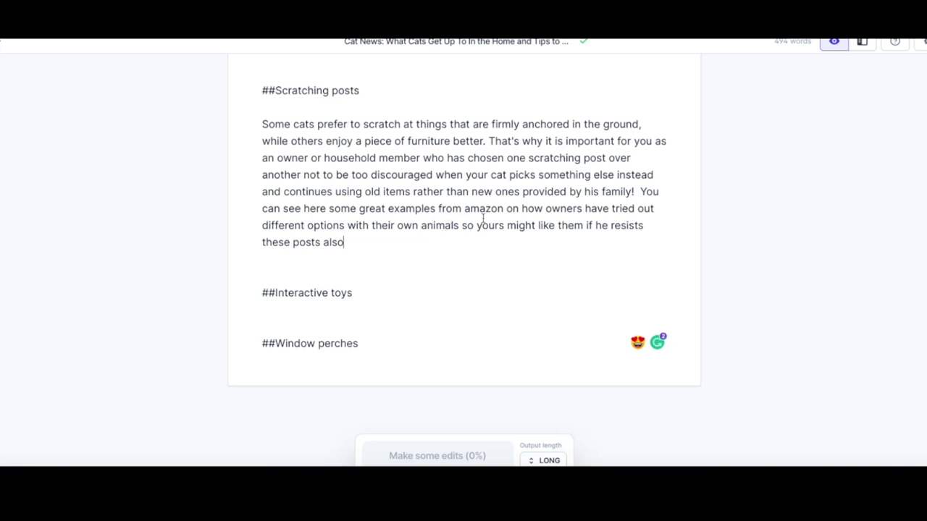
left_click_drag(507, 210, 516, 239)
key("BackSpace")
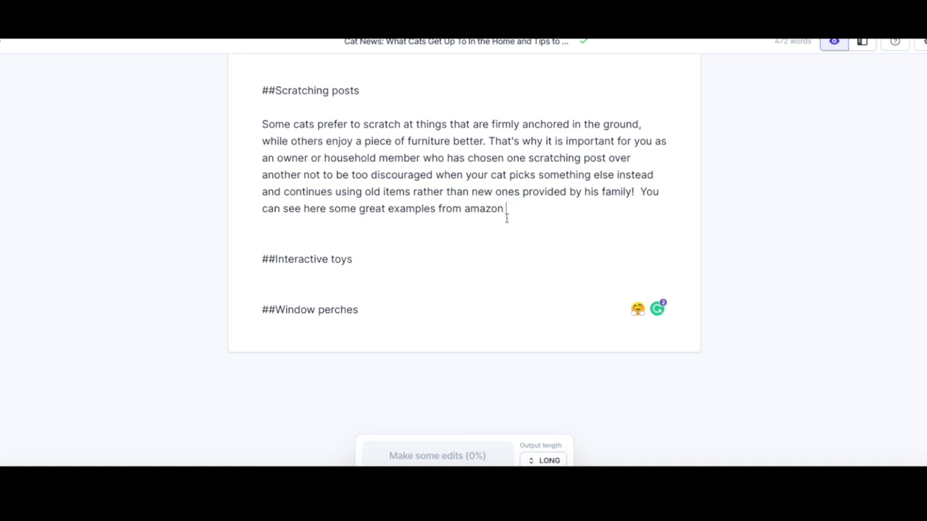
End the sentence with "that your cat would really like and with a few treats nearby it would encourage him to use the scratching post instead."
type("that you")
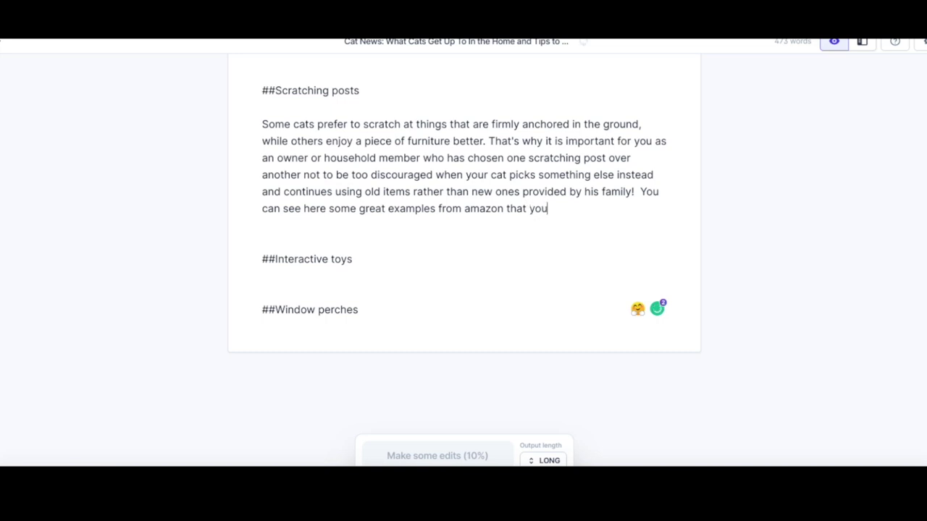
type("r cat ")
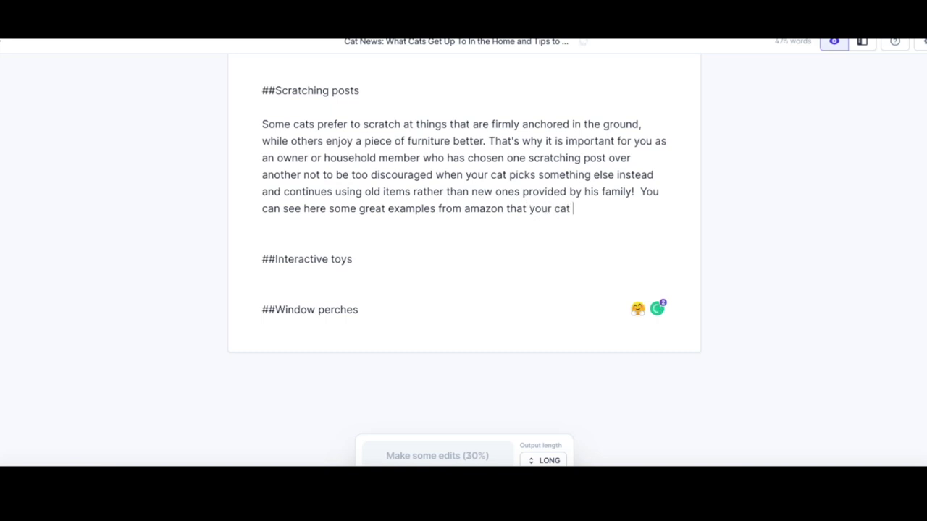
type("would really like a")
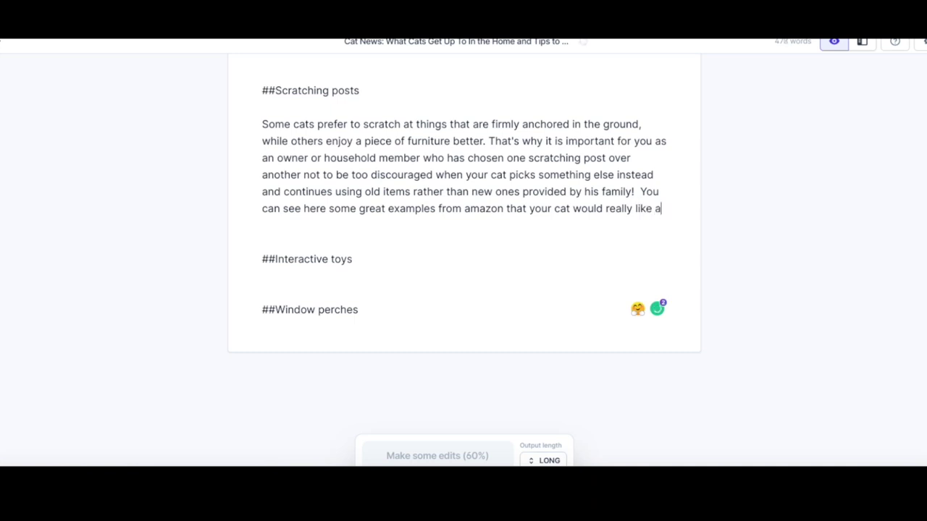
type("nd with a")
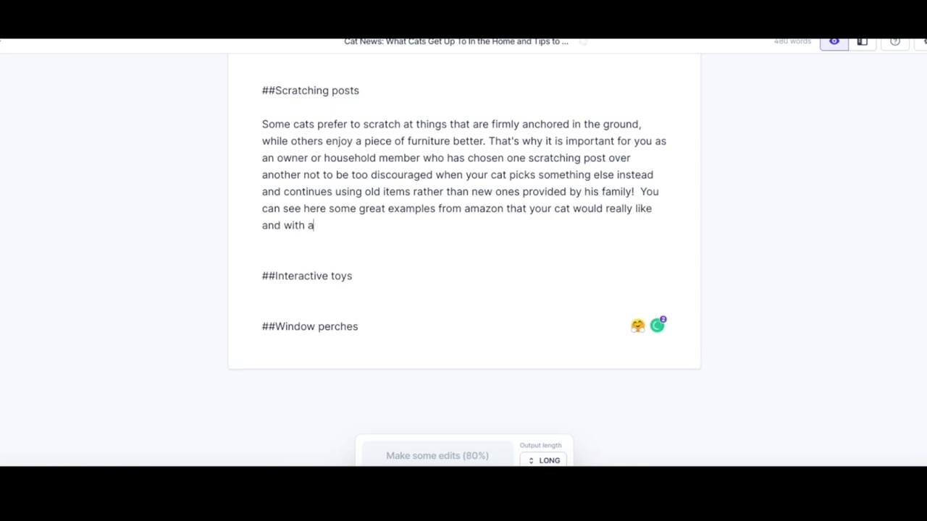
type(" few tr")
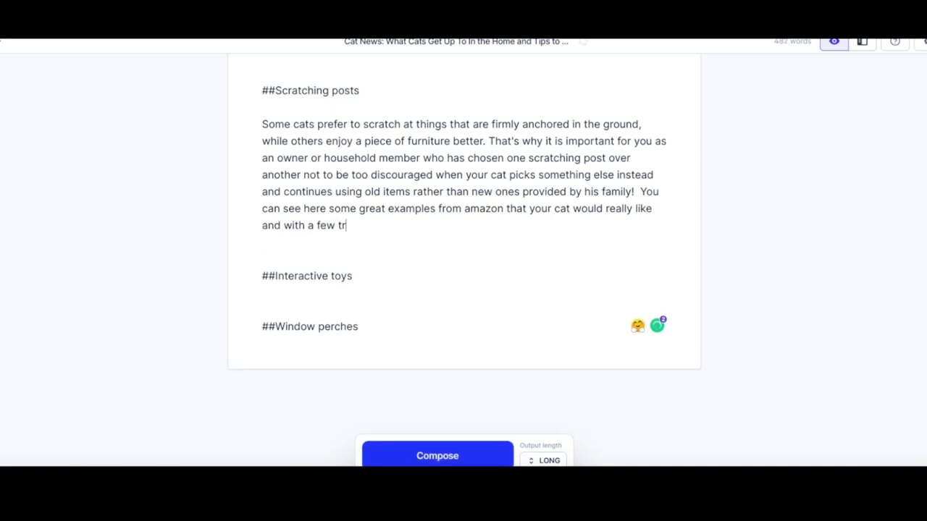
type("eats nearby it would encourage him to use the scratching post")
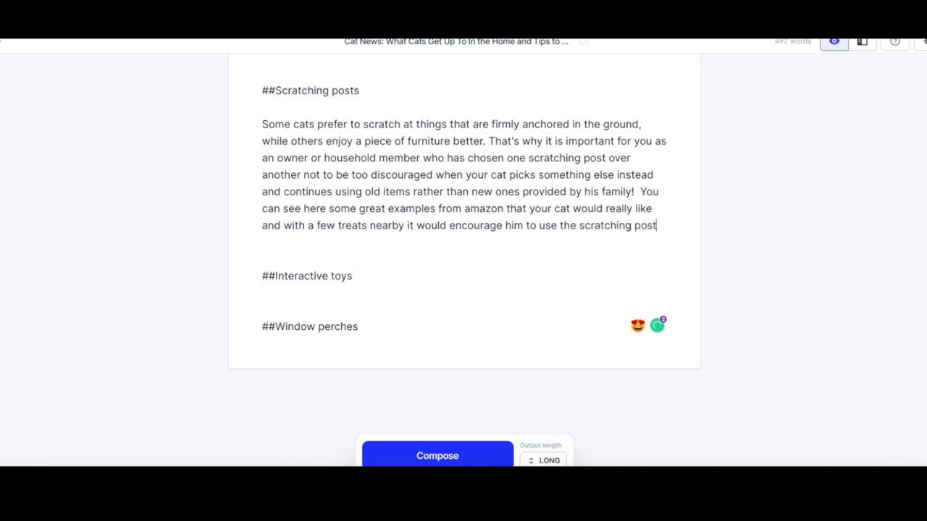
type(" insted")
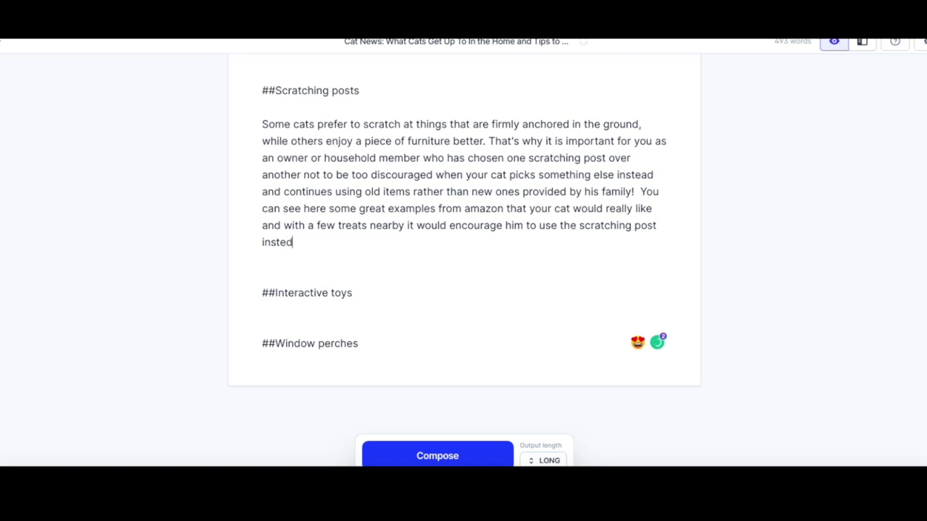
key("BackSpace")
key("BackSpace")
type("ead.")
left_click(353, 293)
key("Return")
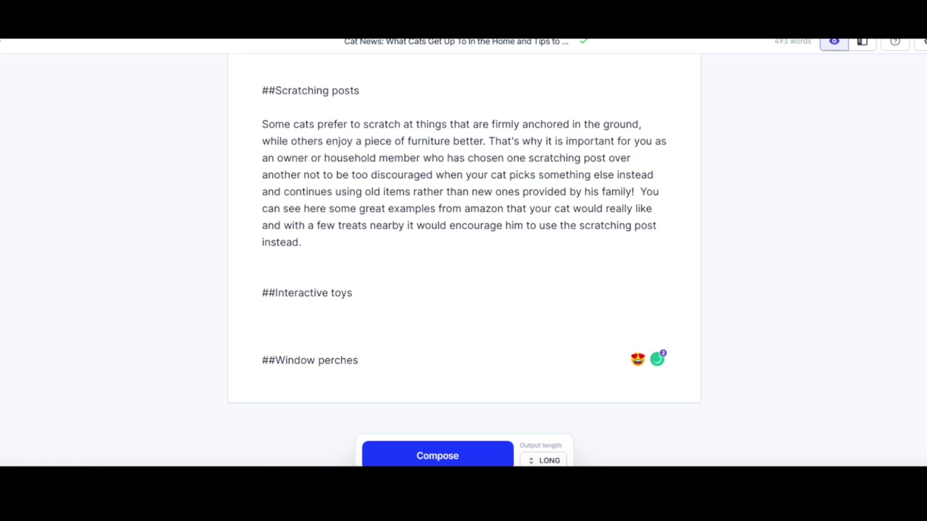
key("BackSpace")
Change the "Interactive toys" heading to "Cat Interactive toys" and have the AI compose long text beneath it
scroll(352, 306, "down", 1)
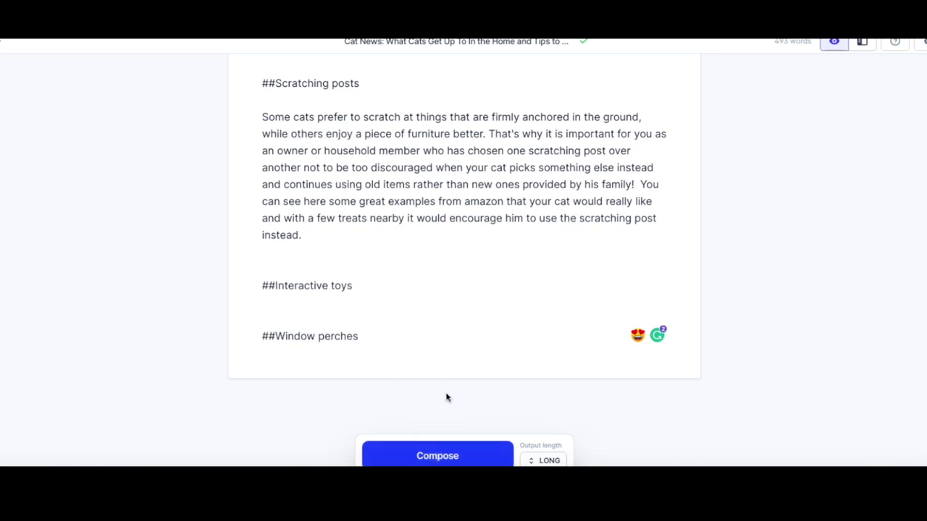
scroll(447, 398, "down", 1)
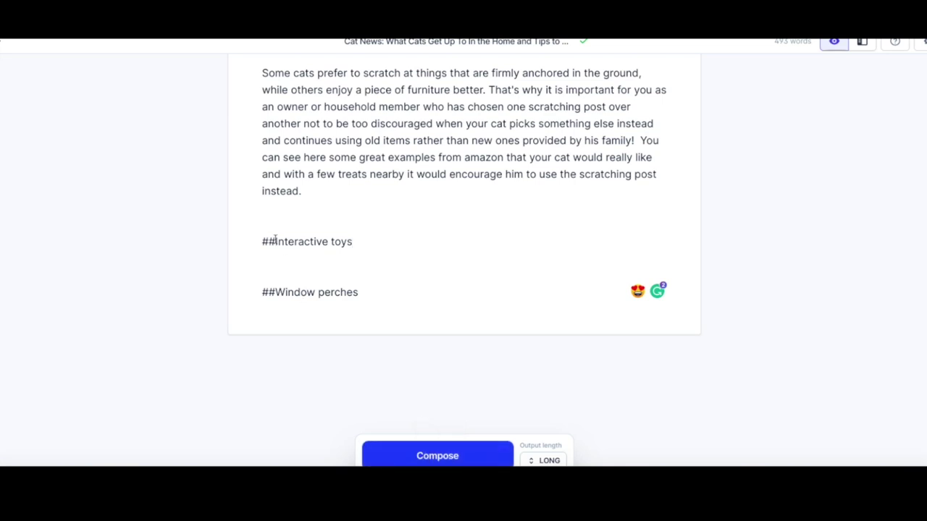
type("Cat")
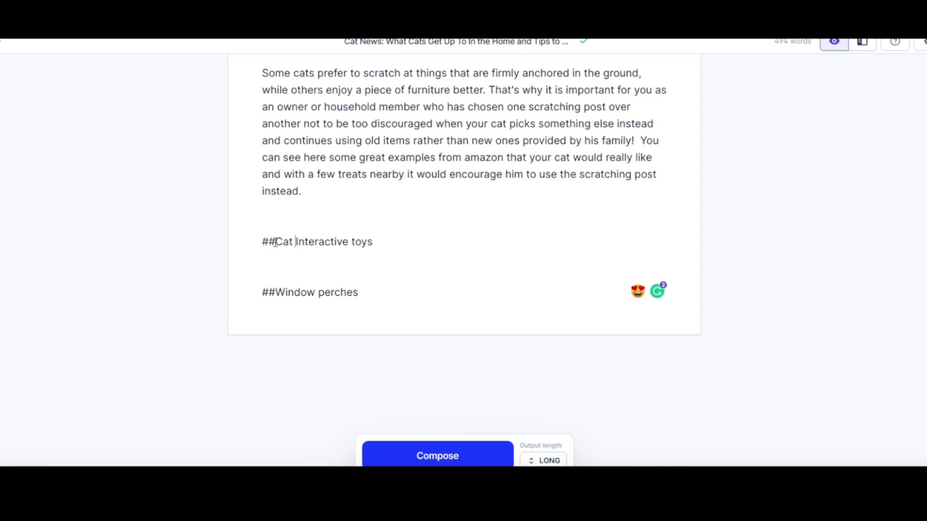
left_click(275, 242)
left_click(378, 246)
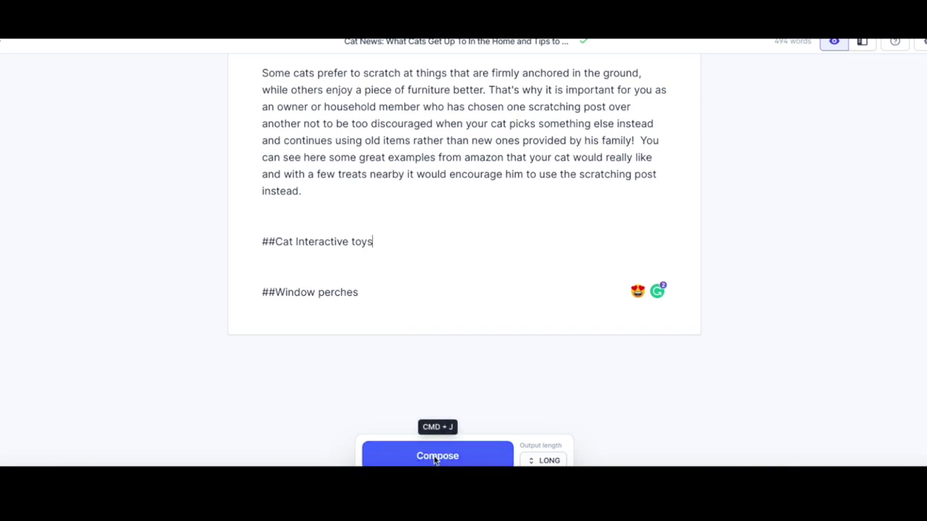
scroll(431, 413, "down", 1)
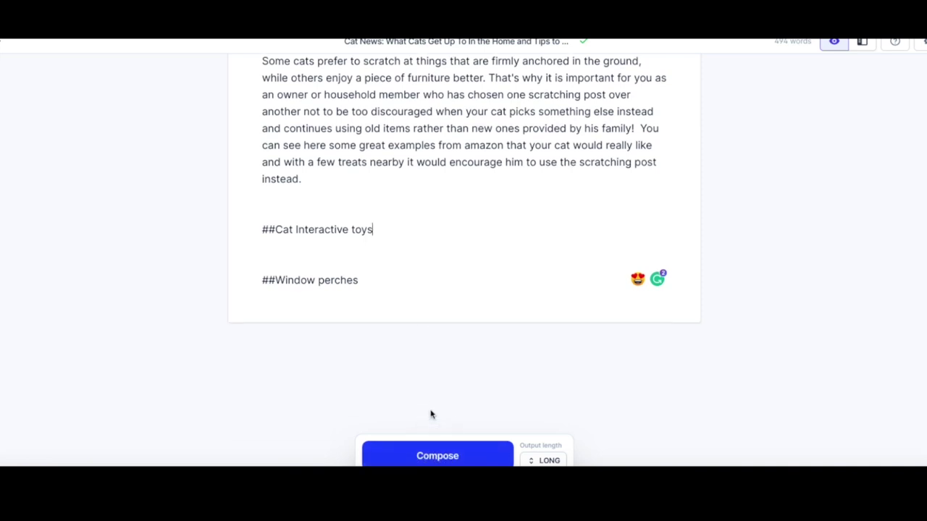
left_click(432, 457)
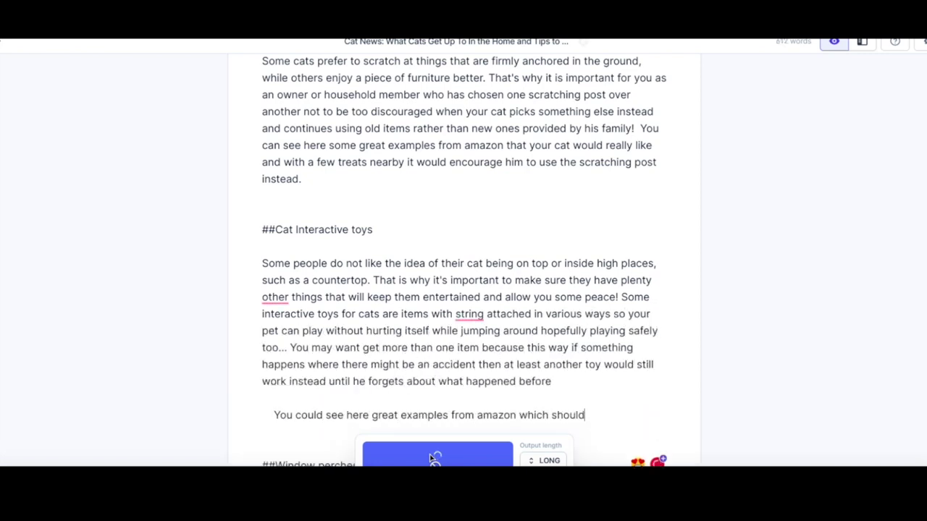
Review the generated interactive toys paragraph and accept the grammar suggestions "of other" and "want to"
scroll(406, 411, "up", 1)
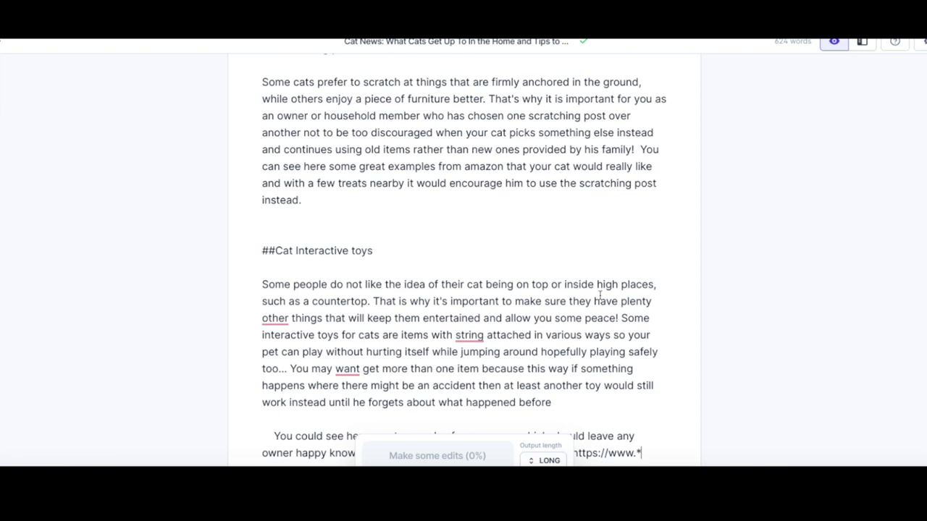
scroll(595, 295, "down", 1)
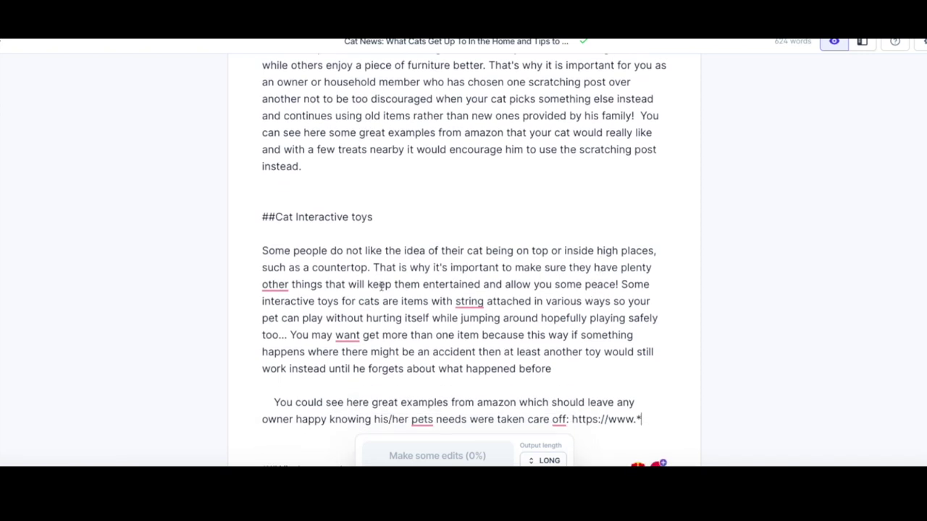
scroll(380, 287, "up", 6)
scroll(380, 287, "up", 4)
scroll(380, 288, "down", 9)
scroll(380, 287, "up", 2)
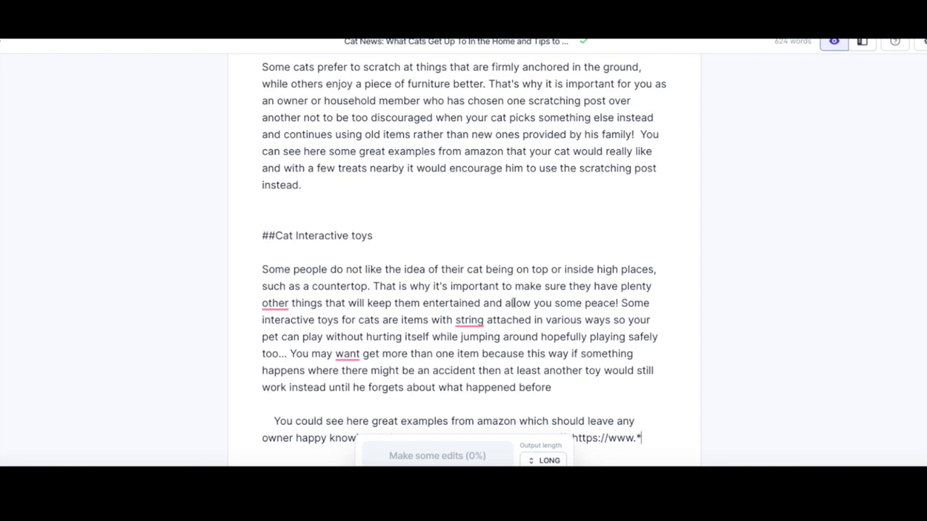
mouse_move(281, 305)
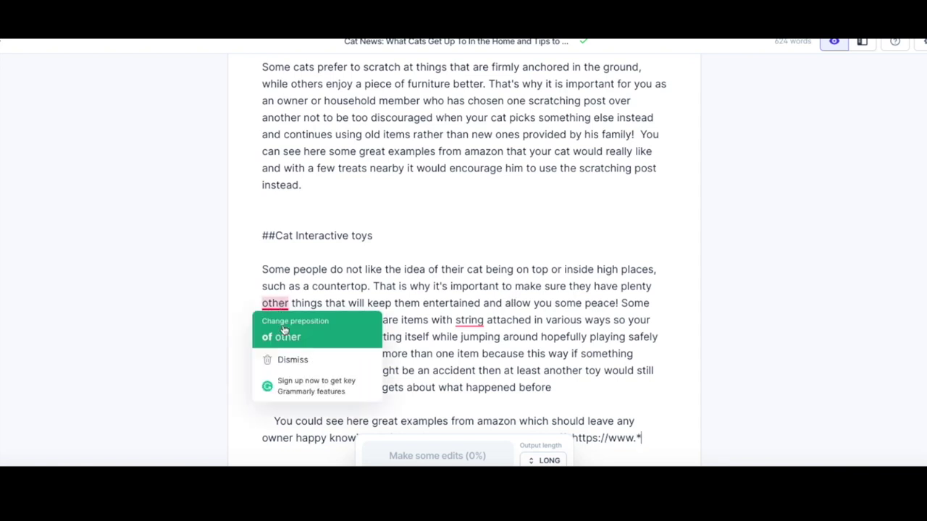
left_click(282, 338)
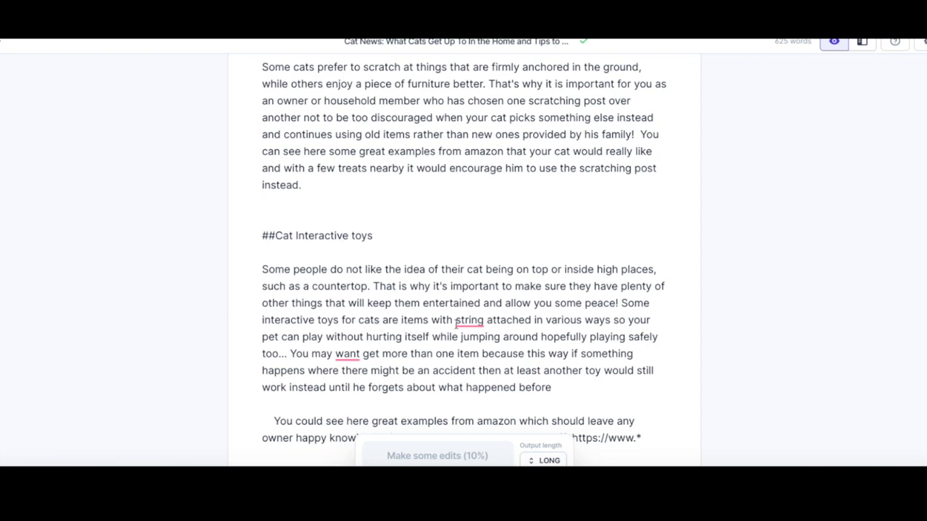
mouse_move(470, 323)
left_click(355, 357)
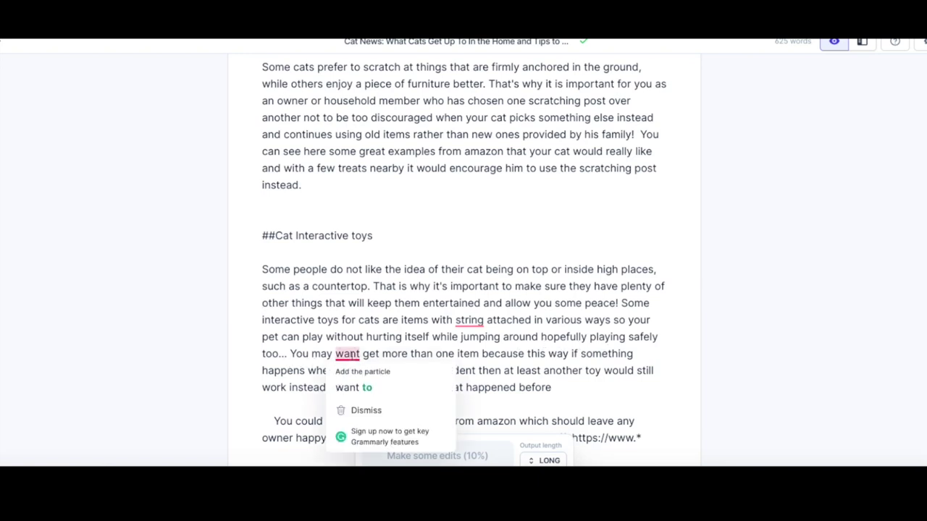
left_click(363, 388)
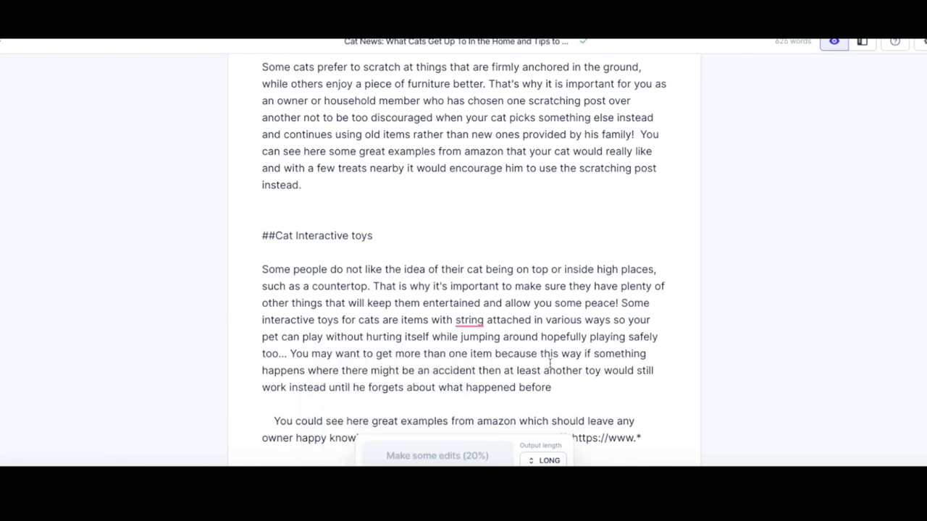
Add a period after "what happened before" and replace "there might be an accident" with "the toy gets lost," in the interactive toys paragraph
scroll(548, 365, "down", 1)
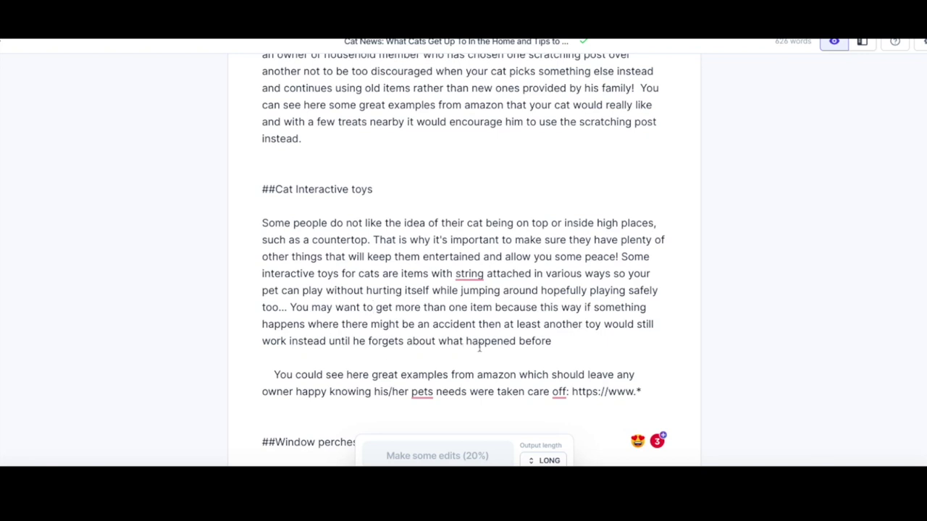
left_click(553, 341)
type(".")
left_click_drag(475, 324, 339, 326)
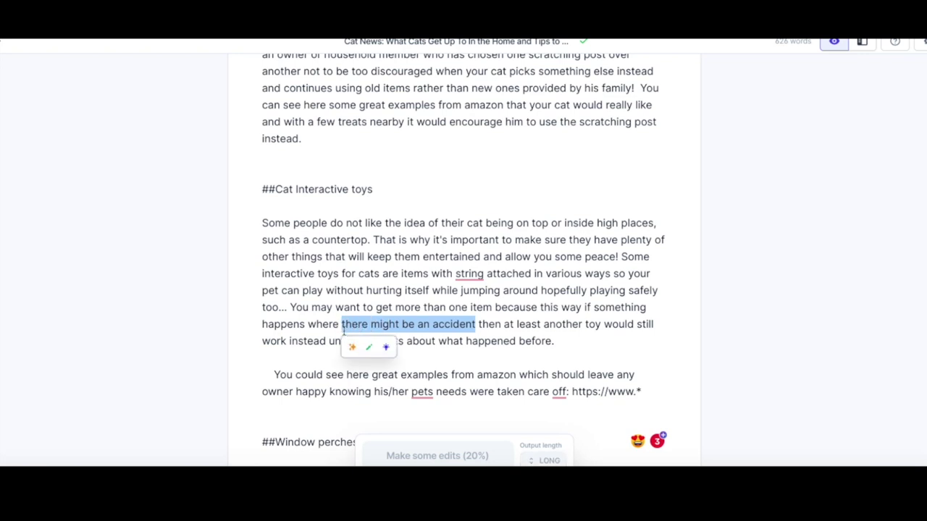
type("the toy gets lo")
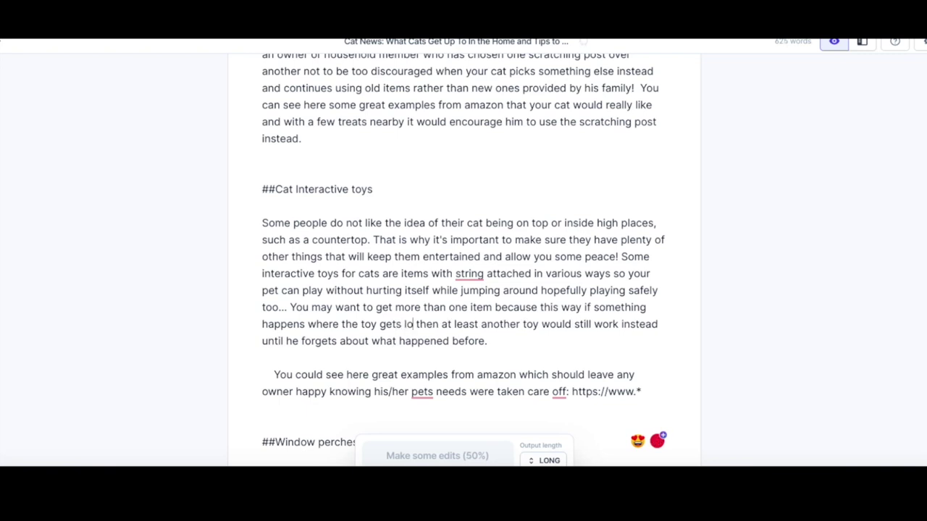
type("st,")
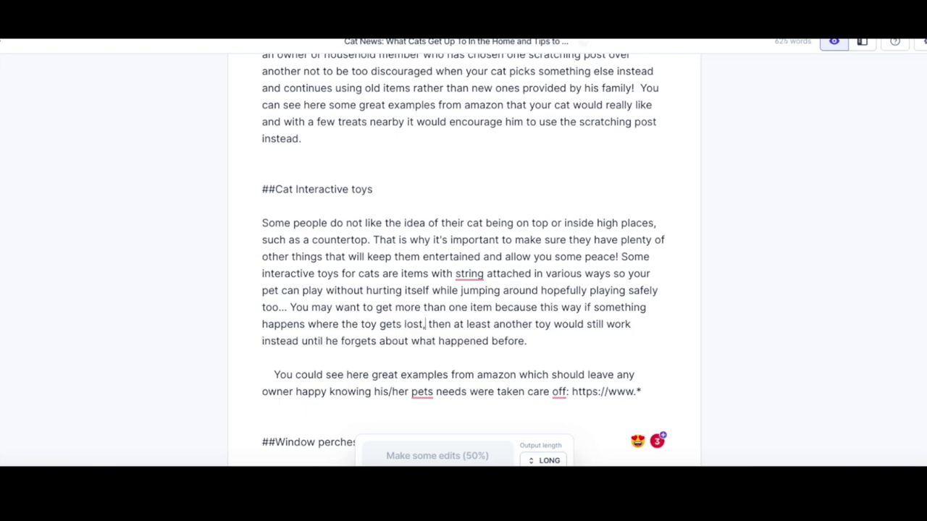
left_click(359, 340)
scroll(341, 345, "down", 1)
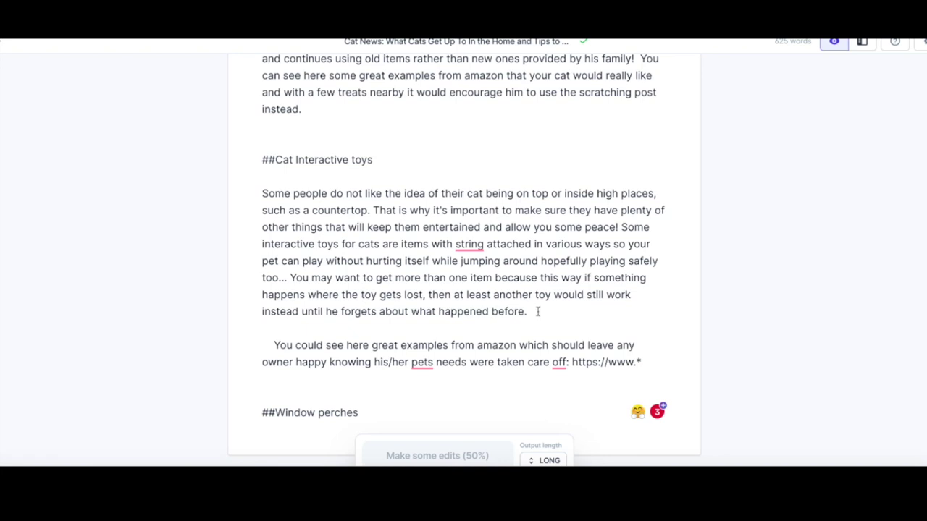
left_click_drag(524, 313, 505, 313)
left_click(515, 311)
scroll(464, 304, "down", 2)
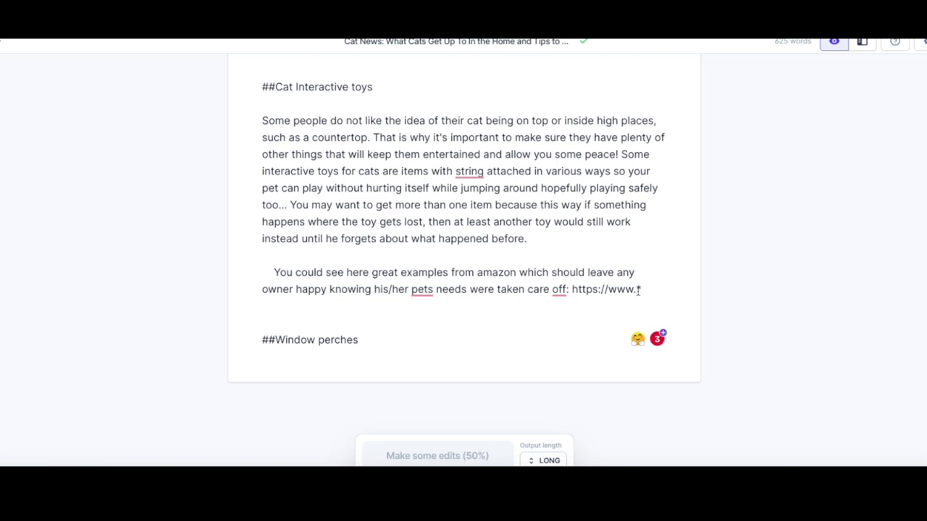
left_click_drag(641, 289, 567, 290)
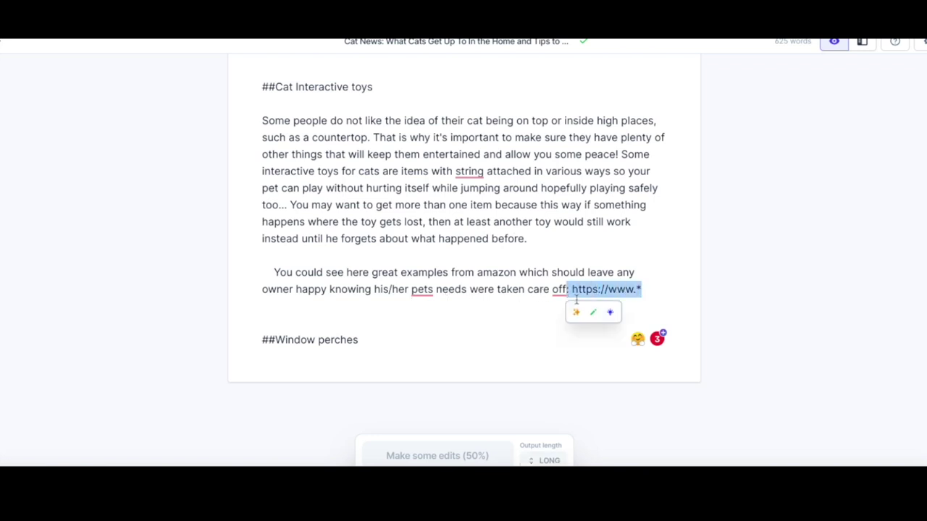
key("BackSpace")
key("BackSpace")
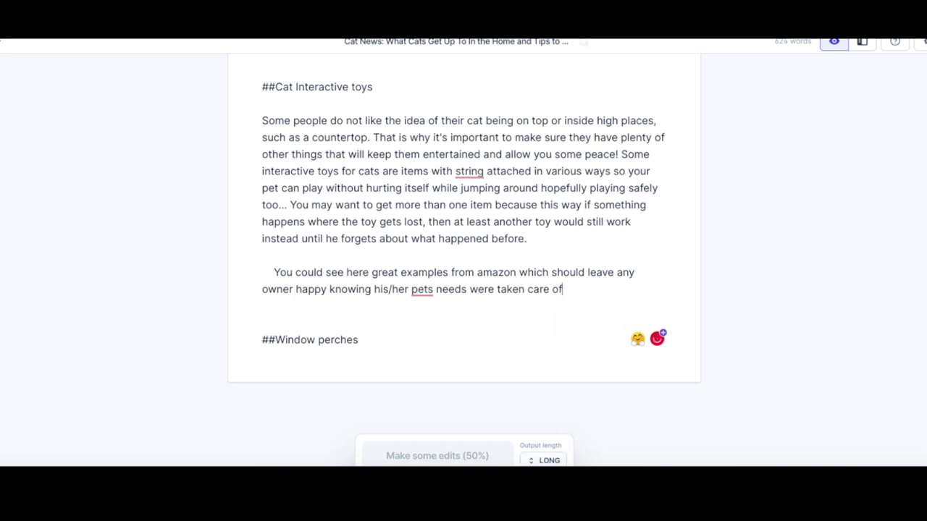
type(".")
Accept the correction "pet's" in the Amazon sentence and remove the indent before "You could see here"
mouse_move(427, 290)
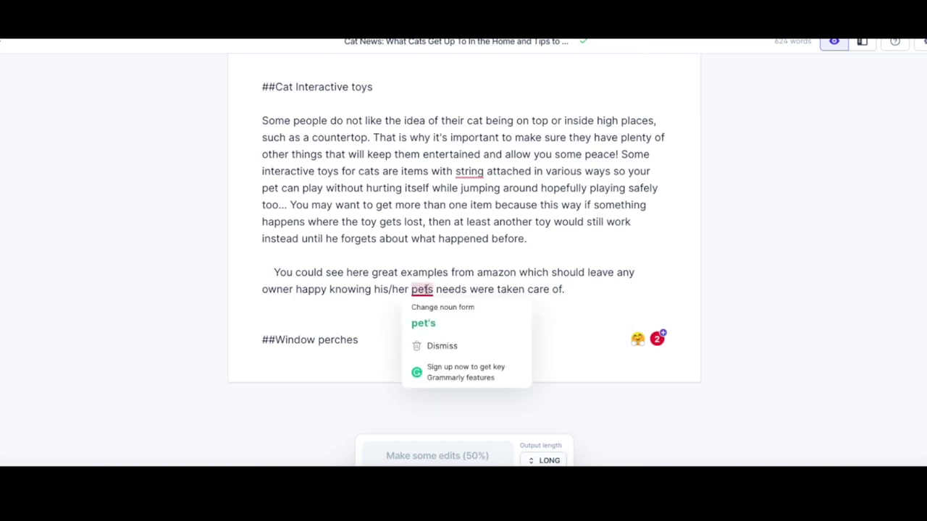
left_click(425, 324)
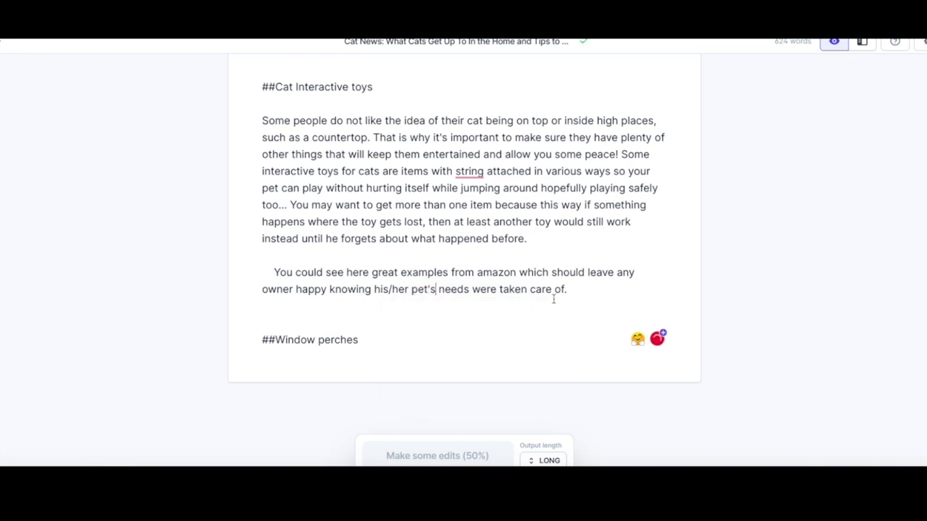
scroll(480, 282, "up", 1)
left_click(274, 311)
key("BackSpace")
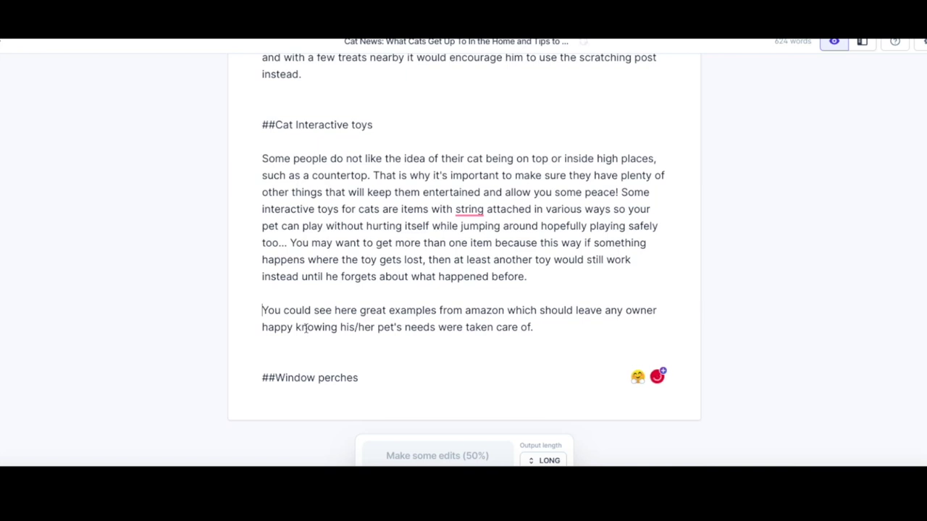
Change the "Window perches" heading to "Cat Window perches"
scroll(305, 328, "down", 1)
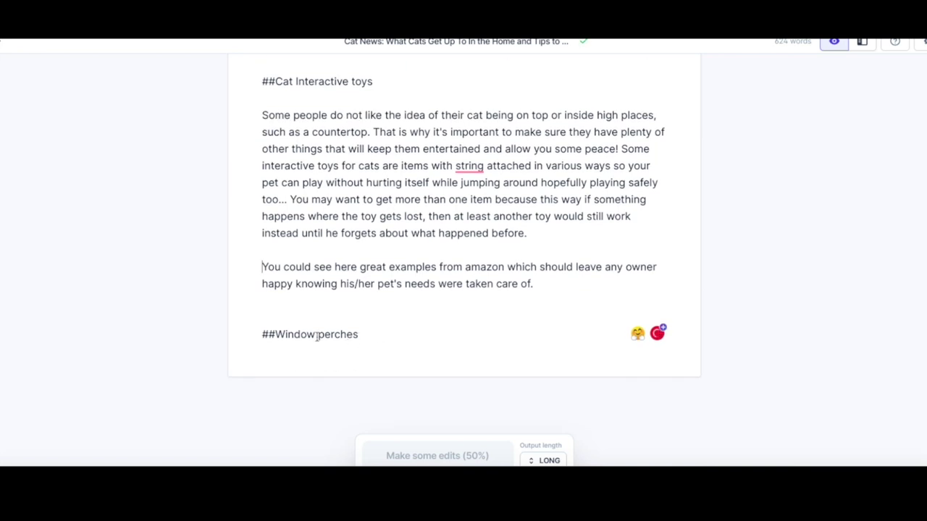
type("Cat")
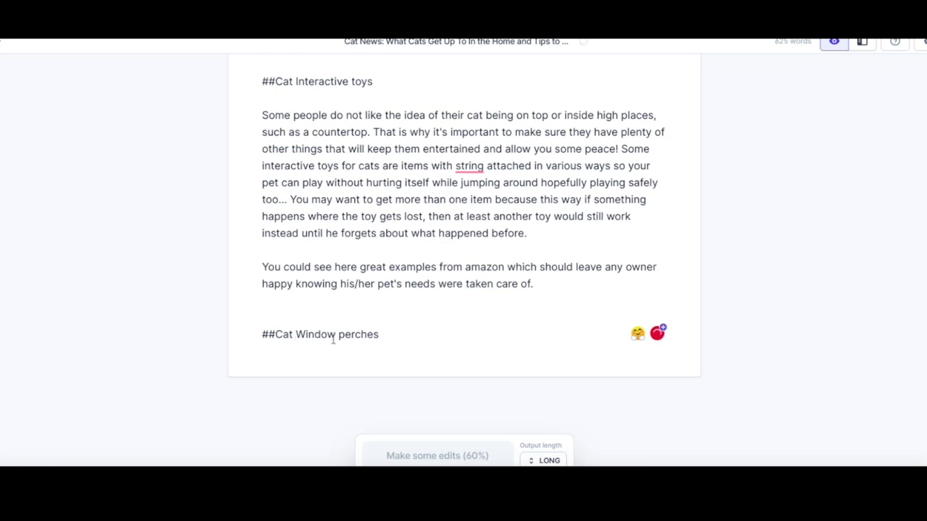
Start the text under the window perches heading with "Cat's love to perch high up" and have the AI compose the rest
left_click(385, 336)
key("Return")
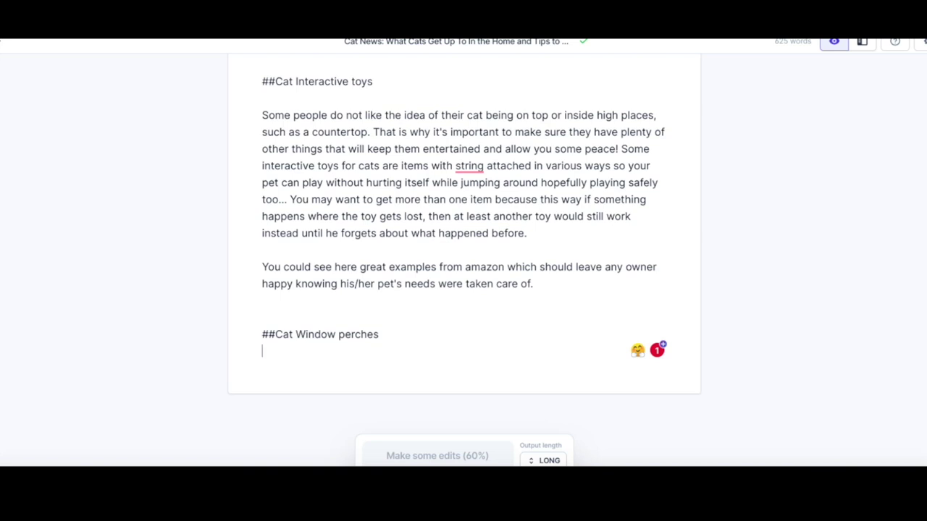
type("cAT'S")
key("BackSpace")
key("BackSpace")
key("BackSpace")
key("BackSpace")
key("BackSpace")
type("Cat's love to perch high")
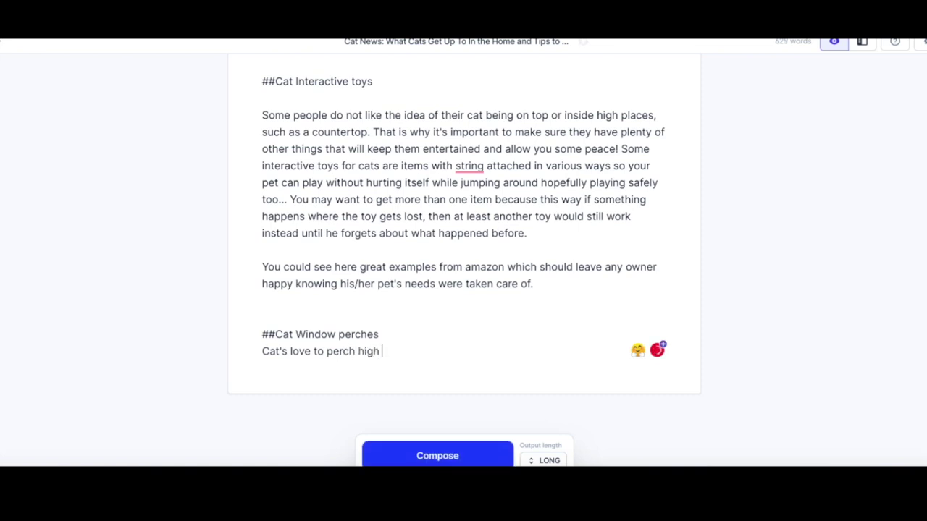
type(" up")
left_click(437, 457)
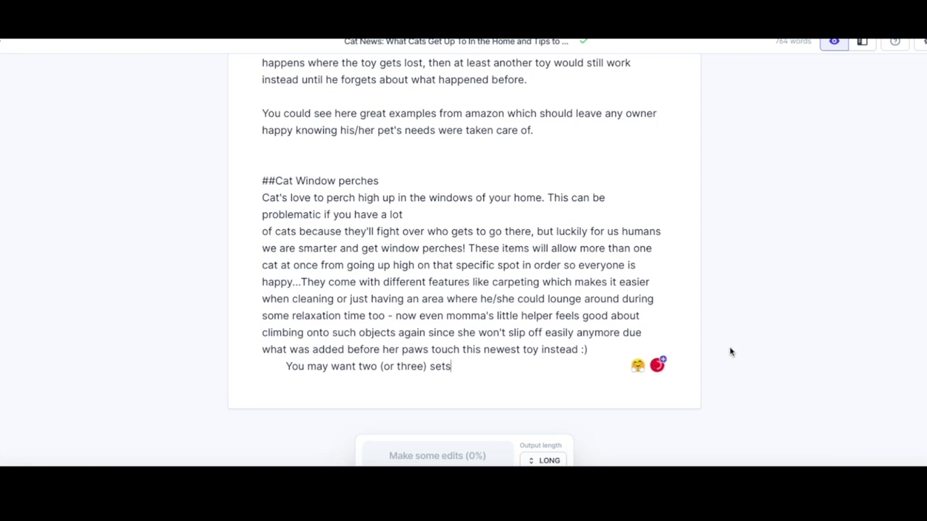
Join the broken line after "a lot" in the window perches paragraph and delete "in order" before "so everyone is happy"
left_click(263, 232)
key("BackSpace")
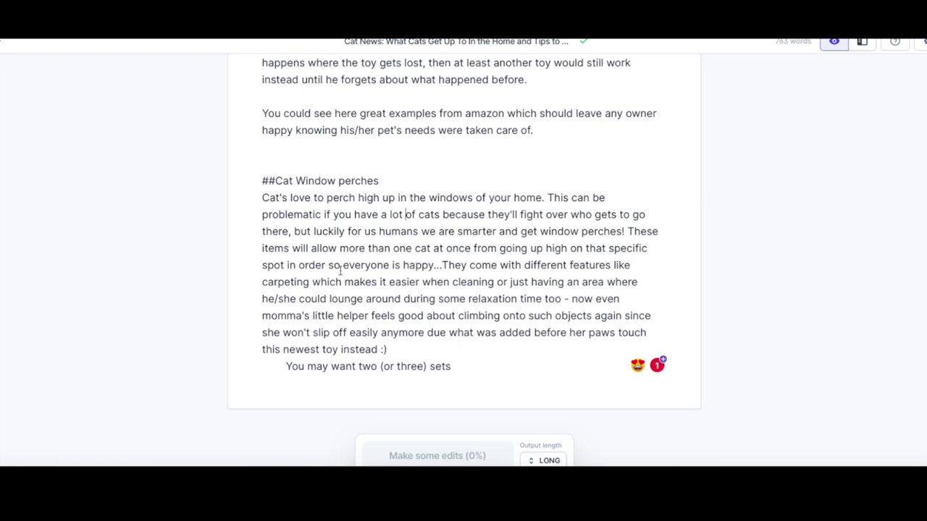
left_click_drag(327, 265, 287, 265)
key("BackSpace")
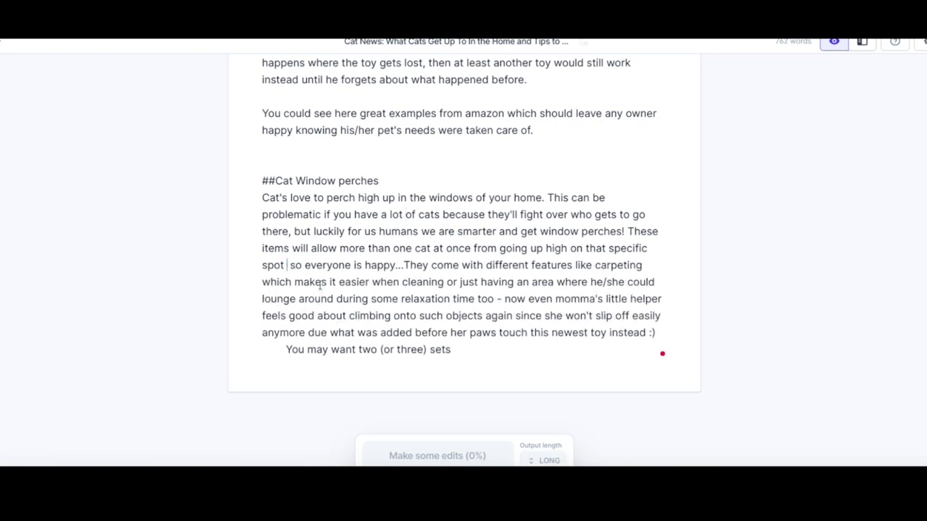
key("BackSpace")
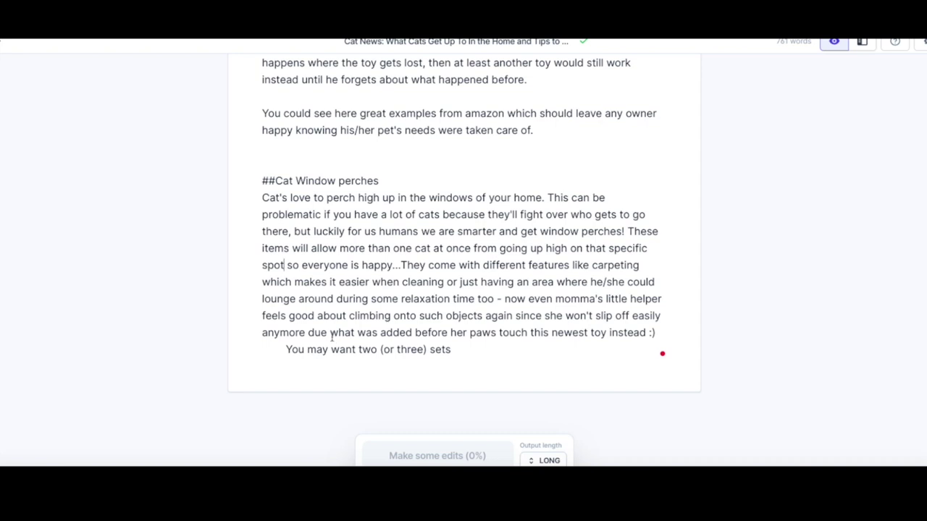
Insert "to" between "anymore due" and "what was added" in the window perches paragraph
left_click(332, 336)
type("to")
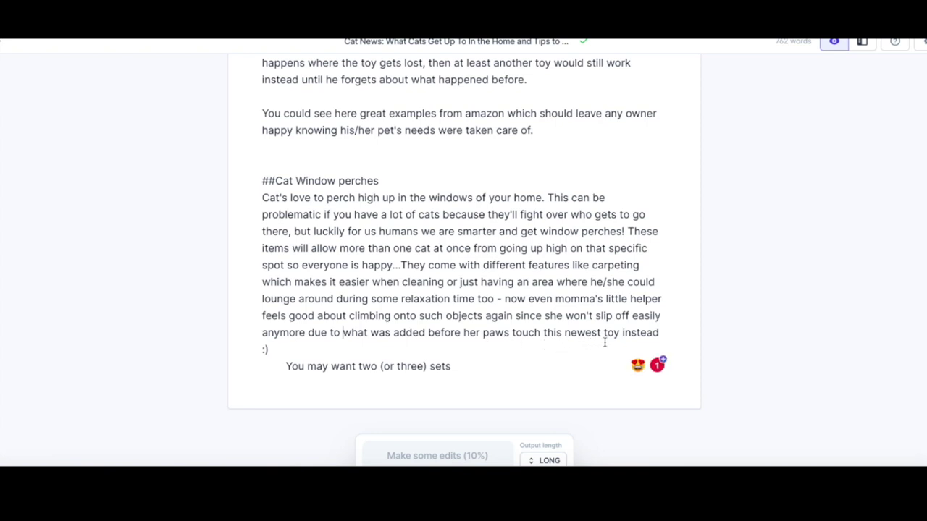
Delete everything after "relaxation time too" in the window perches text, end the sentence with a period and start a new line
left_click_drag(455, 367, 490, 303)
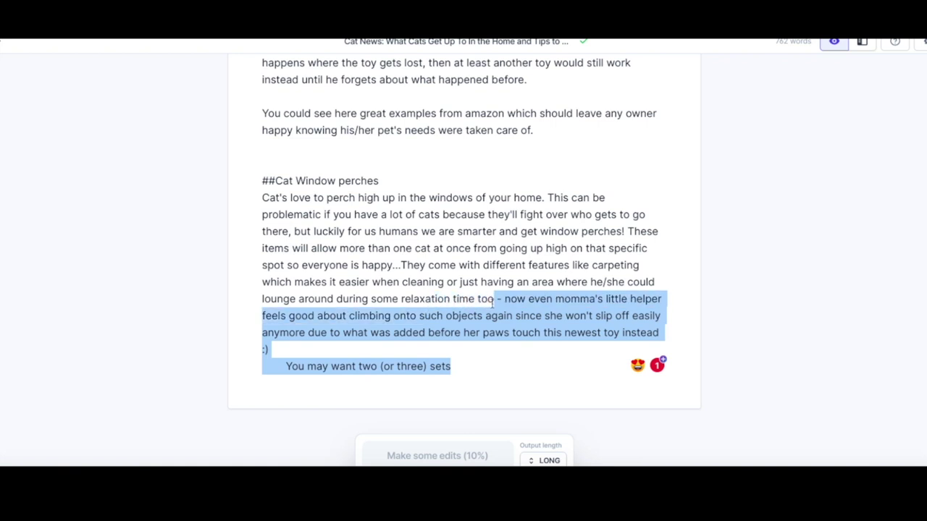
type(".")
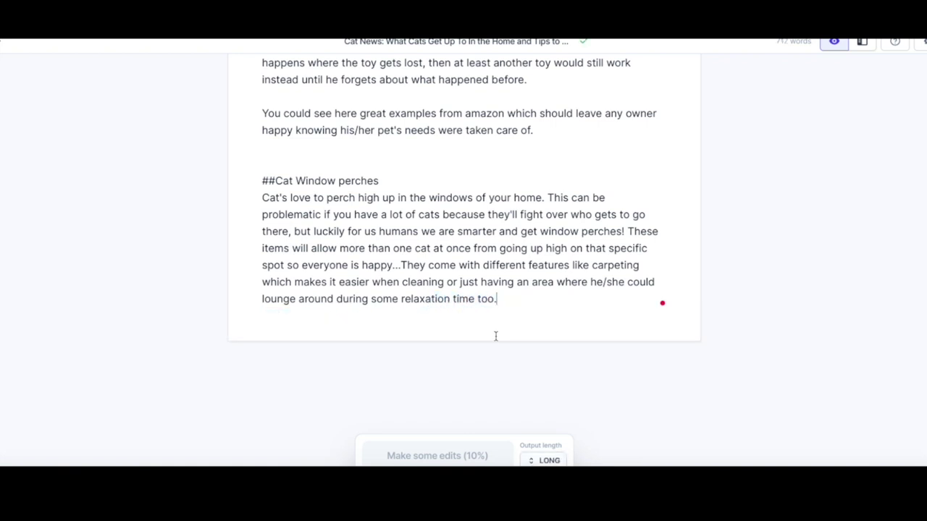
key("Return")
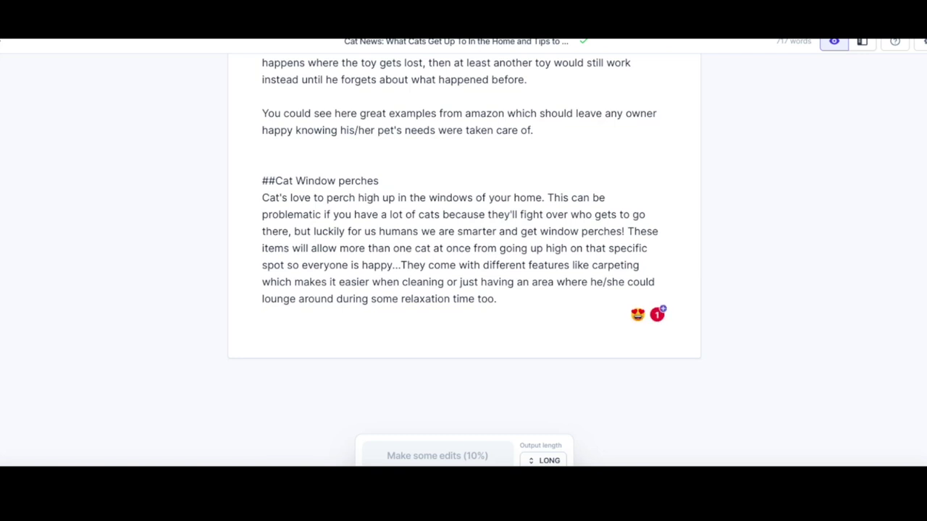
Begin a second window perches paragraph with "Cat's really love to chill out"
type("Cat's really ")
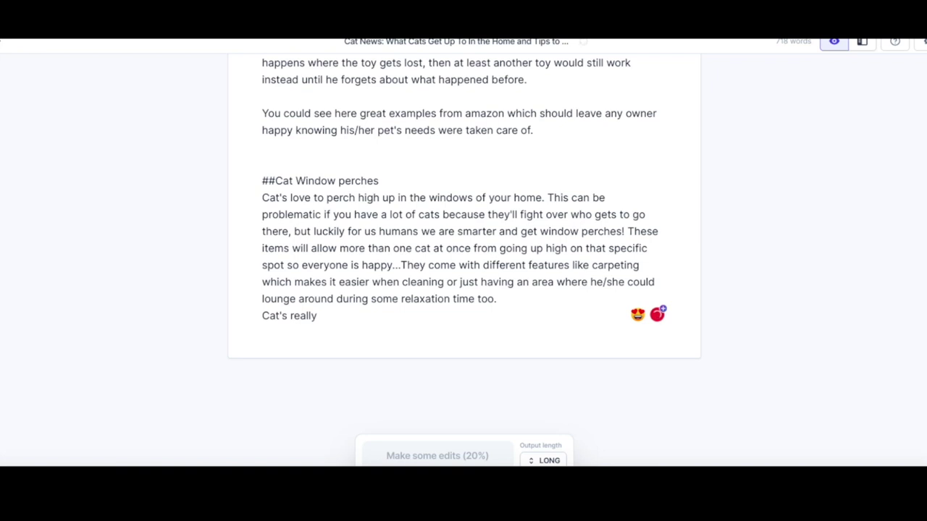
type("love to sl")
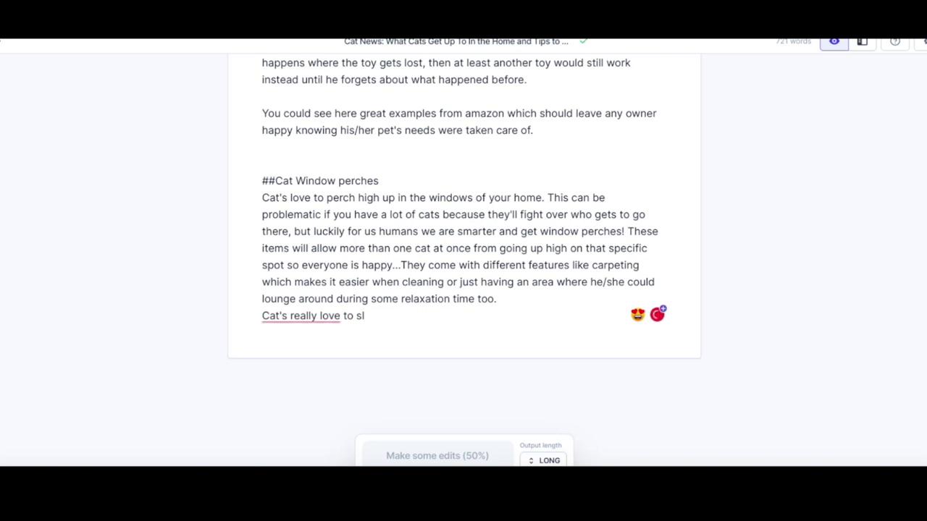
key("BackSpace")
key("BackSpace")
type("chill out")
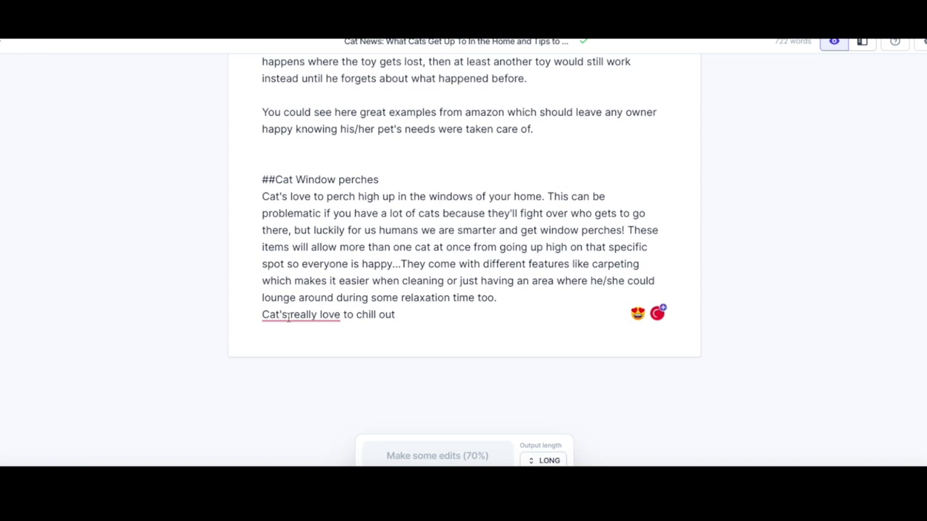
Accept the grammar correction for "Cat's really love" and pluralize "Cat" so the sentence opens with "Cats really loves"
mouse_move(311, 316)
left_click(311, 346)
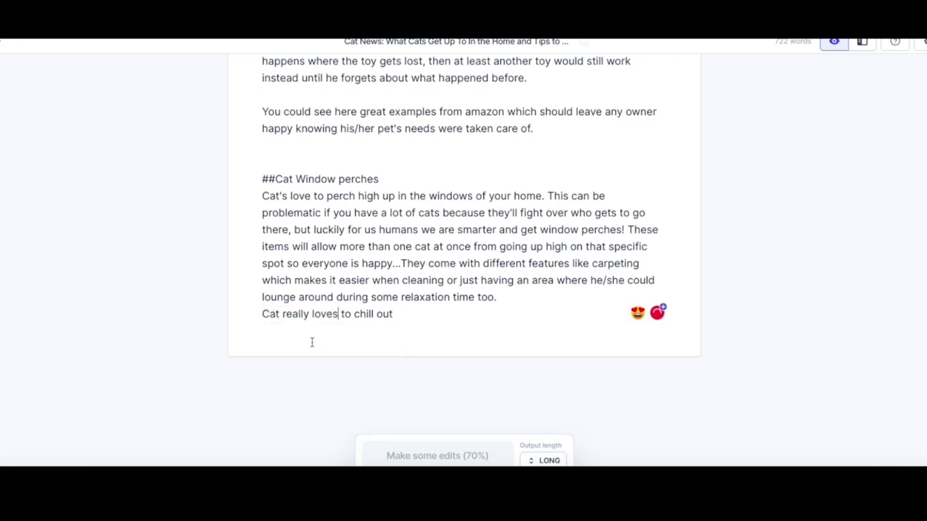
left_click(279, 316)
type("s")
left_click(410, 314)
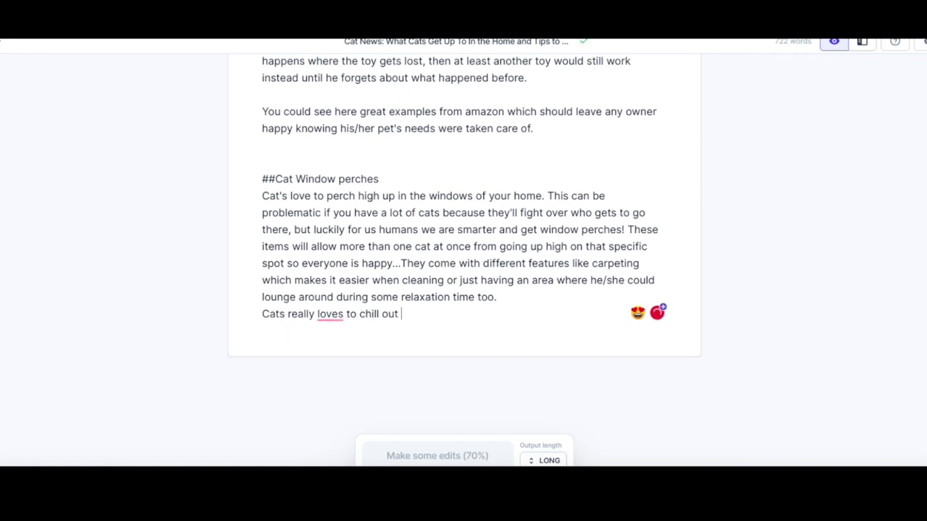
Continue the sentence with "and window perches" and correct "loves" to "love" using the grammar suggestion
type("and window per")
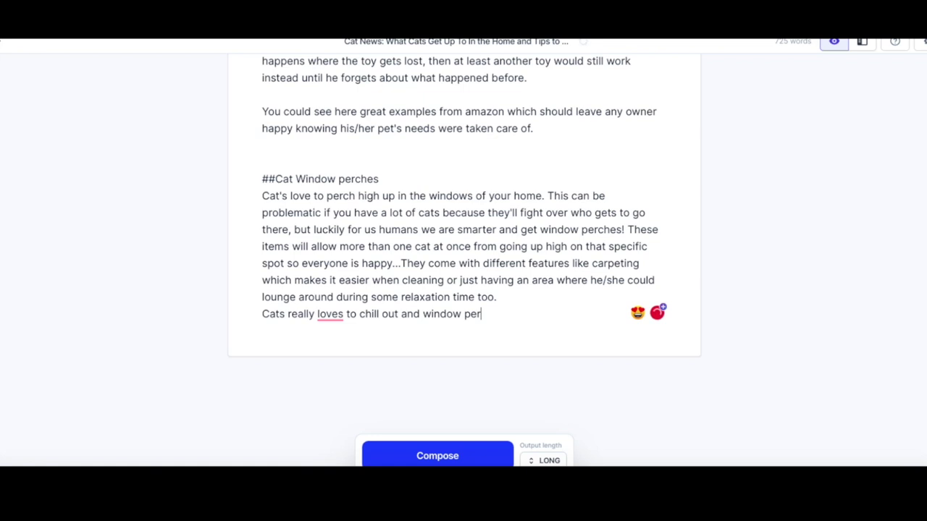
type("ches")
mouse_move(323, 317)
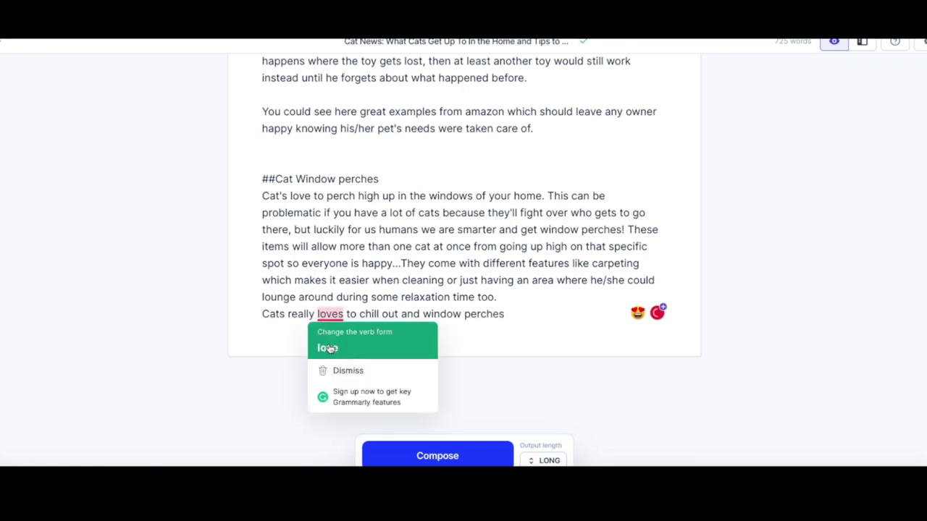
left_click(325, 348)
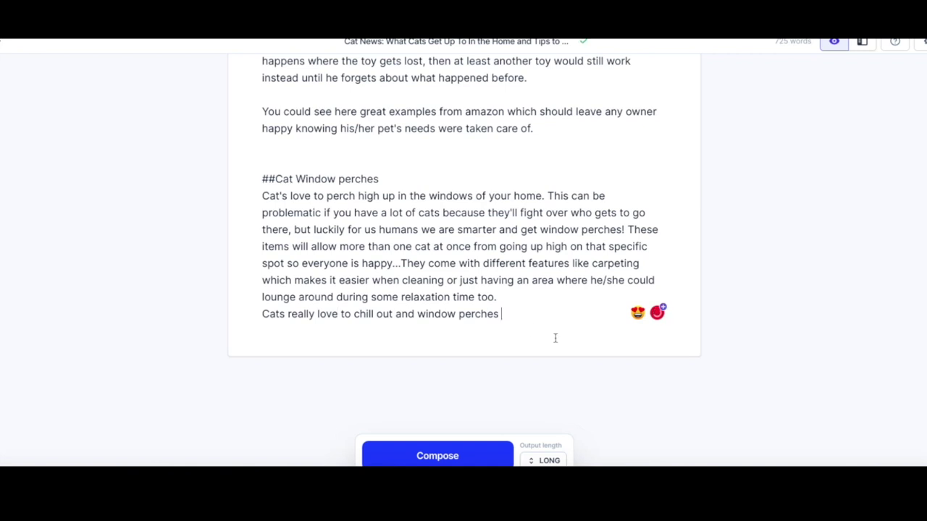
Extend the sentence with "would make a great place for your cat to do this," and have the AI compose the rest
type("would make a great ")
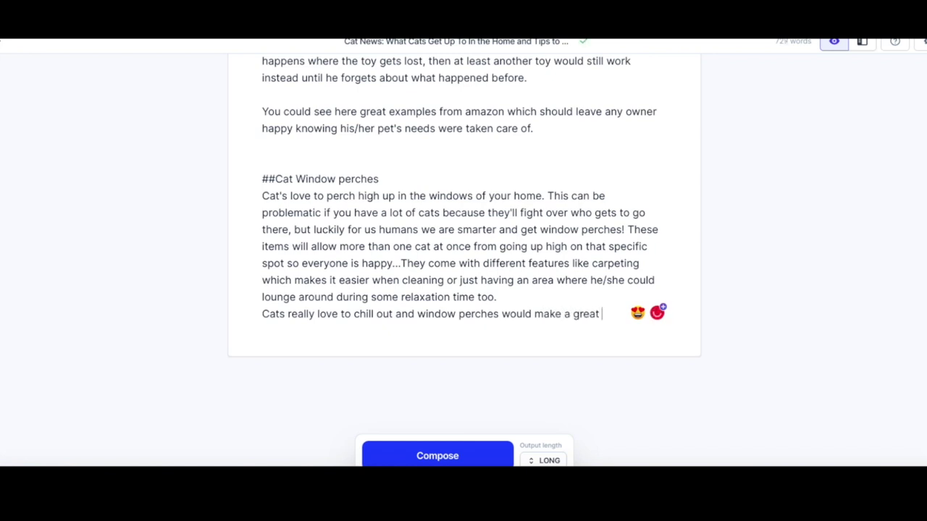
type("place ")
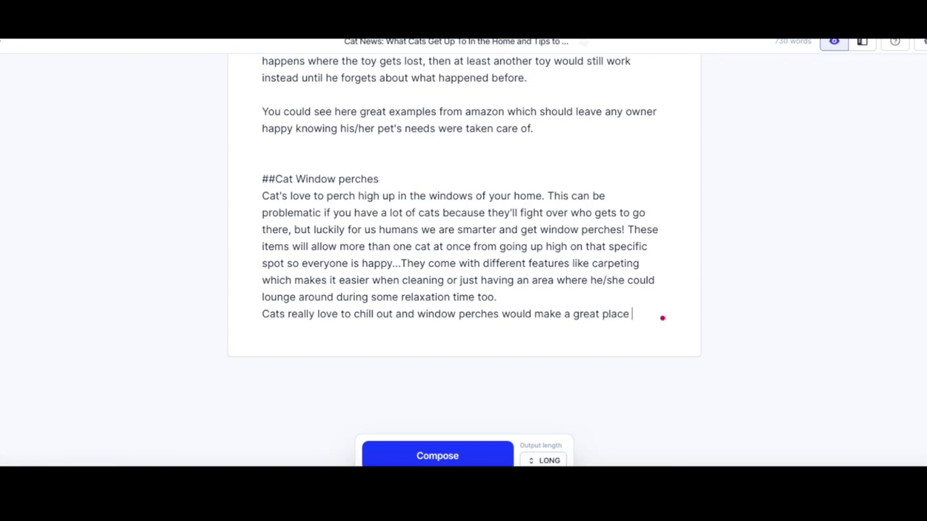
type("for your ")
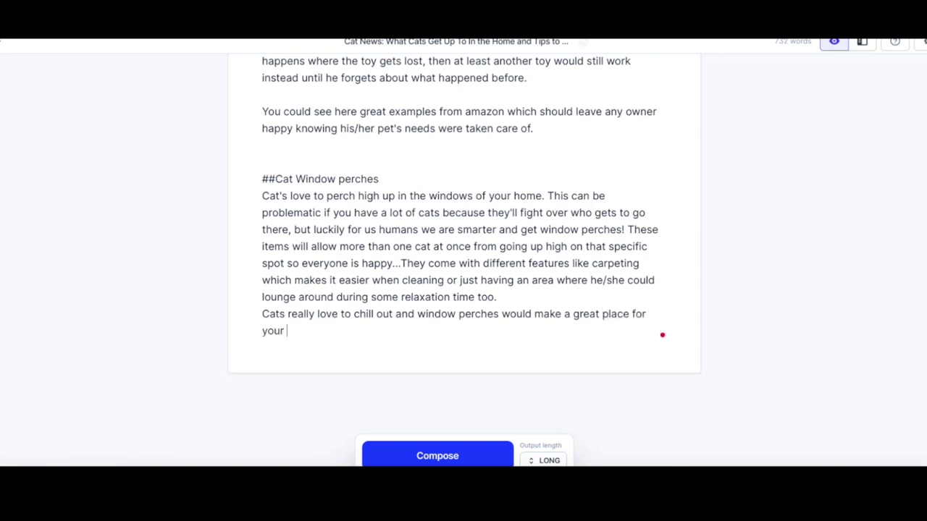
type("cat to do this")
type(",")
scroll(561, 369, "down", 1)
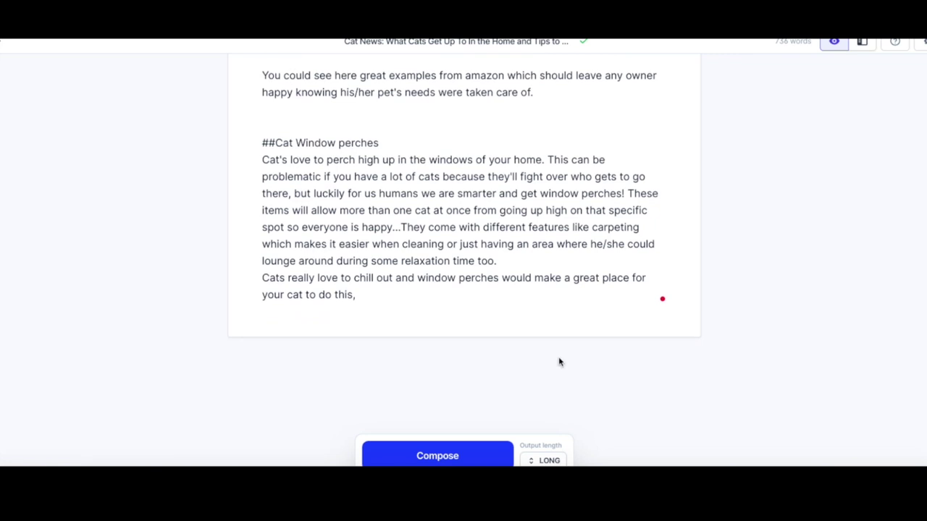
left_click(438, 458)
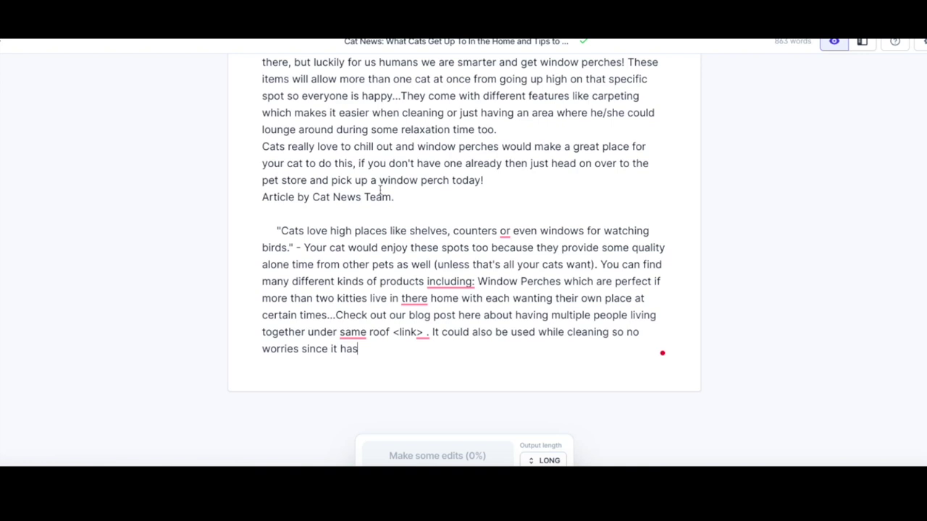
Replace the text from "just head on over" through "Article by Cat News Team." with "we have some great selections for you."
scroll(456, 191, "up", 1)
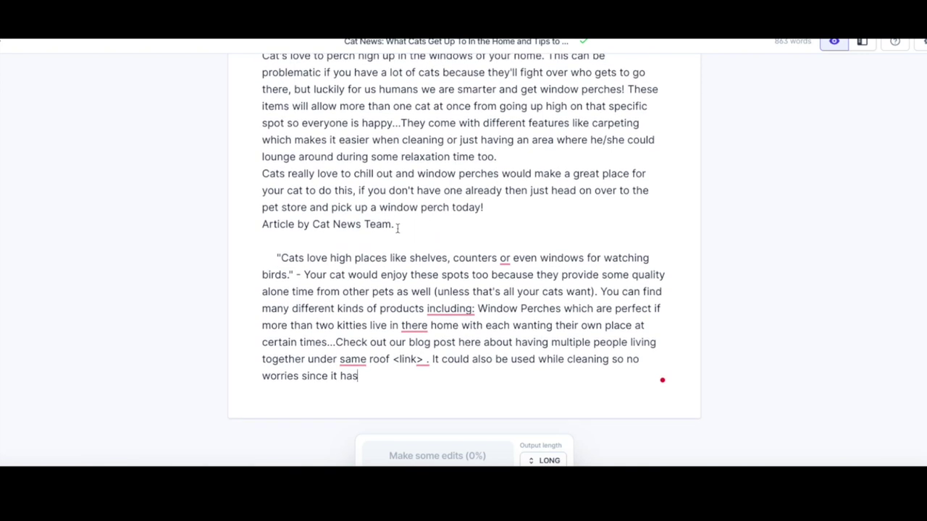
left_click_drag(396, 225, 540, 205)
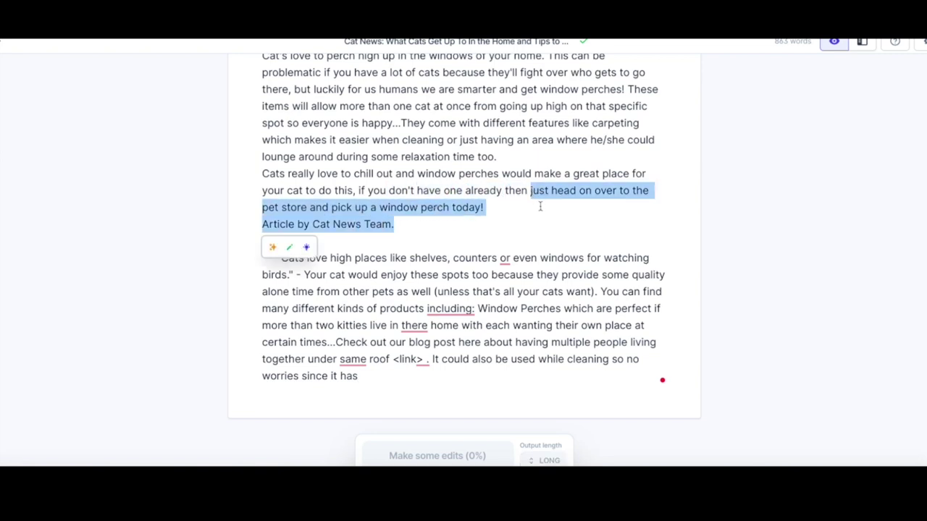
type("we have ")
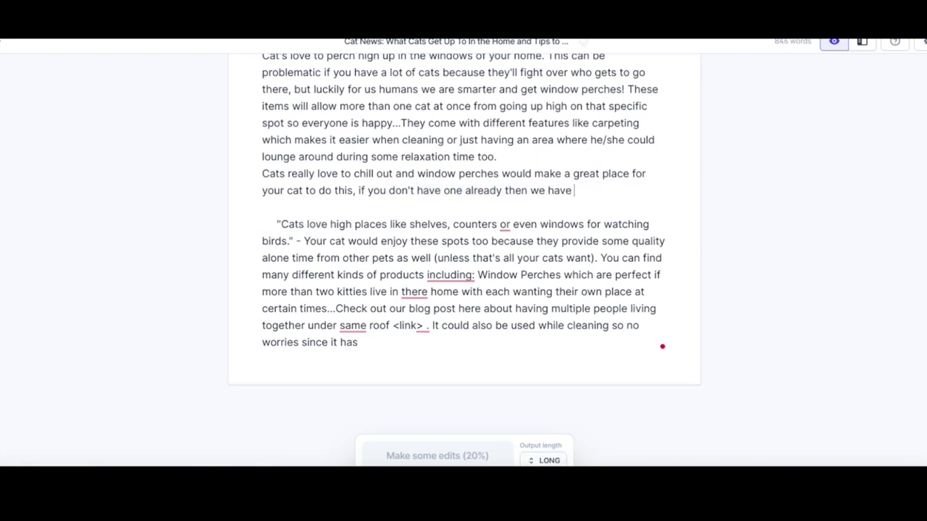
type("some great select")
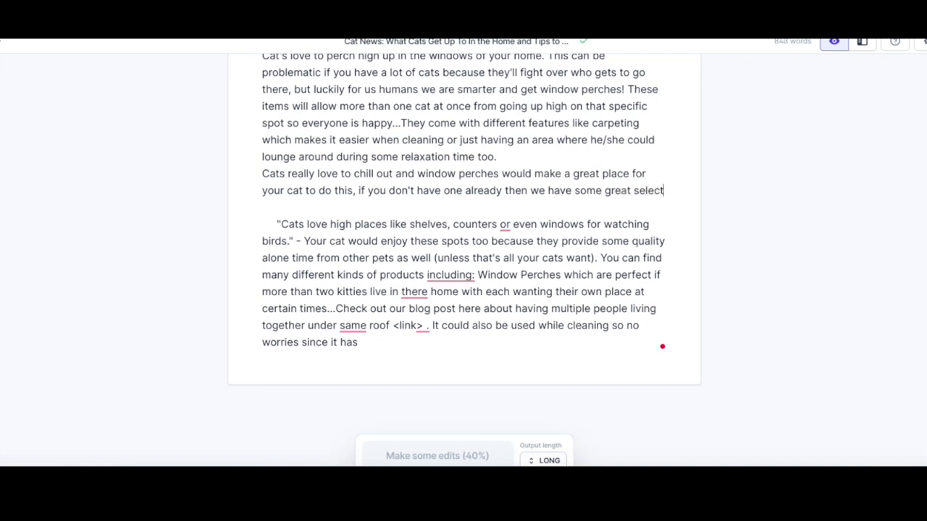
type("ions for ")
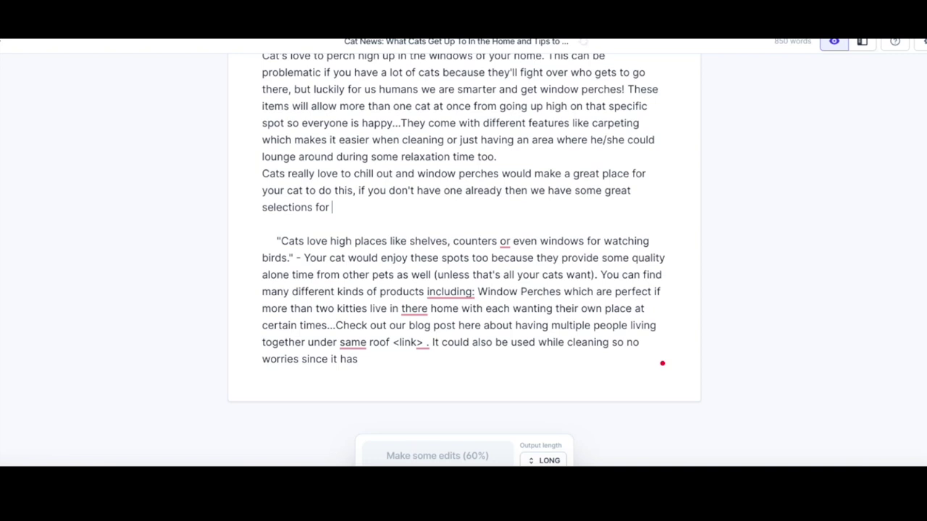
type("you.")
Delete the AI-generated paragraph beginning "Cats love high places like shelves" below the window perches text
scroll(362, 325, "down", 1)
left_click_drag(367, 323, 261, 198)
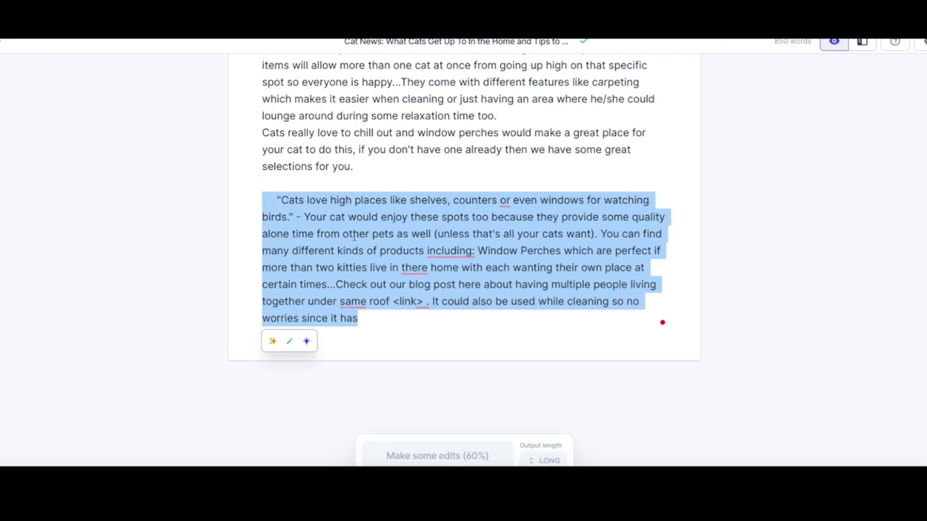
key("BackSpace")
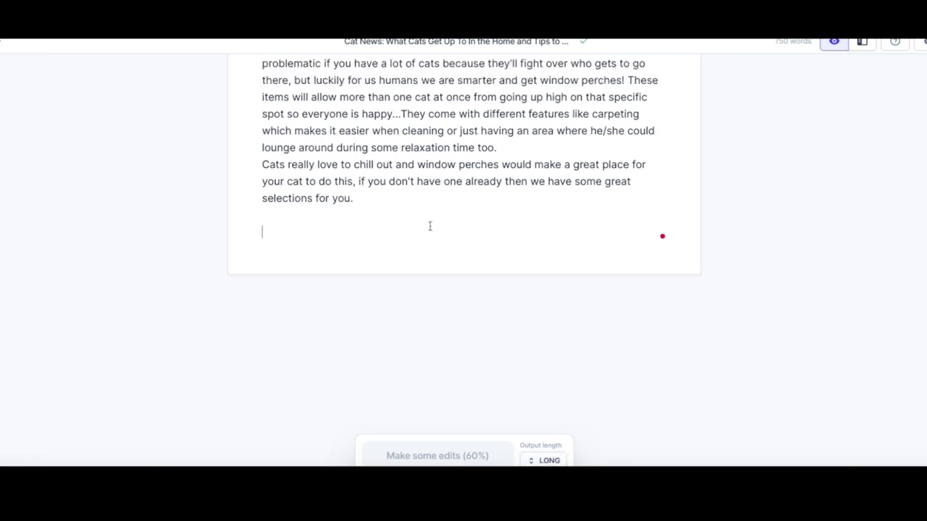
Review the article's existing product sections, from cat trees down to window perches
scroll(429, 226, "up", 4)
scroll(438, 232, "down", 1)
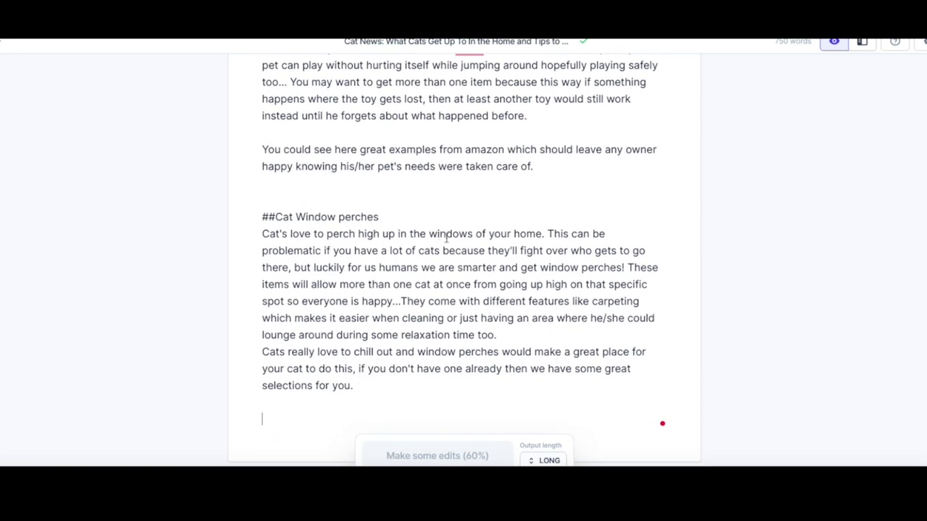
scroll(454, 239, "up", 2)
scroll(458, 233, "up", 10)
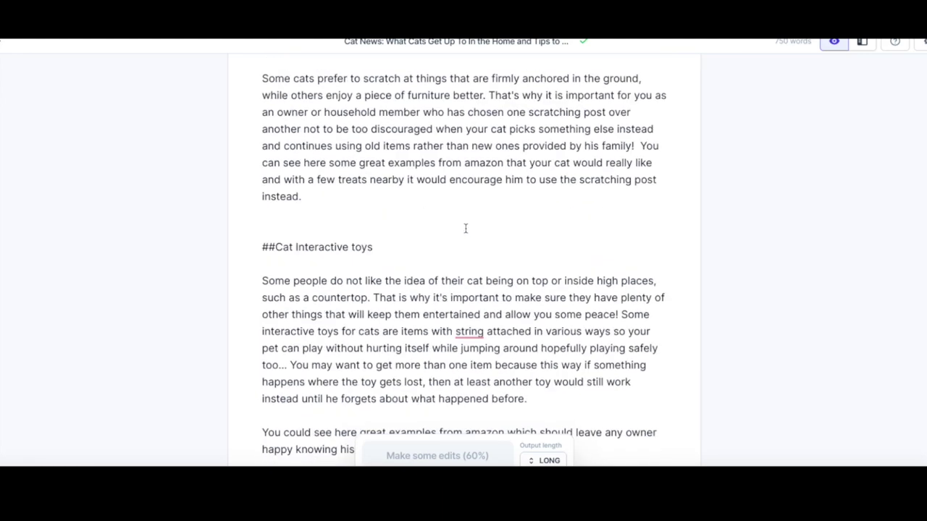
scroll(475, 243, "down", 1)
scroll(478, 246, "up", 1)
scroll(478, 245, "down", 8)
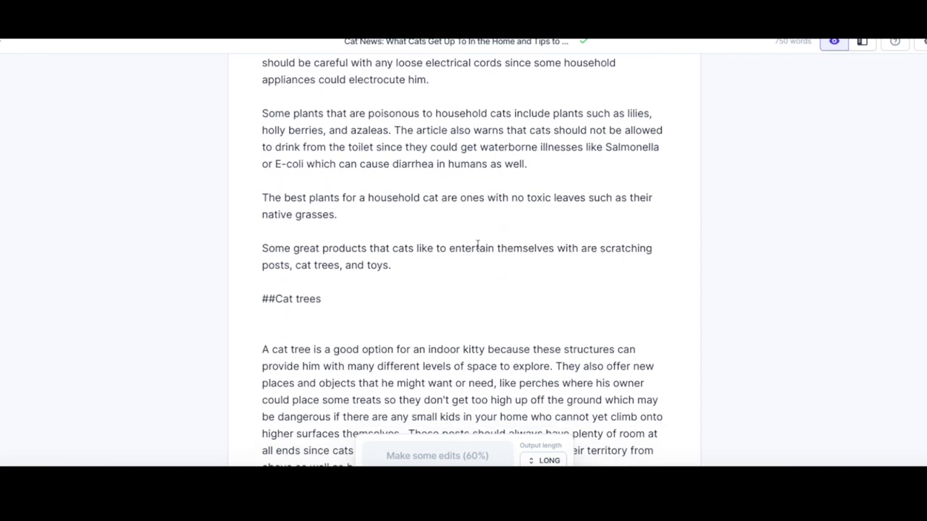
scroll(477, 245, "down", 8)
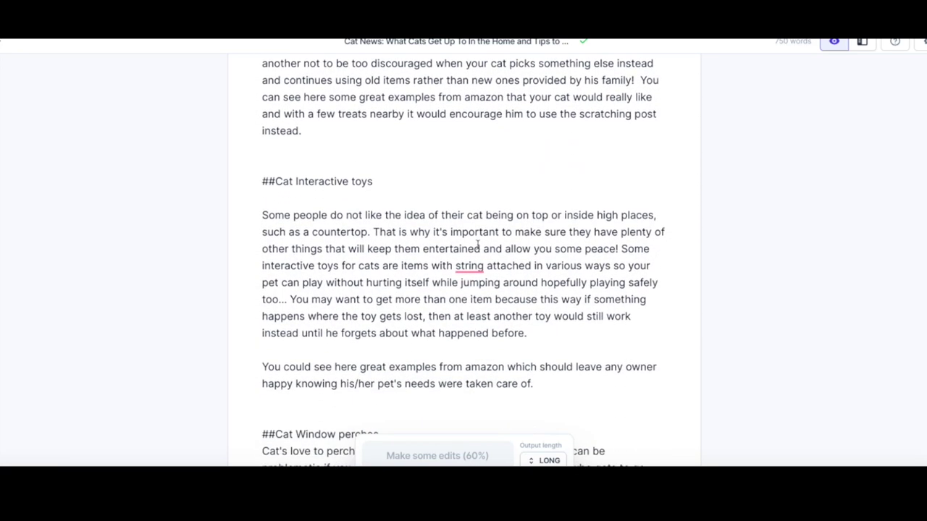
scroll(477, 245, "down", 1)
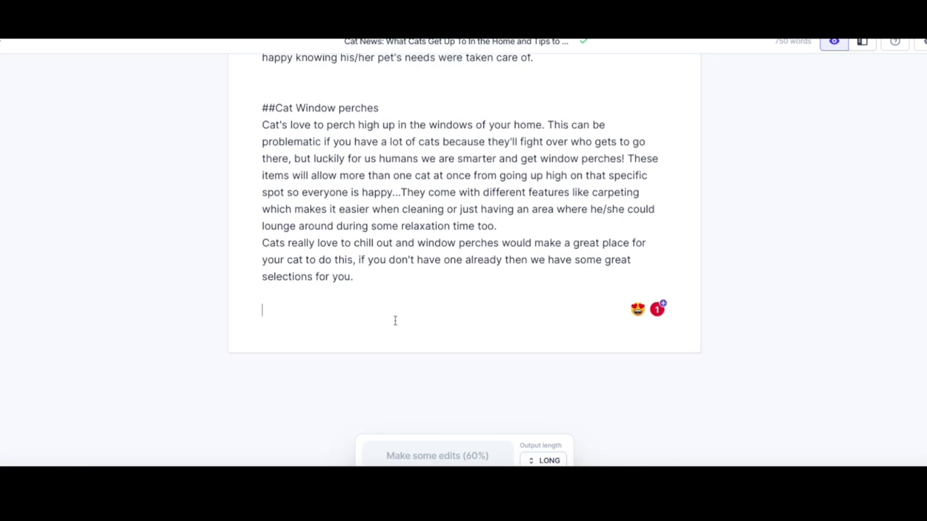
Add the heading "##clockwork Mice for cats" below the window perches section
type("##clockwork ")
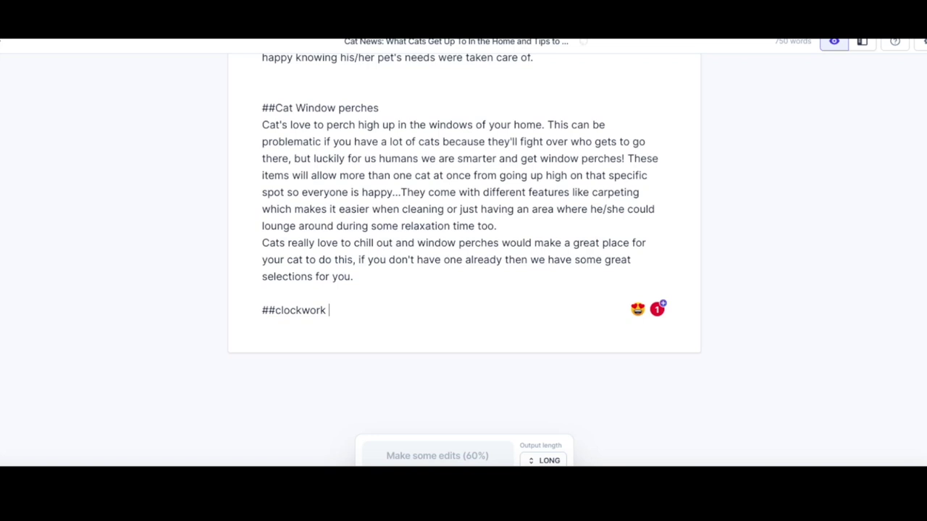
type("Mice for cats")
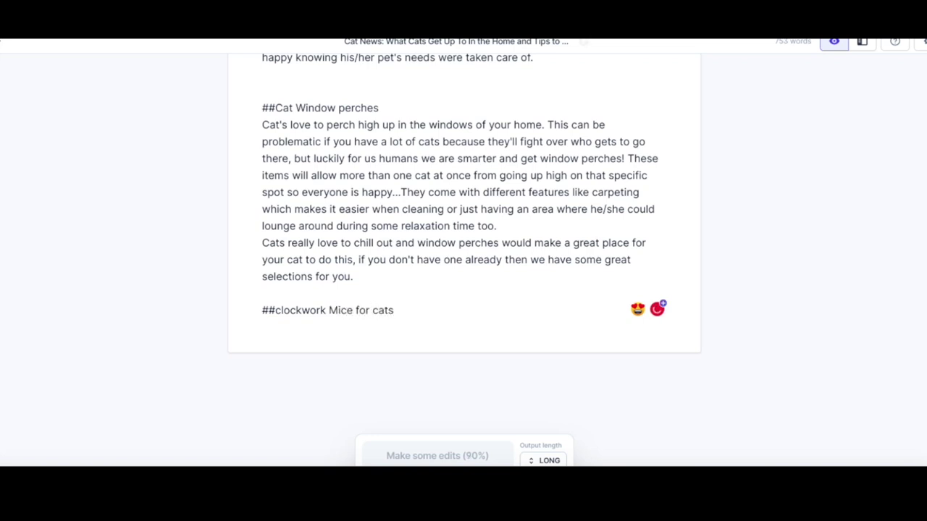
scroll(424, 288, "down", 1)
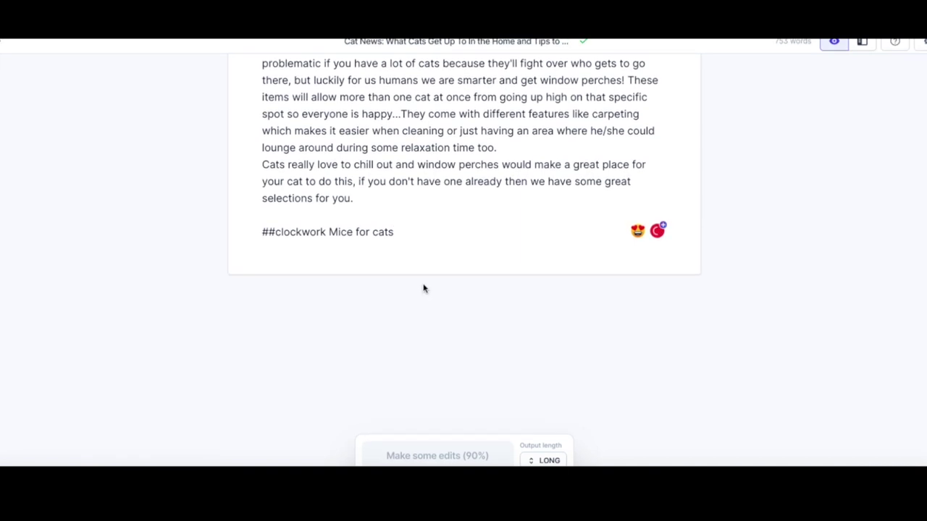
Start the text under the clockwork mice heading with "A clockwork mouse" and have the AI compose the rest
key("Return")
type("A")
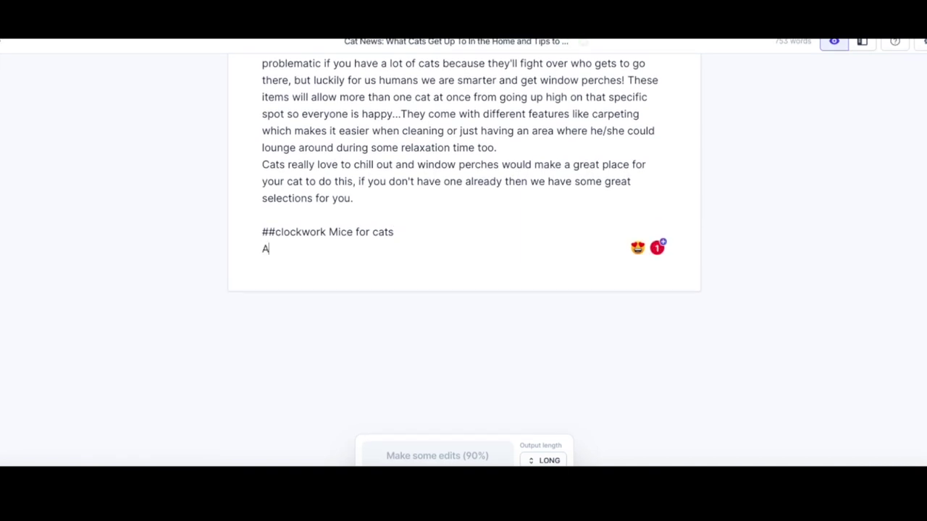
type(" clockwork mouse")
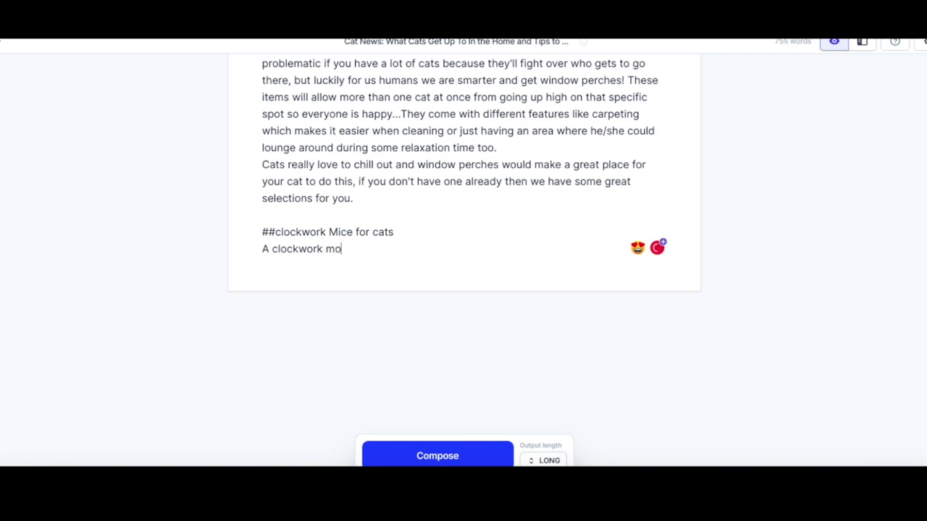
left_click(436, 456)
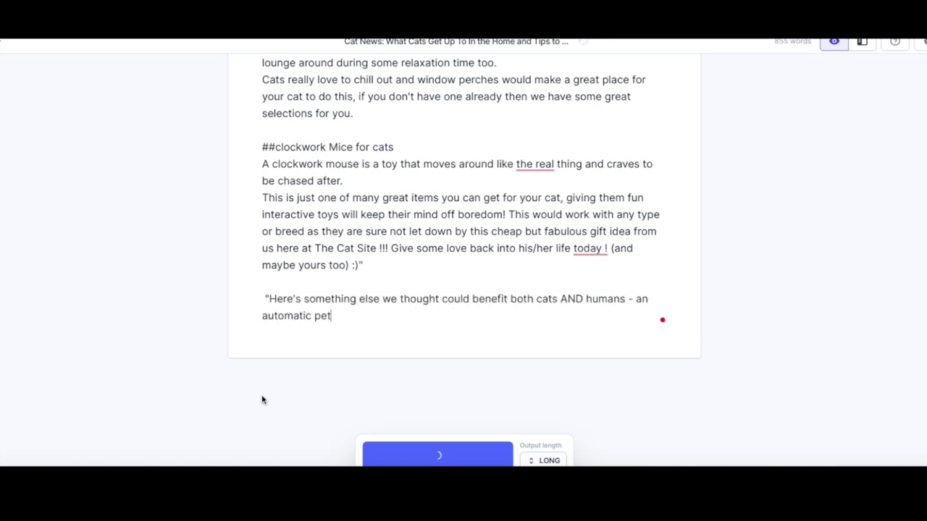
scroll(352, 331, "up", 2)
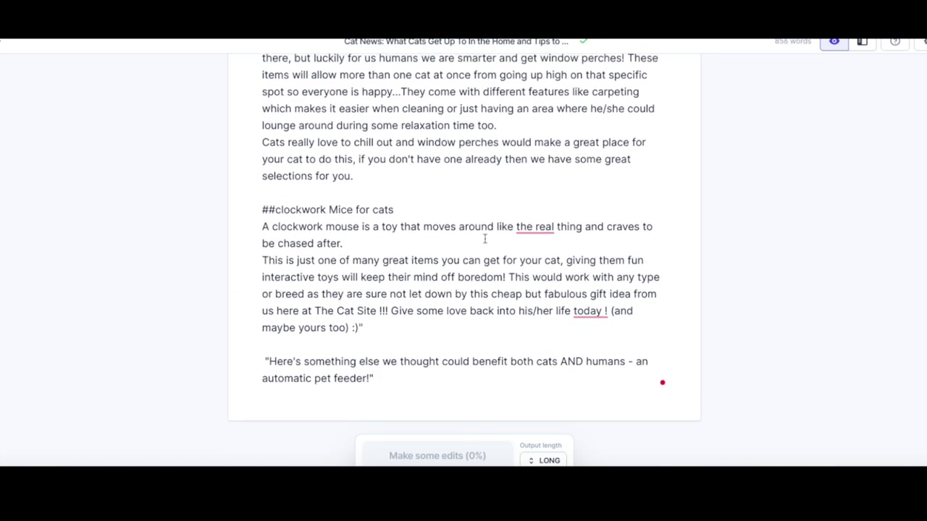
Change "the real" to the suggested "a real" in the clockwork mouse sentence, and restore the wording "the real"
mouse_move(527, 229)
left_click(533, 259)
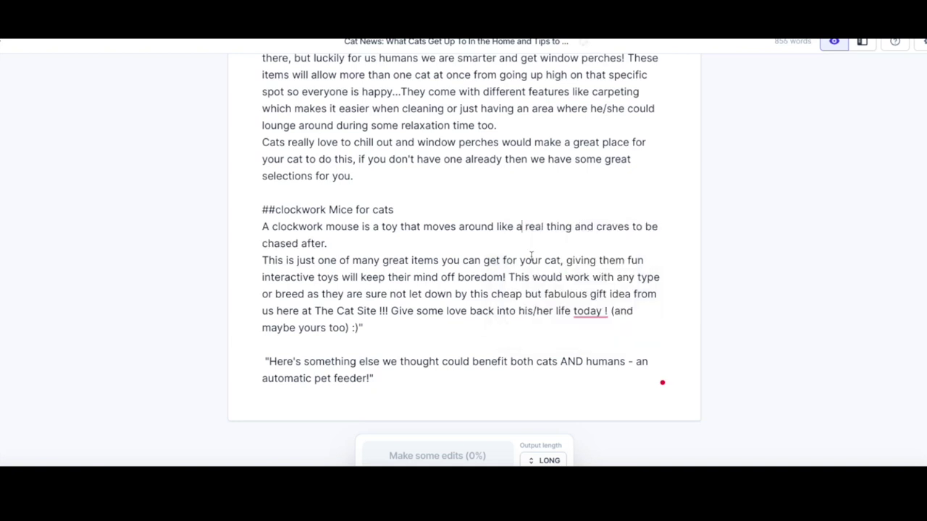
double_click(519, 226)
type("the")
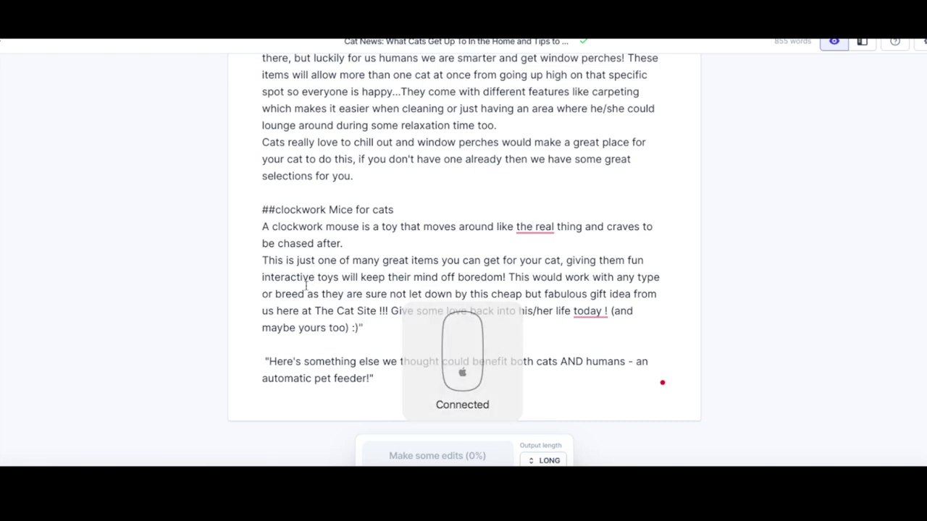
In the clockwork mice text, replace "as they are sure not let down… The Cat Site !!! Give" with "and enabling you to give"
scroll(305, 282, "up", 1)
scroll(306, 285, "up", 1)
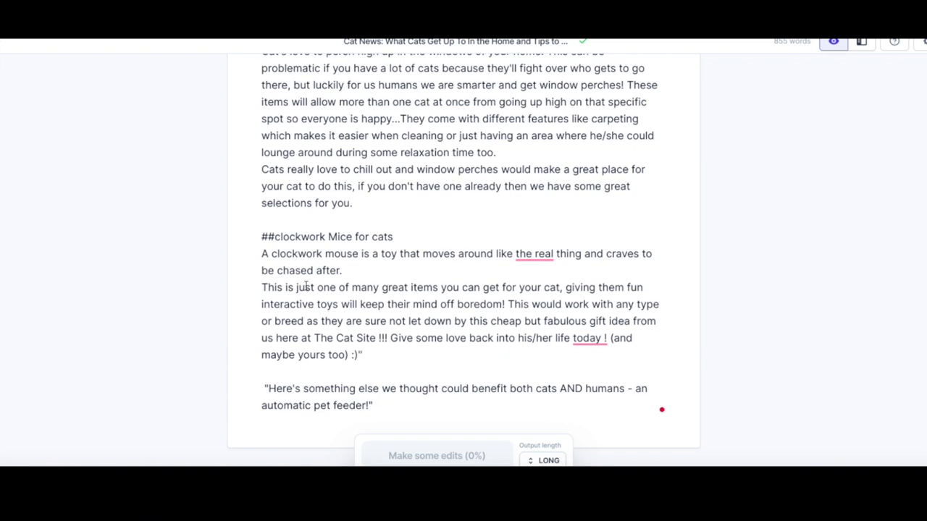
scroll(354, 306, "down", 3)
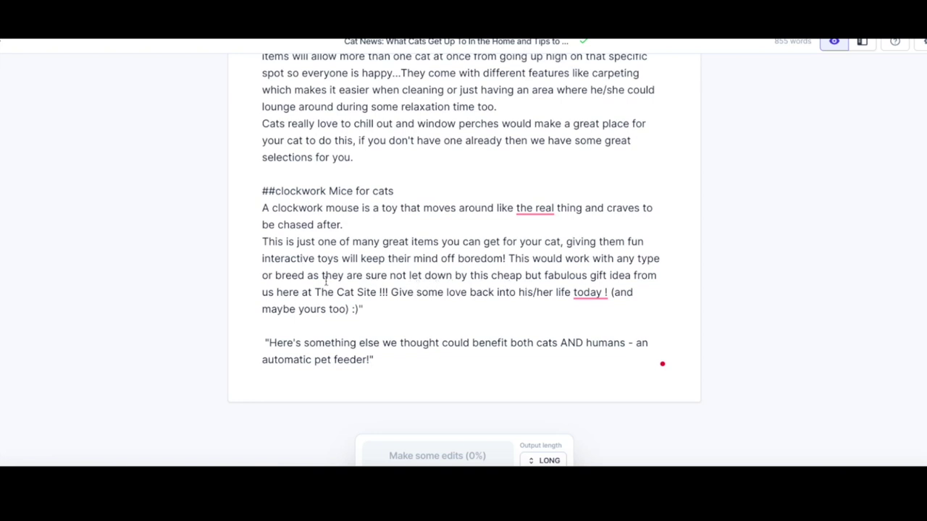
scroll(326, 280, "down", 1)
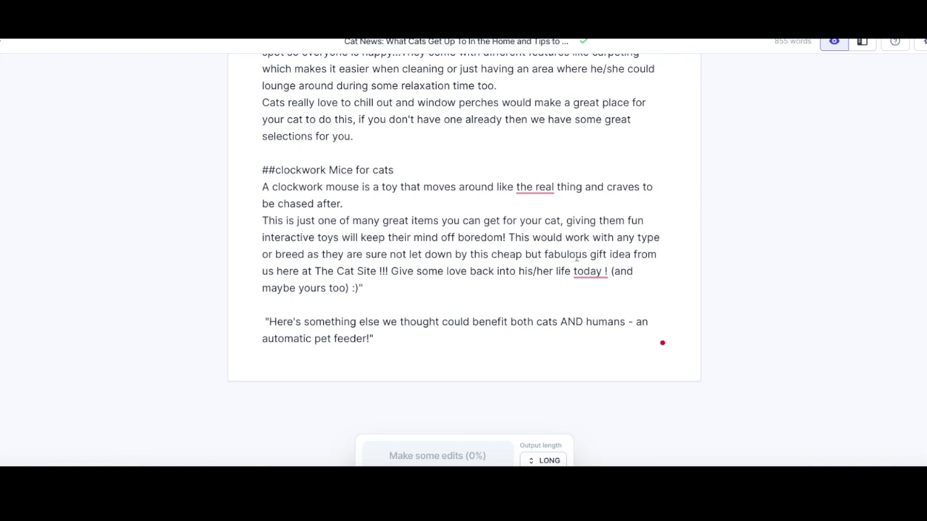
left_click_drag(388, 270, 311, 262)
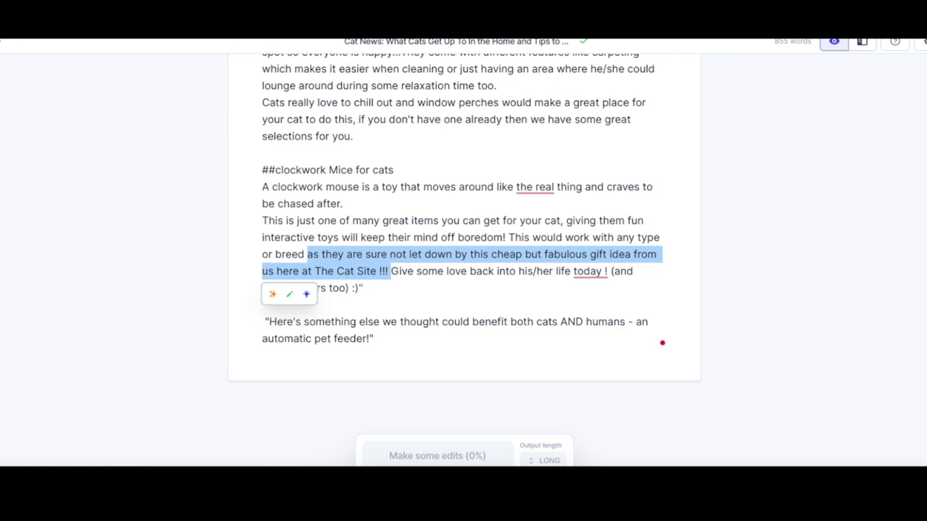
key("BackSpace")
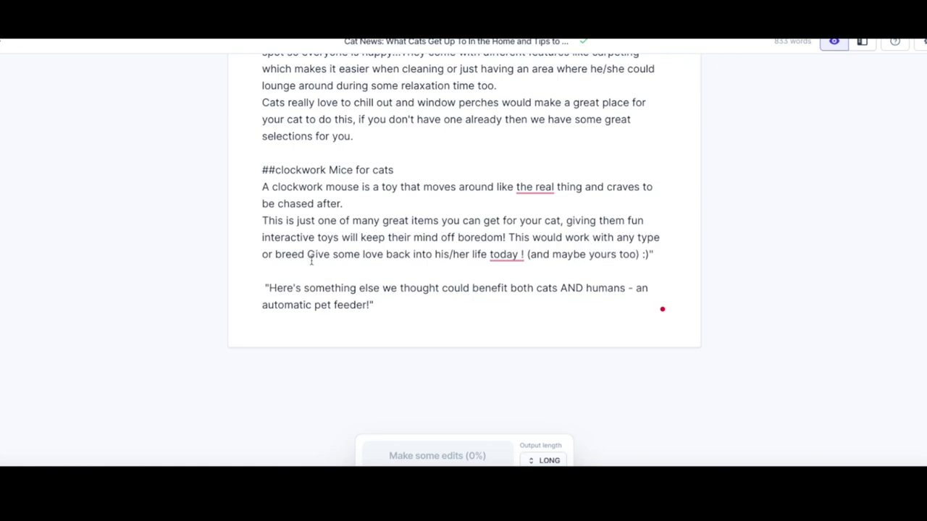
type("and ena")
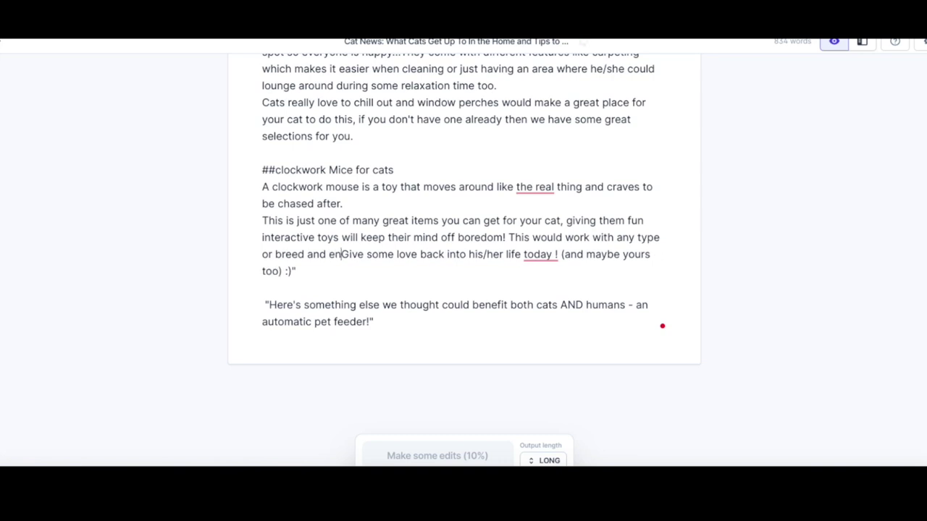
type("bling ")
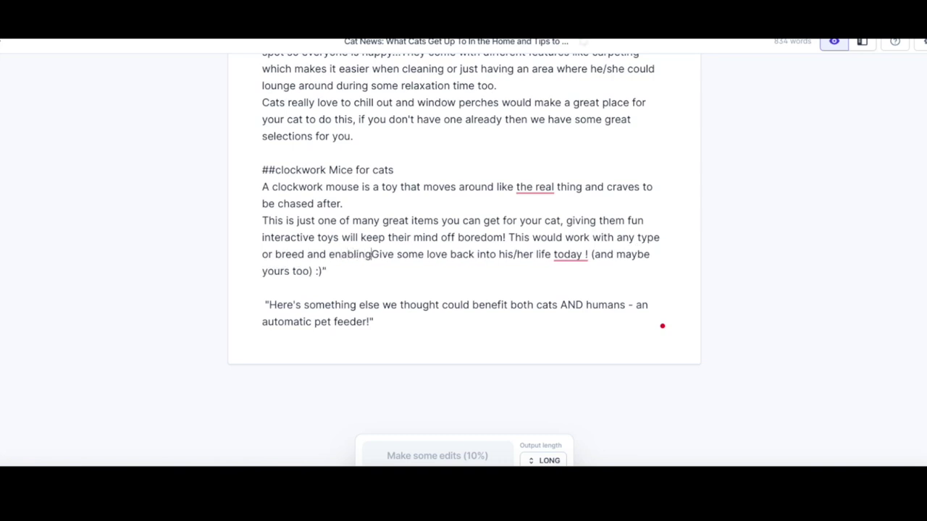
type("you to")
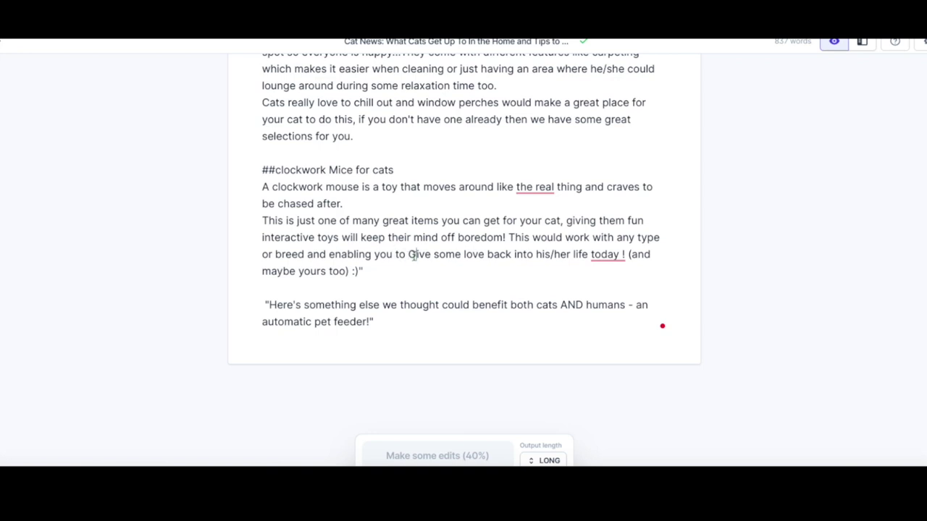
left_click_drag(416, 255, 409, 255)
type("g")
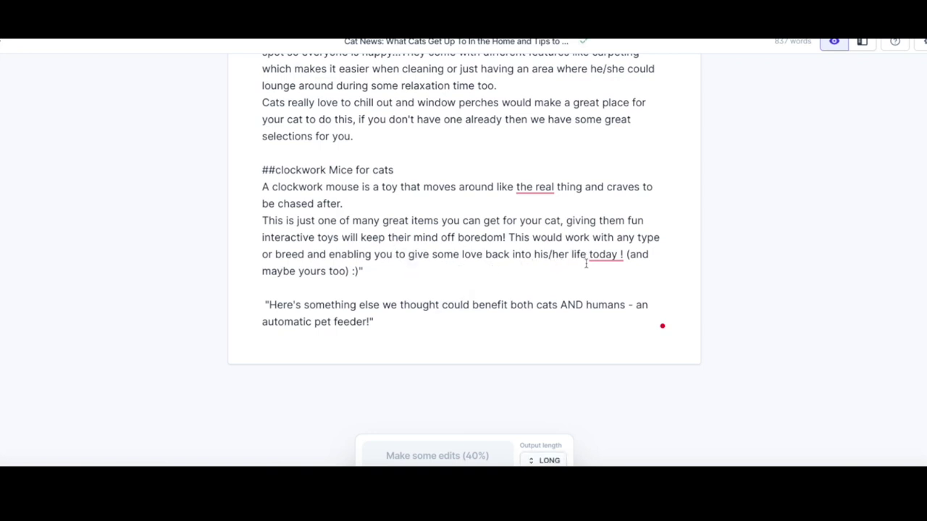
Remove the extra space in "today !" and delete "(and maybe yours too) :)" from the end of the clockwork mice paragraph
mouse_move(606, 255)
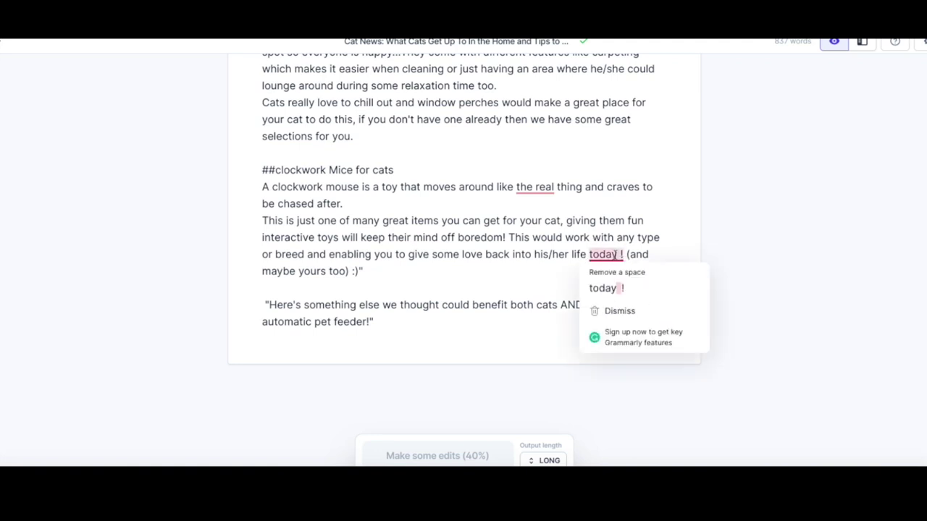
left_click(612, 284)
left_click_drag(365, 271, 623, 255)
key("BackSpace")
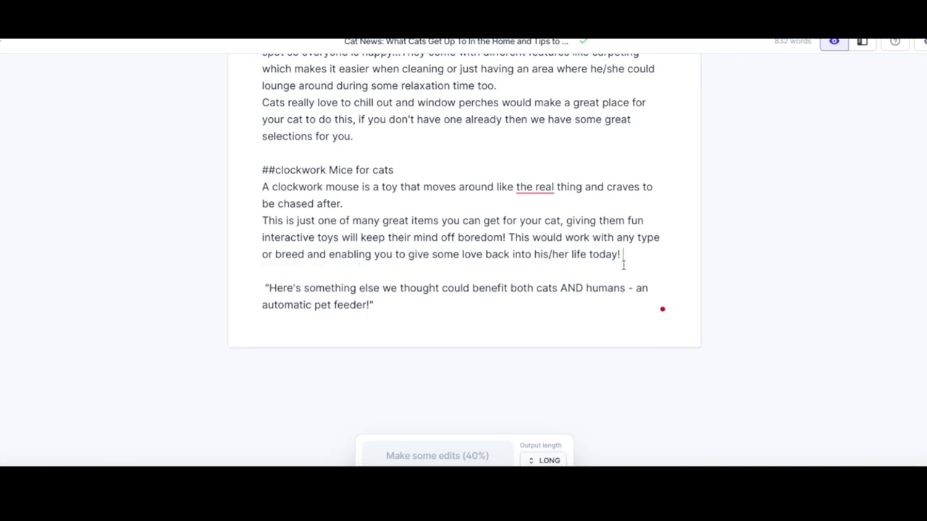
End the clockwork mice paragraph with "we have some great selections here to show you."
type("we have some")
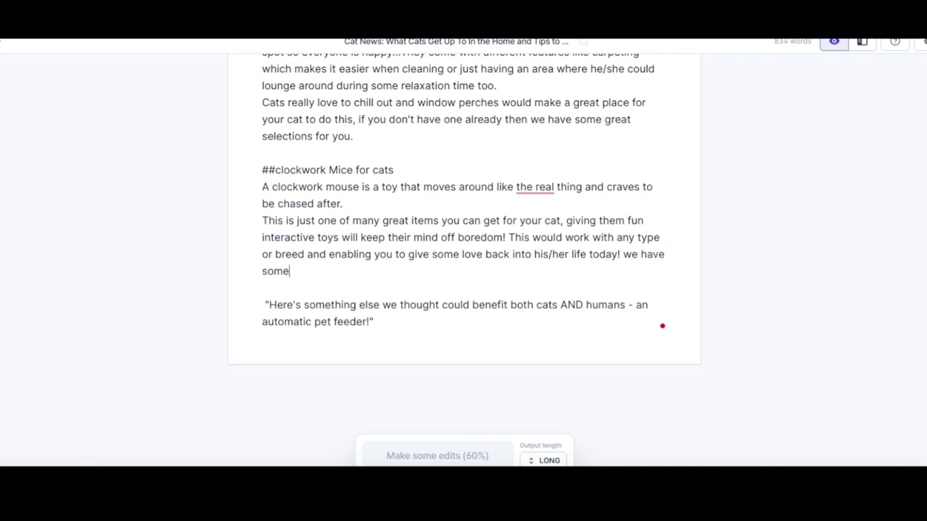
type(" great selections")
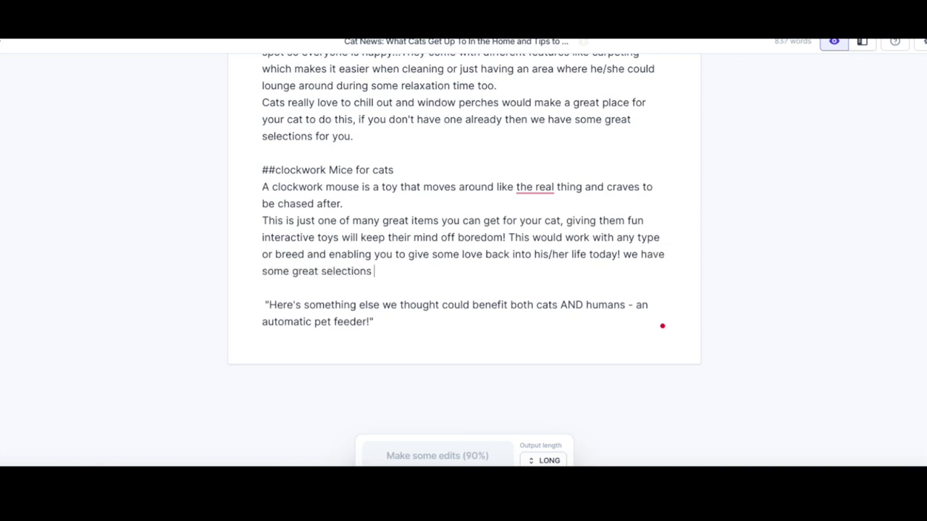
type(" here to s")
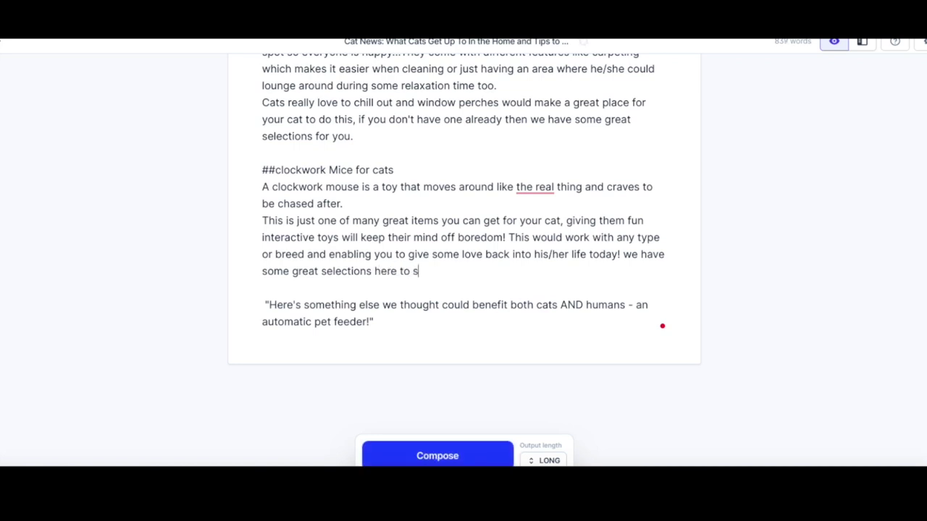
type("how you")
Delete the AI-generated automatic pet feeder paragraph and the blank line below the clockwork mice text
triple_click(374, 321)
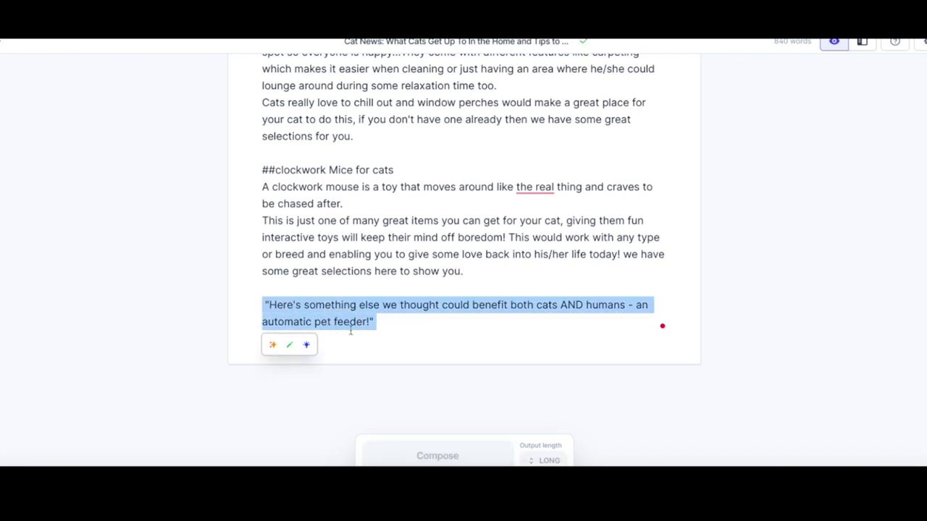
key("BackSpace")
key("BackSpace")
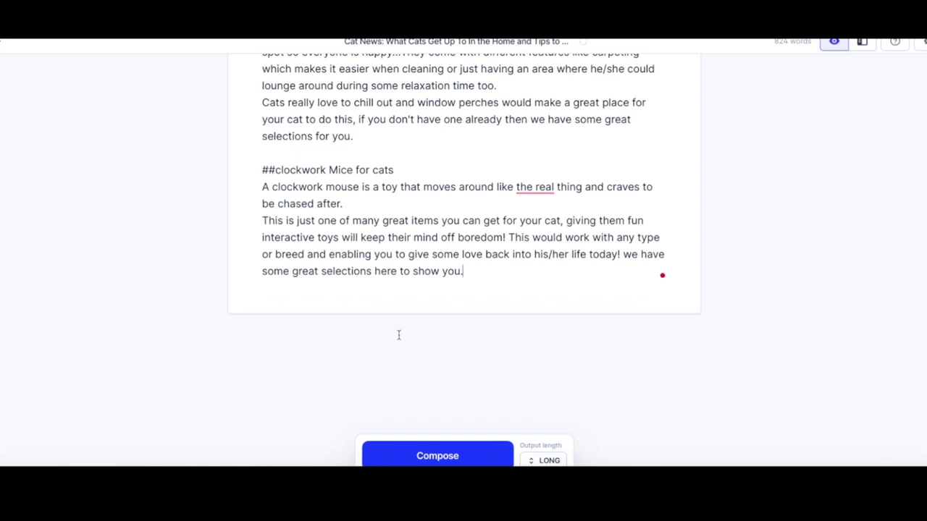
Review the whole article from the introduction through the product sections to the clockwork mice text
mouse_move(532, 226)
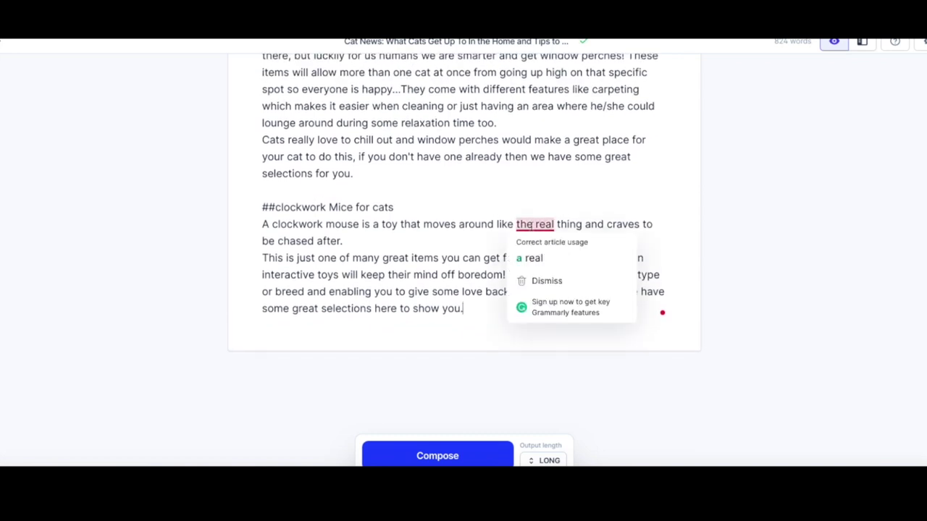
left_click(455, 258)
scroll(507, 261, "up", 2)
scroll(508, 262, "up", 20)
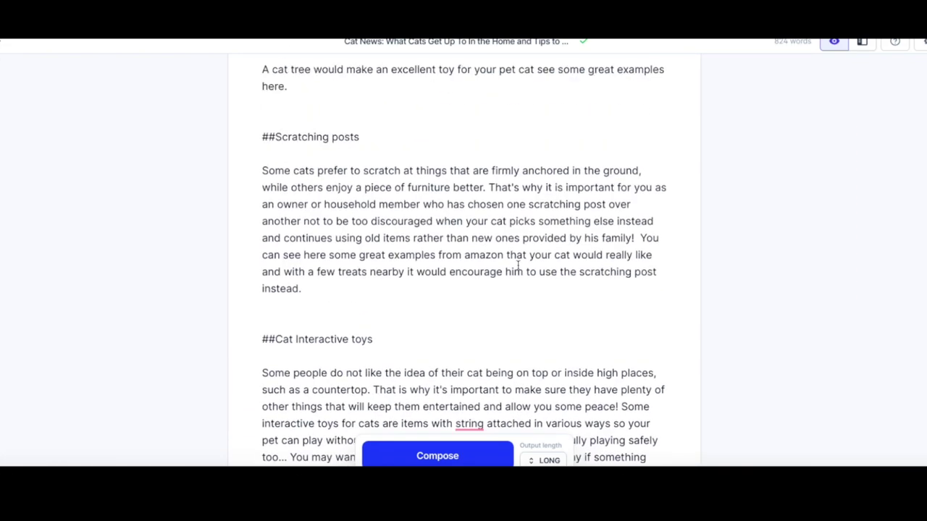
scroll(520, 271, "down", 7)
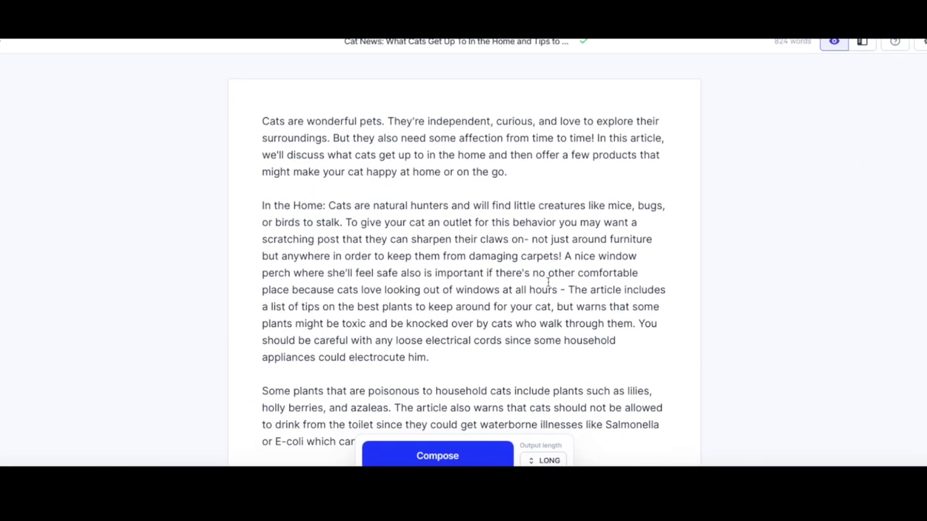
scroll(548, 282, "down", 7)
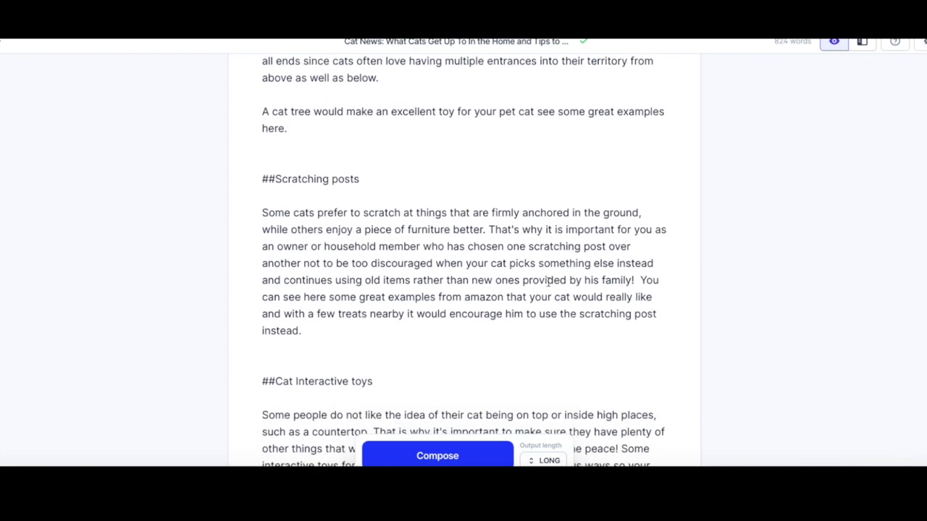
scroll(548, 283, "down", 7)
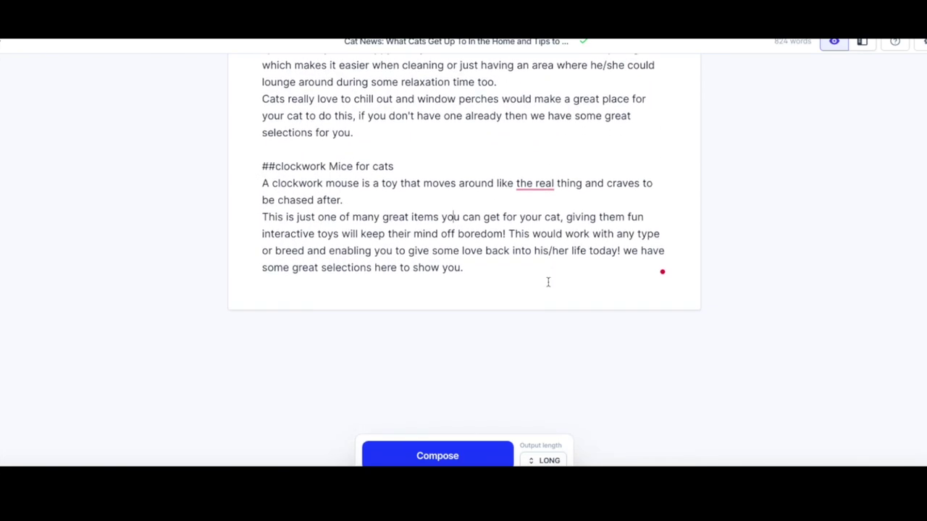
scroll(548, 283, "up", 20)
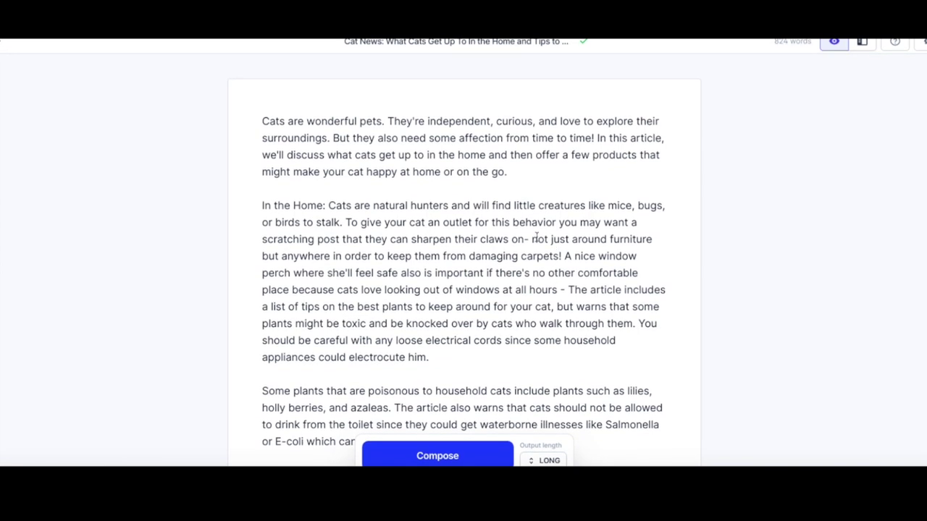
scroll(536, 236, "down", 5)
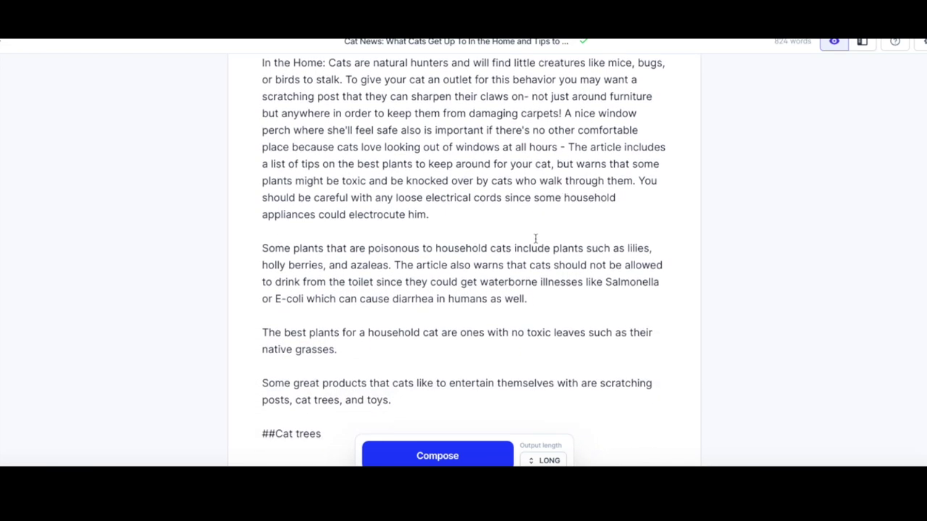
scroll(535, 242, "down", 10)
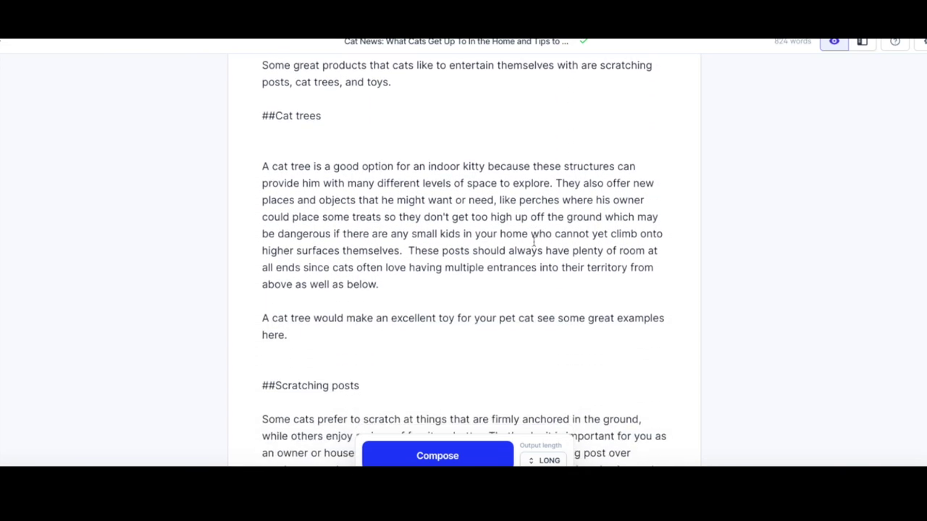
scroll(534, 242, "down", 15)
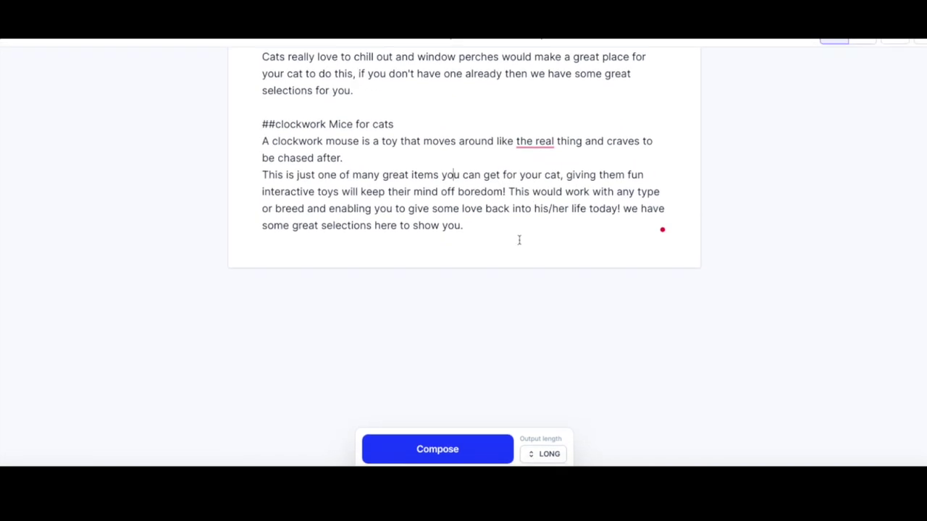
Add the heading "##Conclusion" below the clockwork mice section and have the AI compose the closing text
left_click(487, 239)
key("Return")
key("Return")
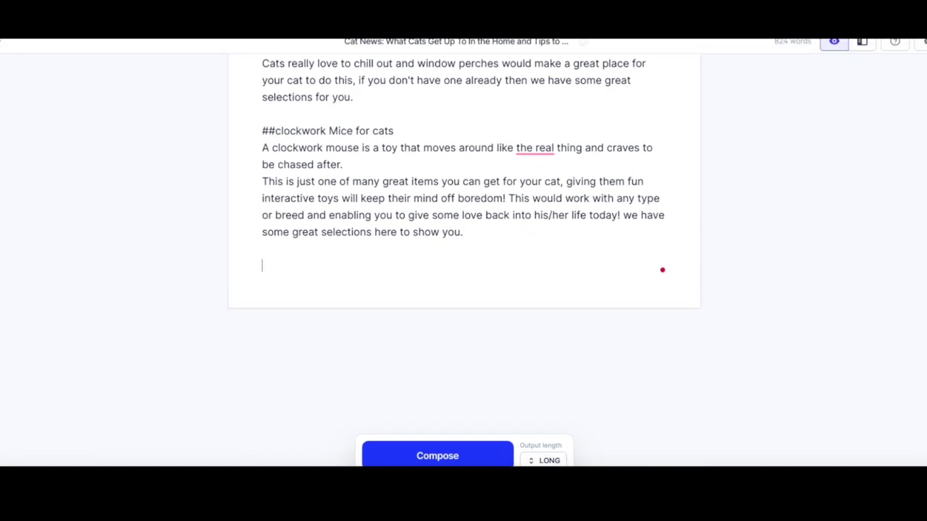
type("##Conc")
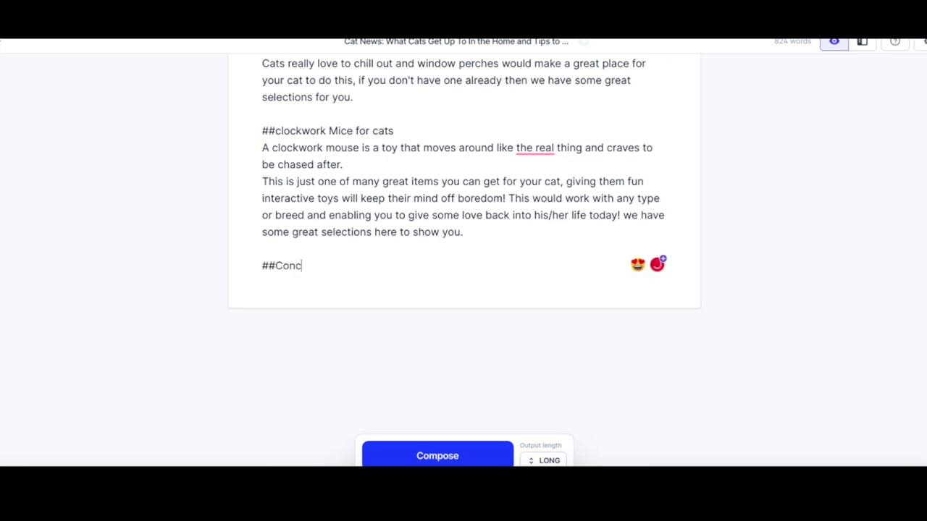
type("lusion")
left_click(441, 456)
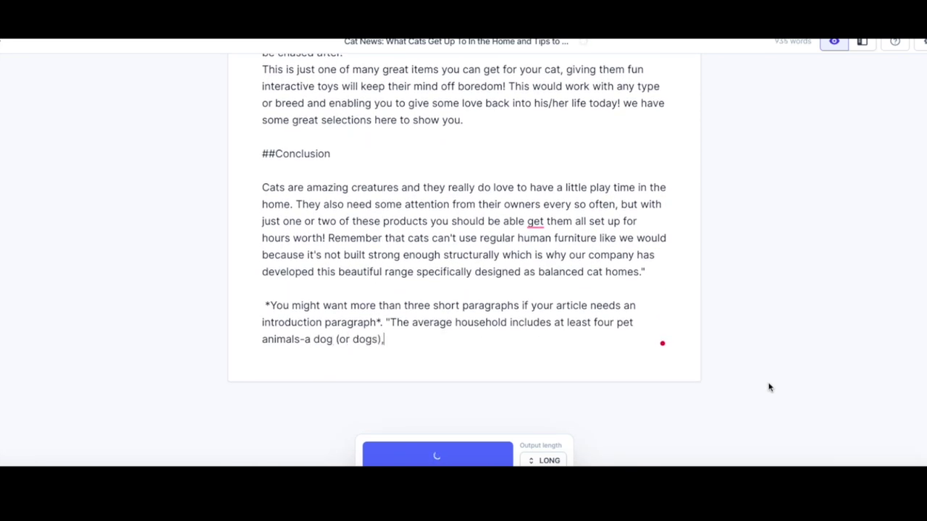
In the conclusion's first paragraph, correct "able get" to "able to get" and replace "worth" after "hours" with "of fun"
scroll(769, 388, "up", 1)
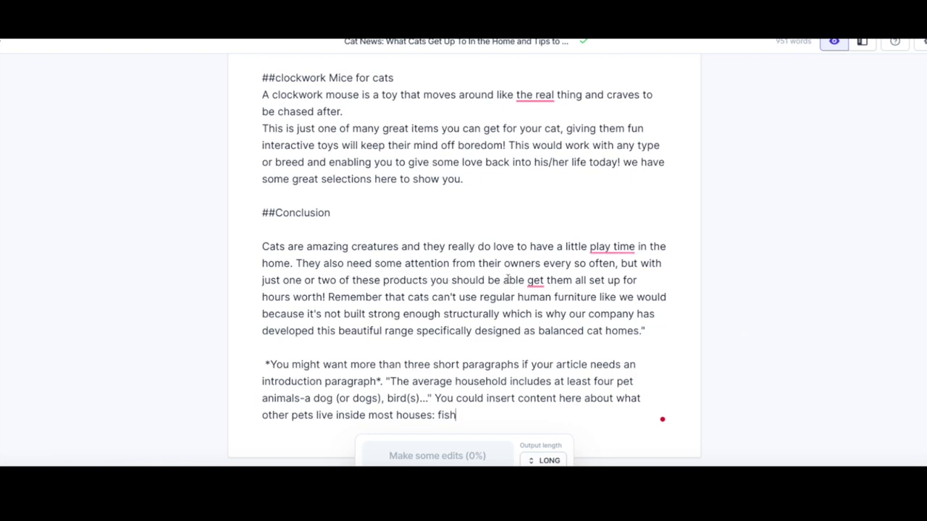
mouse_move(543, 274)
left_click(541, 313)
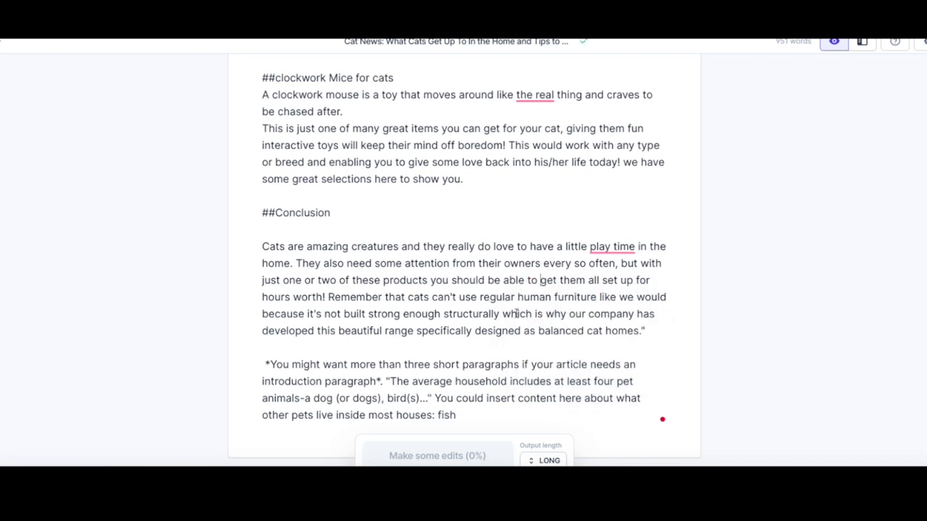
scroll(423, 313, "down", 1)
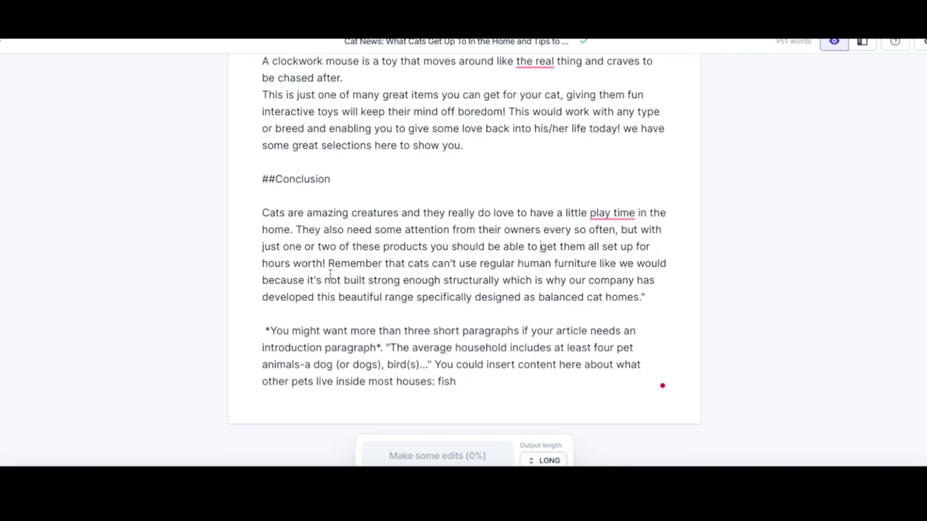
left_click_drag(324, 263, 293, 265)
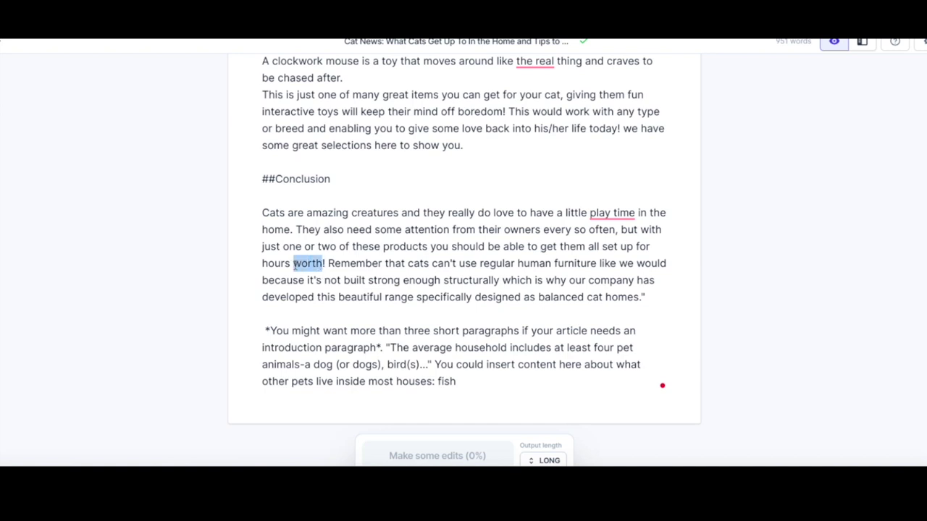
type("of fun")
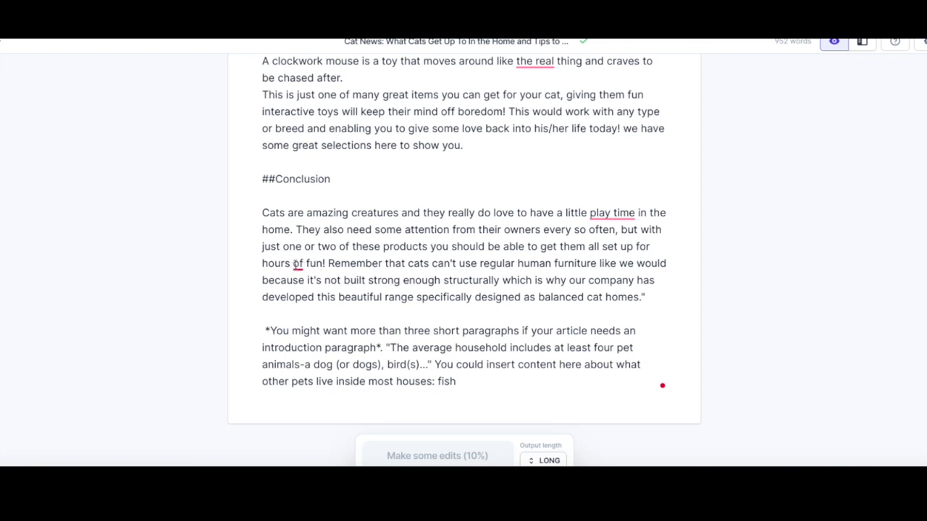
Delete the sentence about regular human furniture and balanced cat homes, beginning "Remember that cats", from the end of the conclusion's first paragraph
left_click(297, 264)
left_click_drag(365, 264, 370, 264)
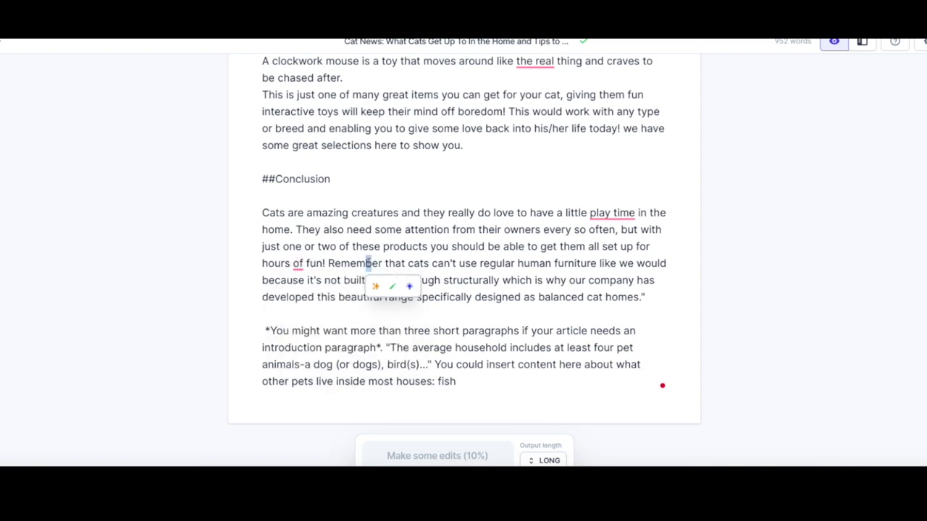
left_click(479, 270)
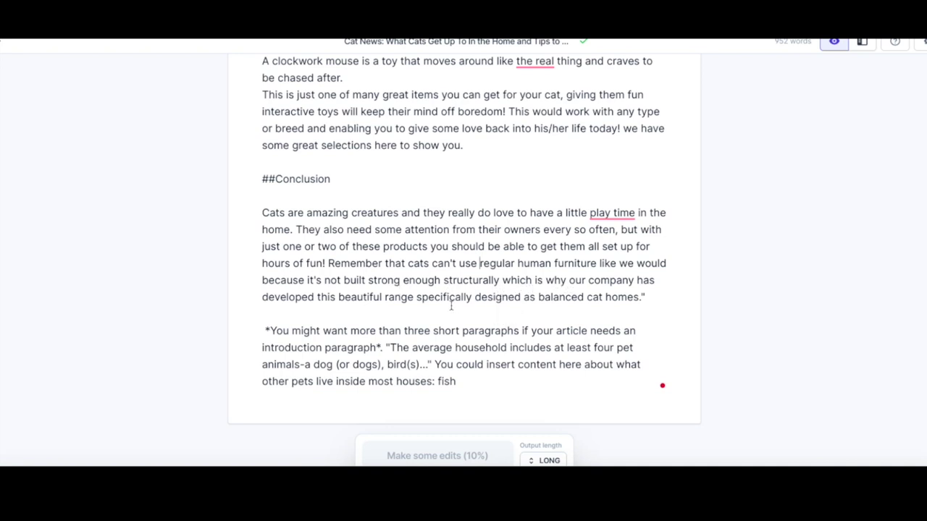
left_click_drag(645, 297, 331, 274)
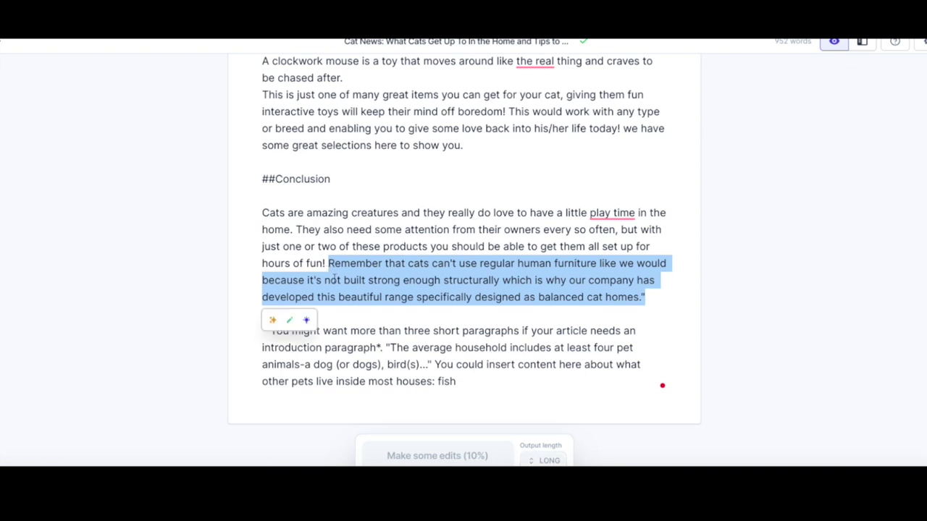
key("BackSpace")
Delete the AI-generated paragraph starting "*You might want more than three short paragraphs" and the blank lines below the conclusion's first paragraph
scroll(314, 302, "down", 1)
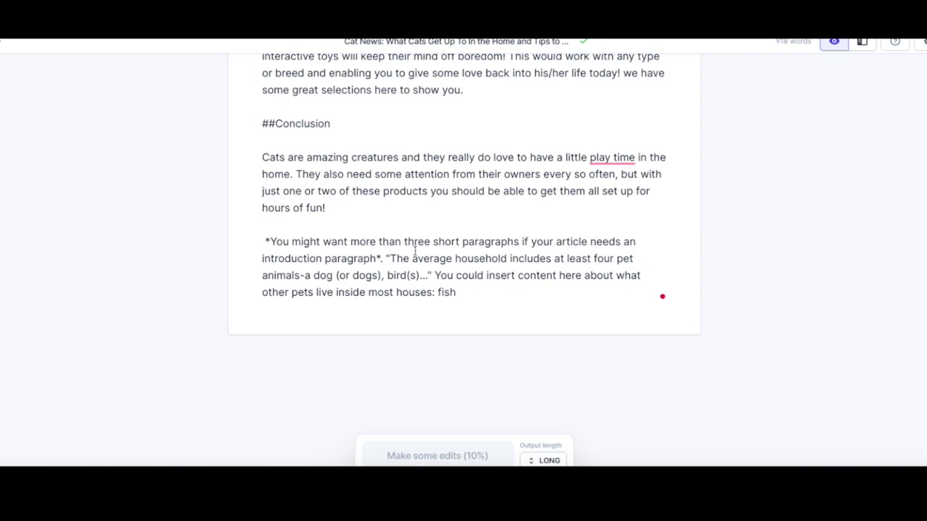
left_click_drag(459, 295, 262, 241)
key("BackSpace")
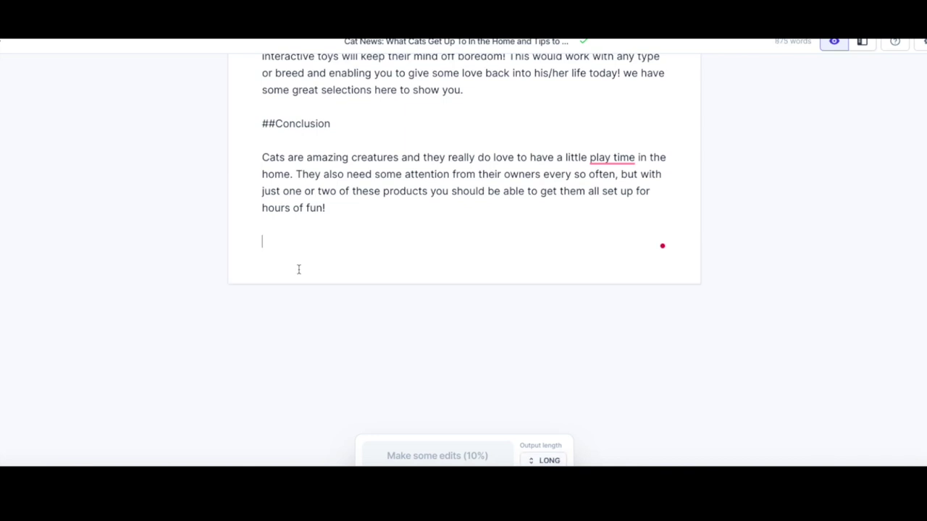
key("BackSpace")
key("BackSpace")
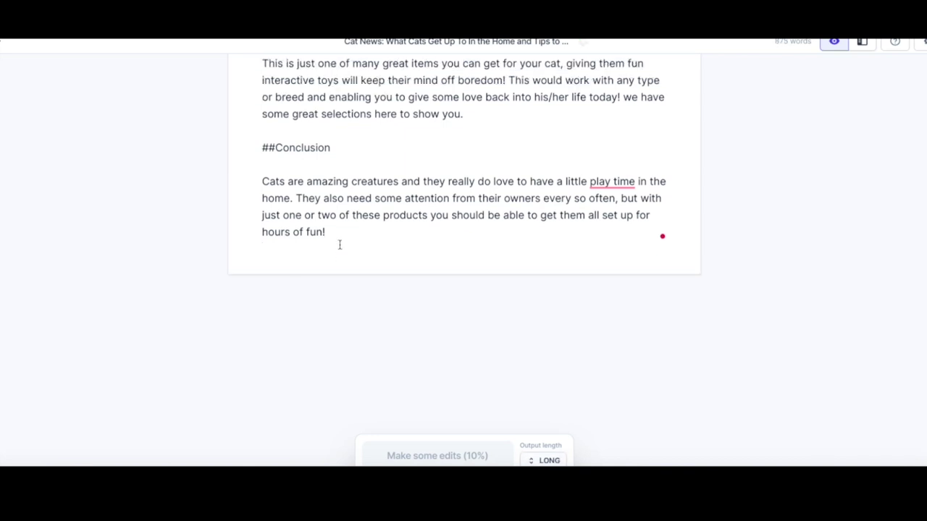
Review the edited article, checking the conclusion and then reading from the introduction down through the product sections
scroll(339, 245, "up", 1)
scroll(588, 261, "up", 4)
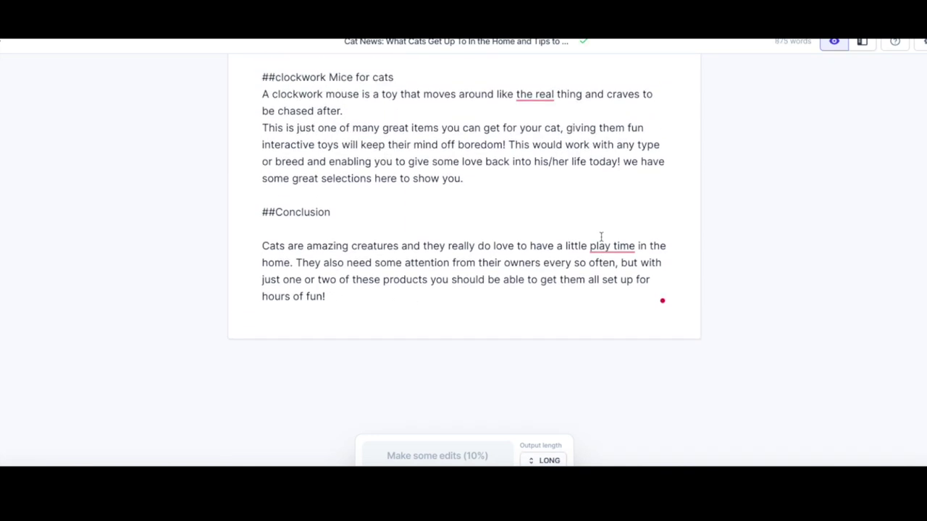
scroll(609, 239, "up", 7)
scroll(600, 238, "down", 12)
left_click(546, 237)
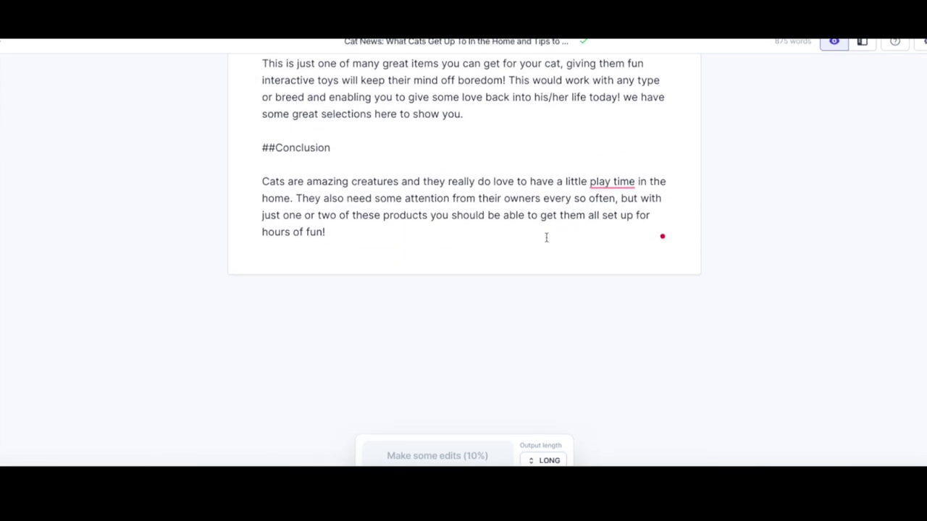
scroll(546, 237, "up", 20)
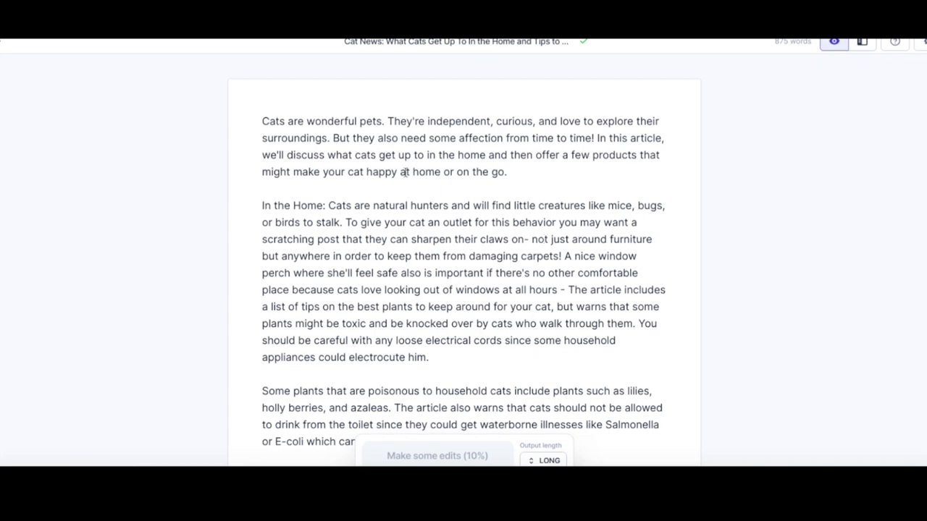
scroll(503, 233, "down", 11)
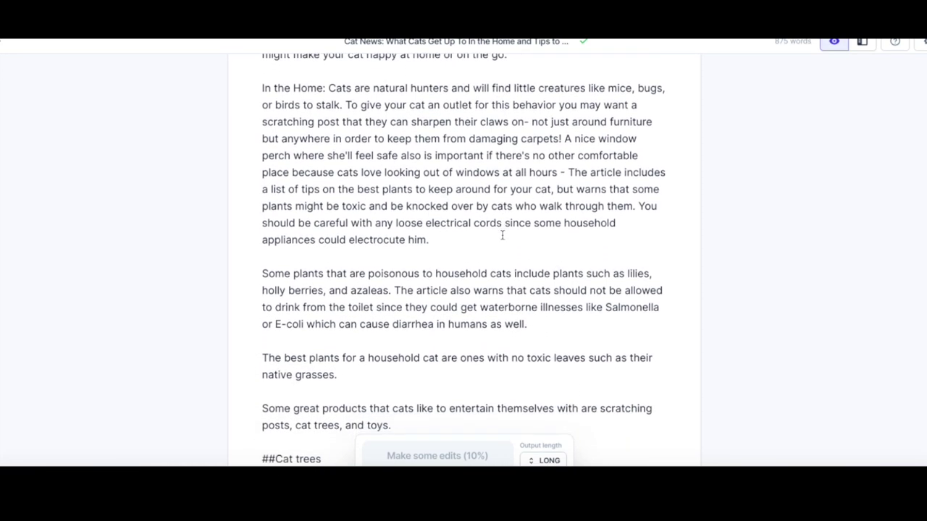
scroll(512, 241, "down", 6)
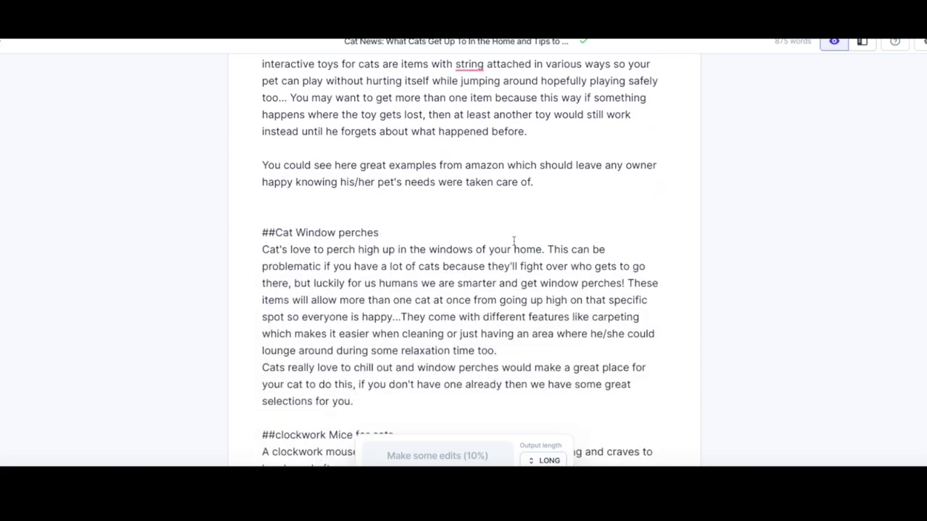